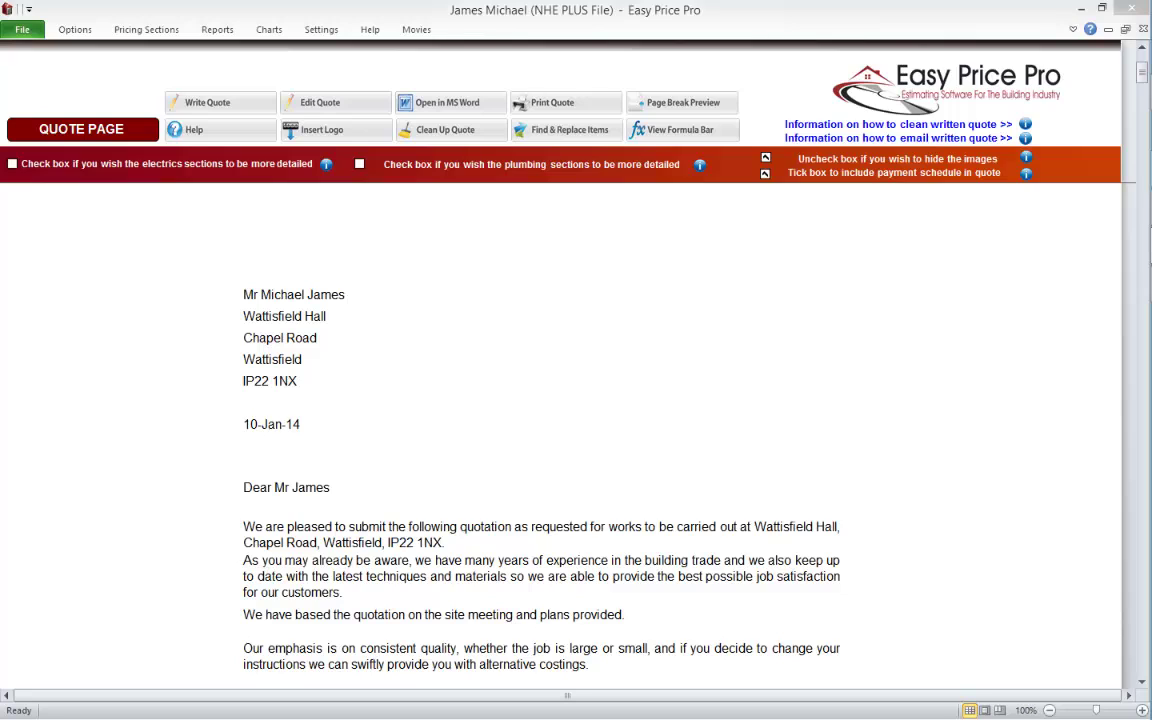
Open the written quote report and have it rewritten to match the changed estimate.
{"action": "left_click", "coordinate": [217, 29]}
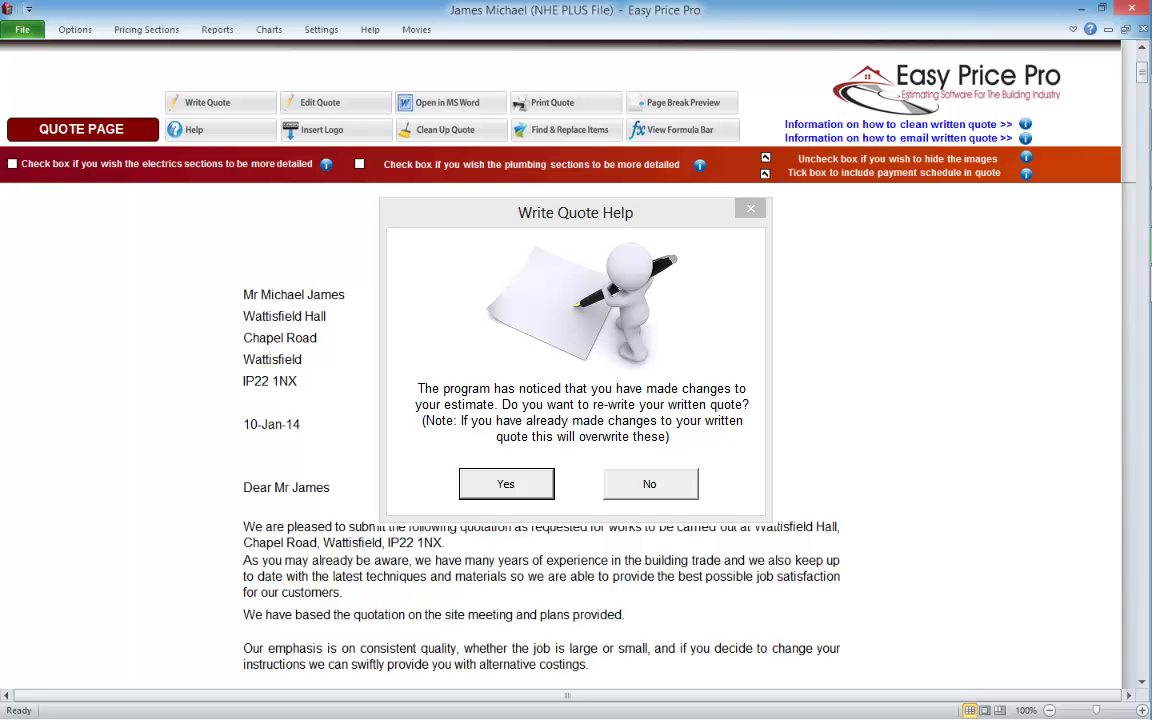
{"action": "key", "text": "Return"}
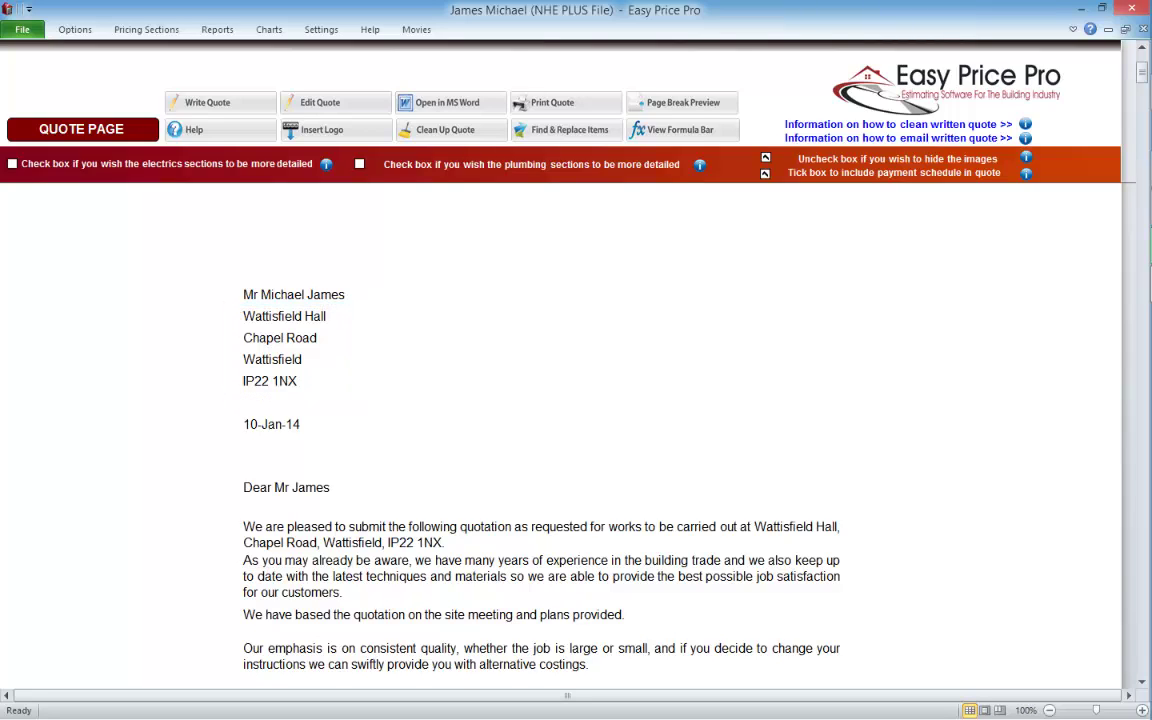
Examine the written quote from the cover letter through the roof section, and return to the foundations notes.
{"action": "scroll", "coordinate": [540, 440], "scroll_direction": "down", "scroll_amount": 3}
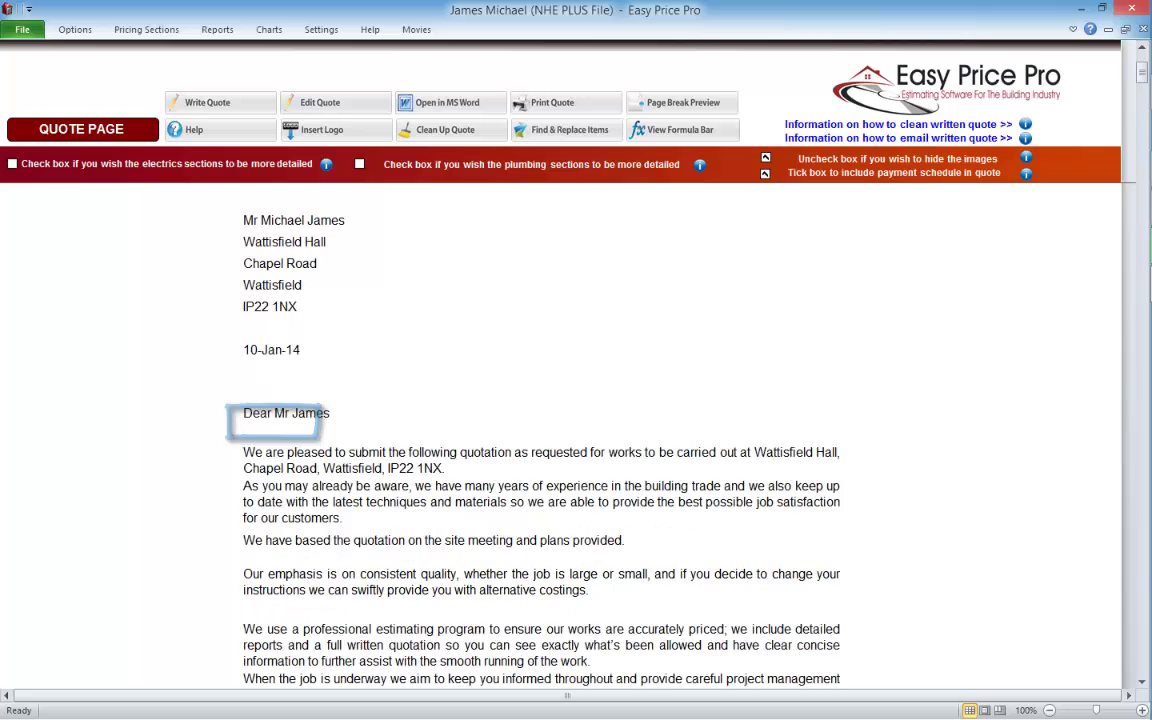
{"action": "scroll", "coordinate": [540, 440], "scroll_direction": "down", "scroll_amount": 2}
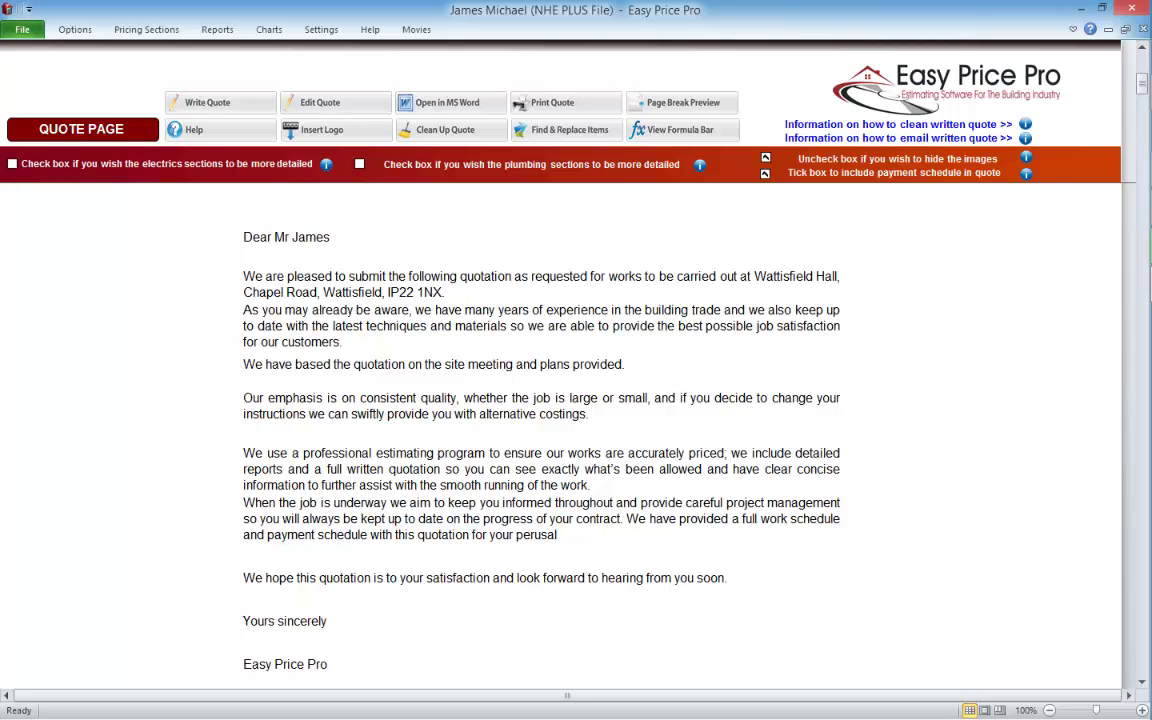
{"action": "scroll", "coordinate": [540, 430], "scroll_direction": "down", "scroll_amount": 9}
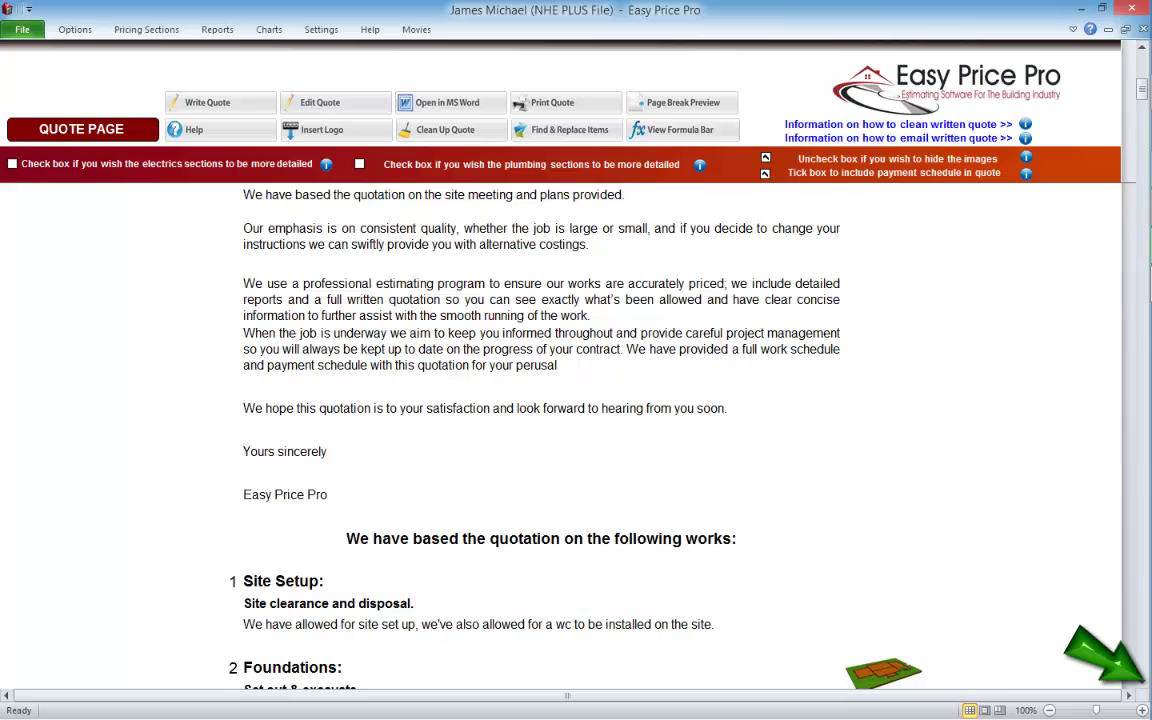
{"action": "scroll", "coordinate": [540, 430], "scroll_direction": "down", "scroll_amount": 1}
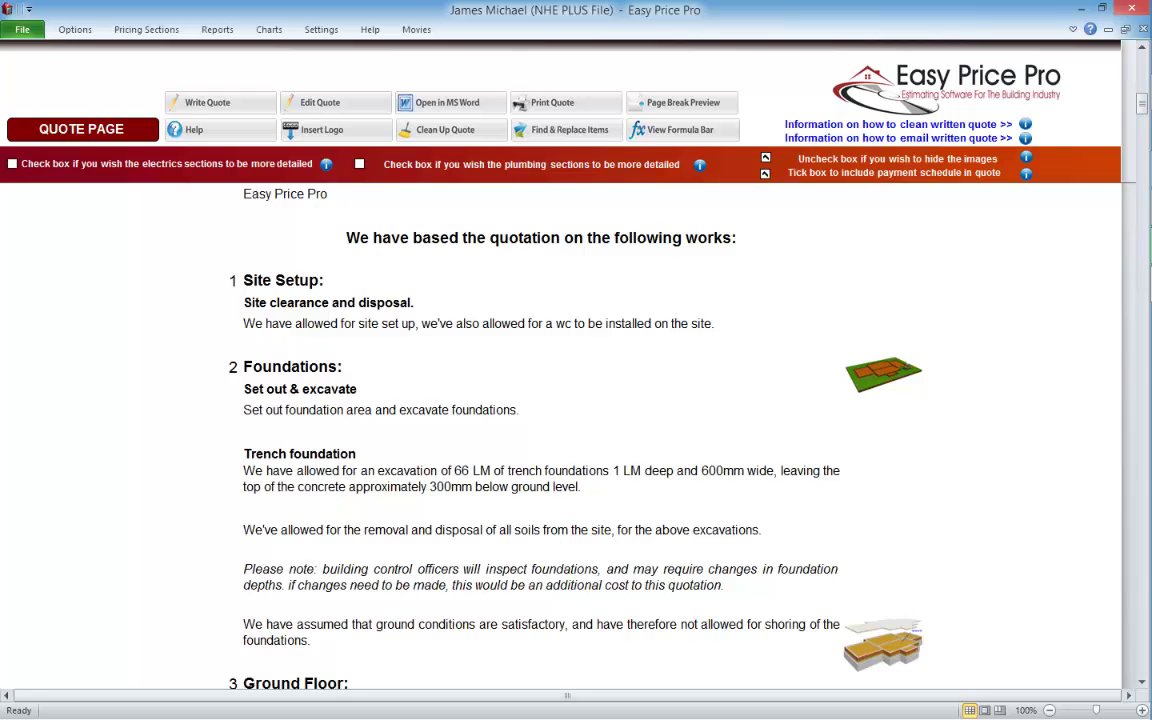
{"action": "scroll", "coordinate": [540, 430], "scroll_direction": "down", "scroll_amount": 5}
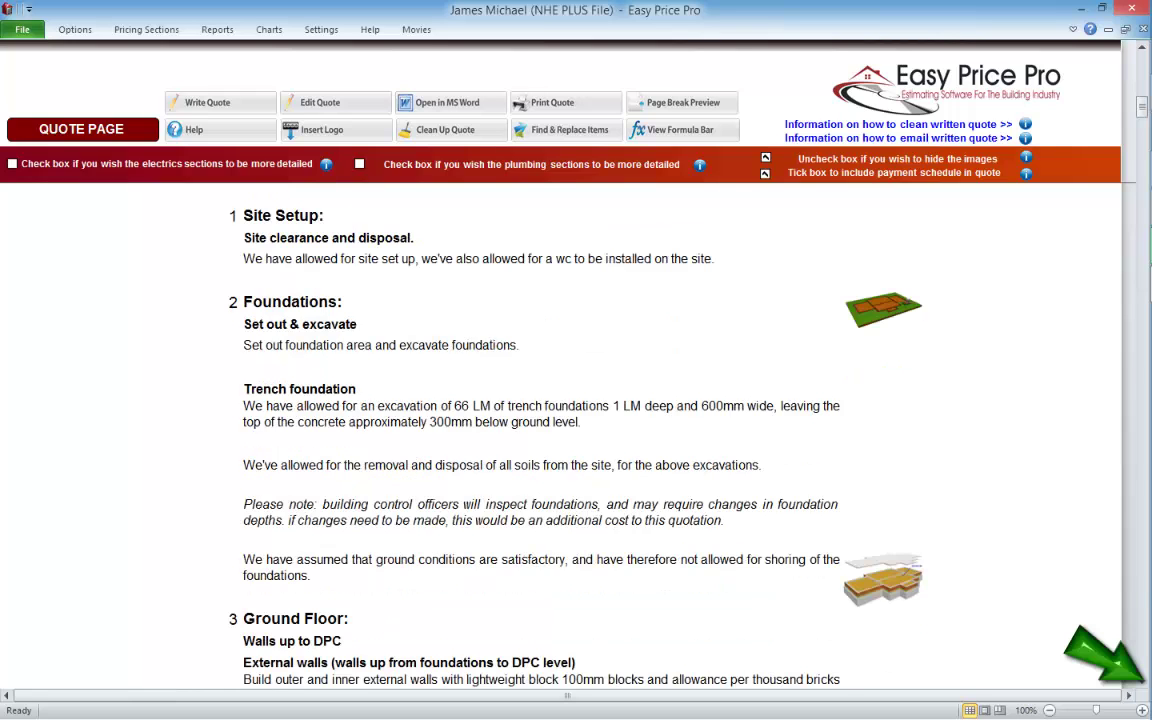
{"action": "scroll", "coordinate": [540, 430], "scroll_direction": "down", "scroll_amount": 11}
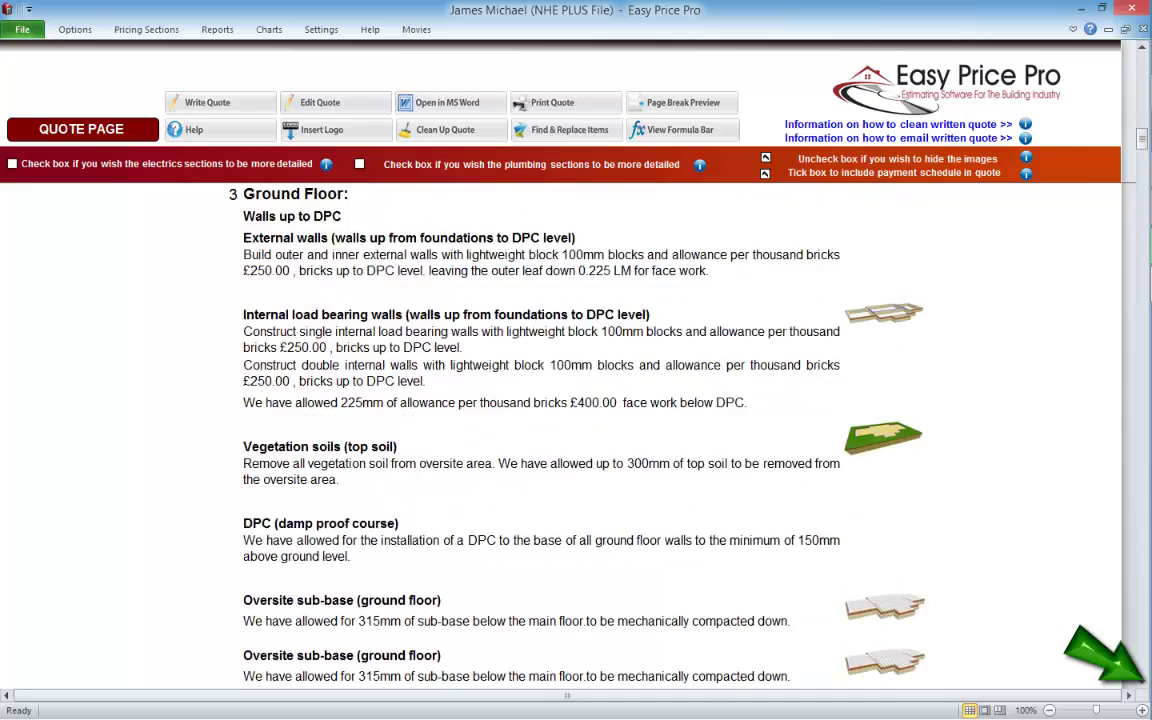
{"action": "scroll", "coordinate": [540, 430], "scroll_direction": "down", "scroll_amount": 10}
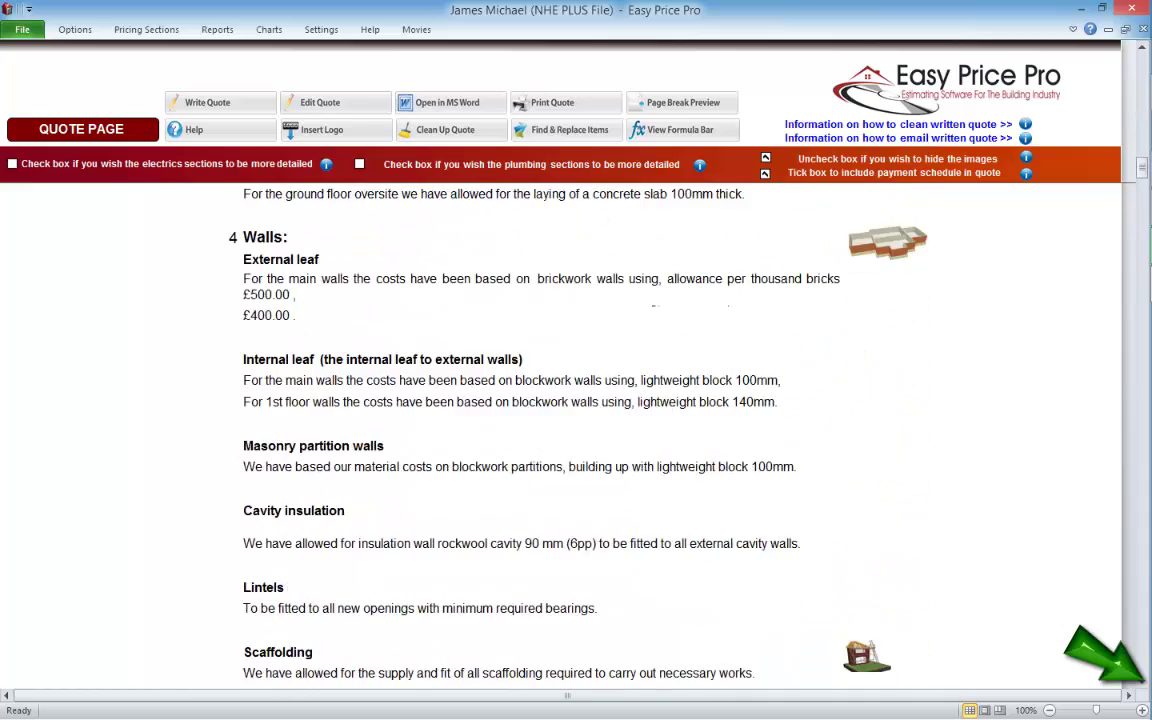
{"action": "scroll", "coordinate": [540, 430], "scroll_direction": "down", "scroll_amount": 9}
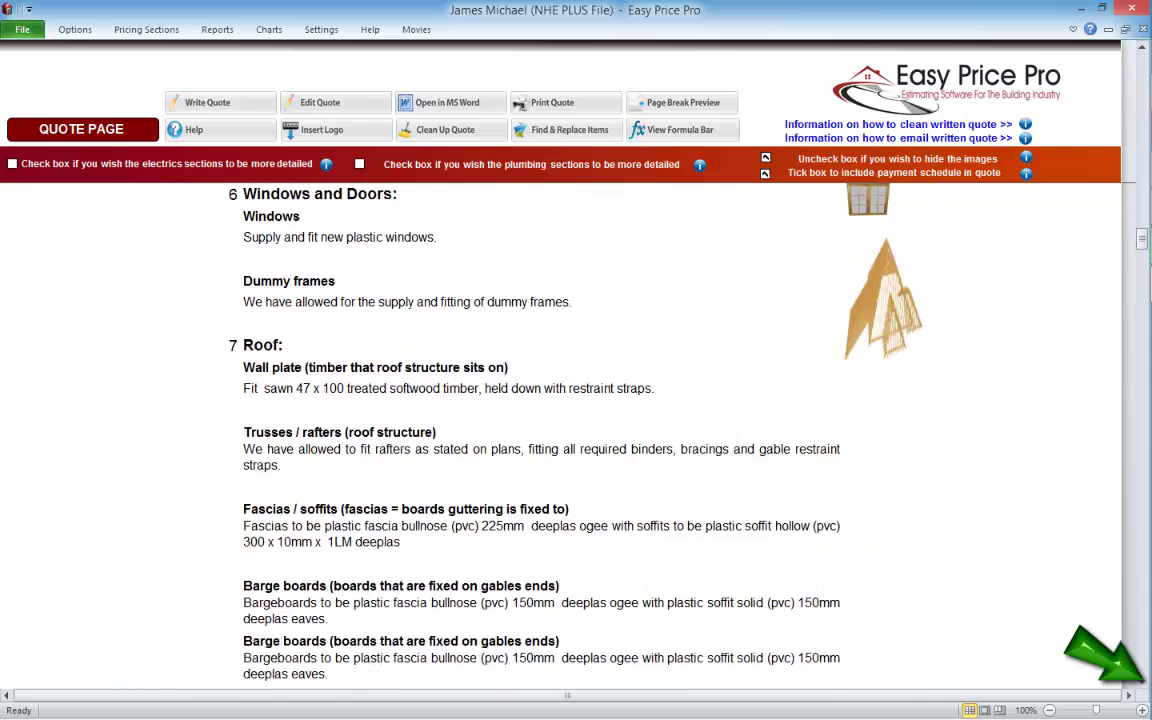
{"action": "scroll", "coordinate": [540, 430], "scroll_direction": "up", "scroll_amount": 11}
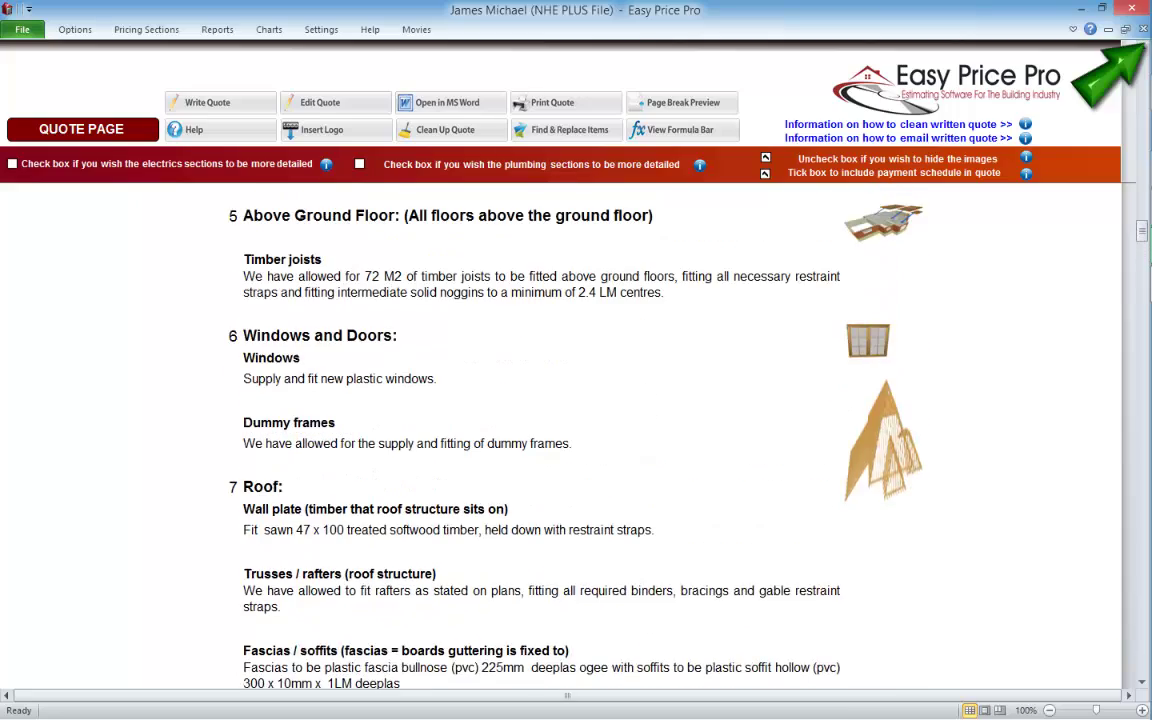
{"action": "scroll", "coordinate": [540, 430], "scroll_direction": "up", "scroll_amount": 11}
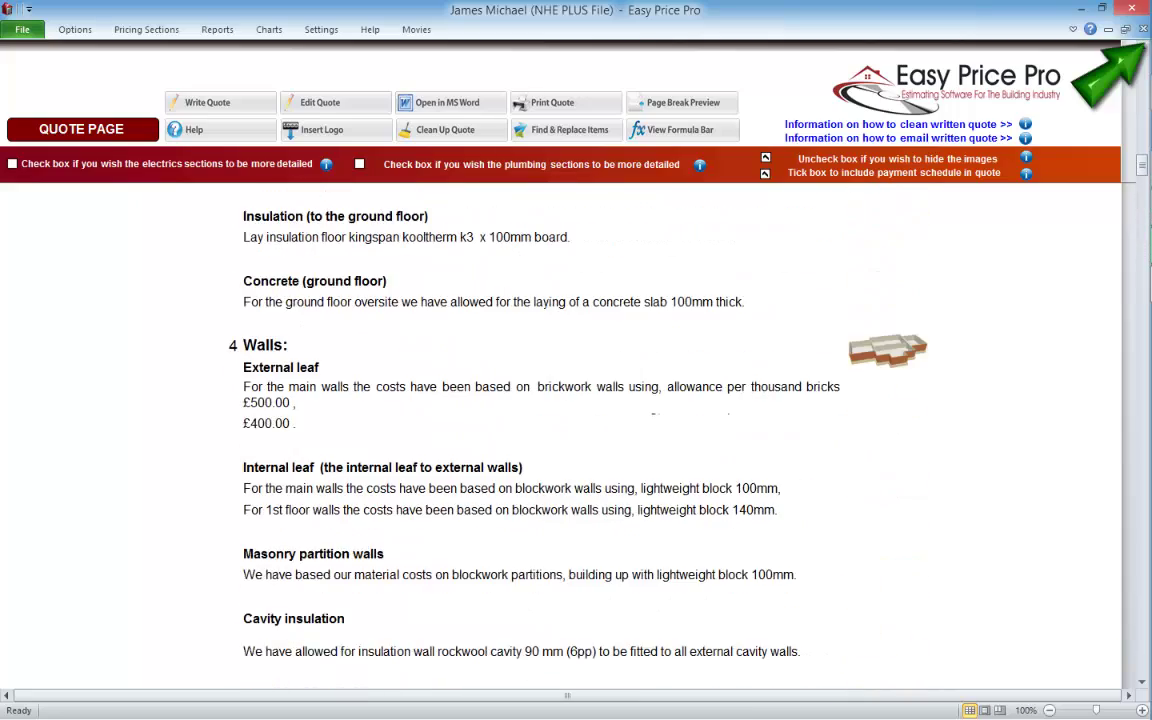
{"action": "scroll", "coordinate": [540, 430], "scroll_direction": "up", "scroll_amount": 14}
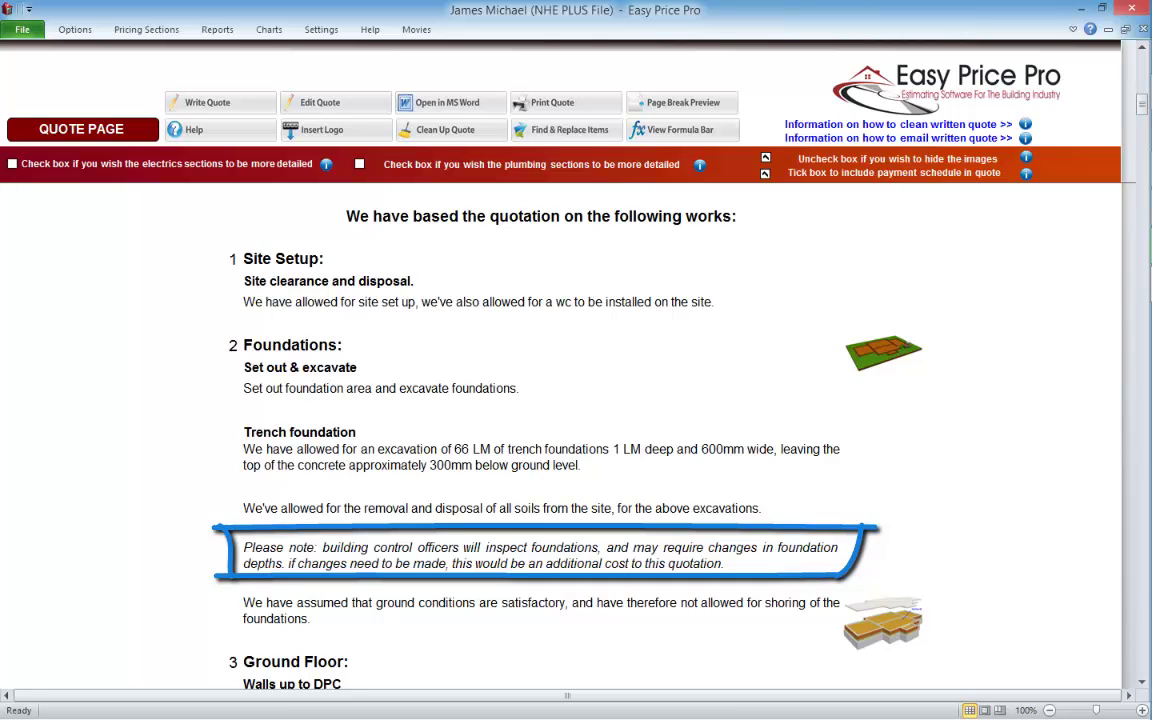
Review the illustrations beside the ground floor and walls sections, and hide all images in the quote.
{"action": "scroll", "coordinate": [560, 440], "scroll_direction": "down", "scroll_amount": 3}
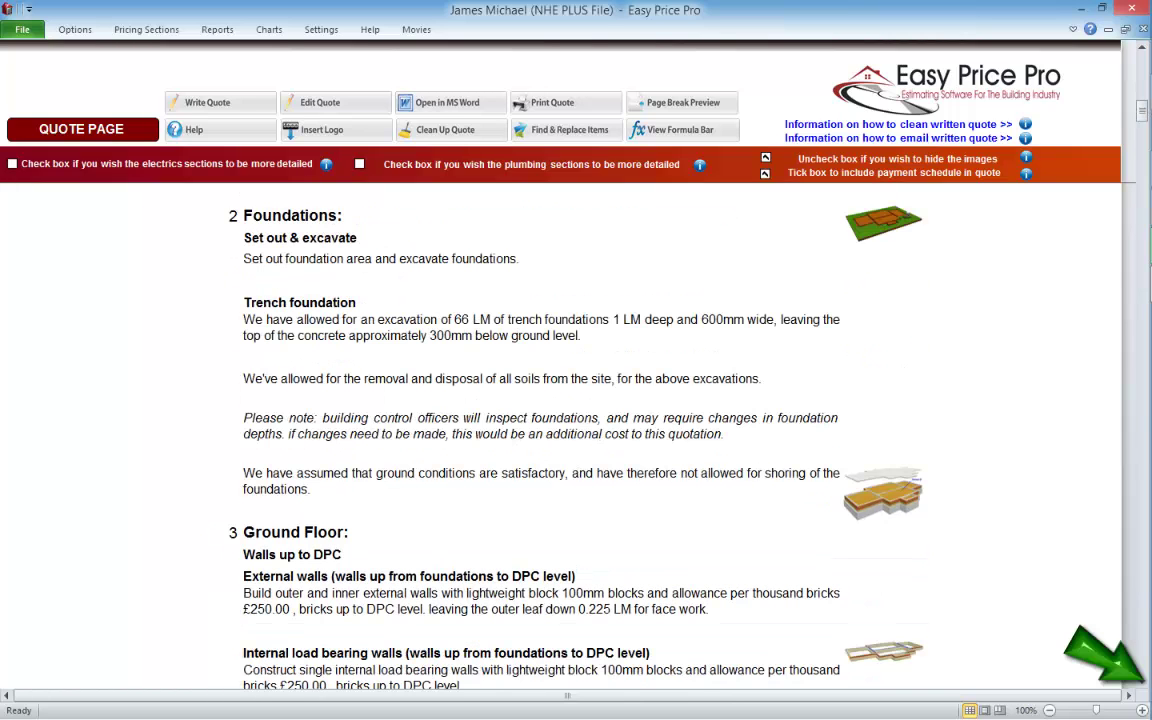
{"action": "scroll", "coordinate": [530, 440], "scroll_direction": "down", "scroll_amount": 6}
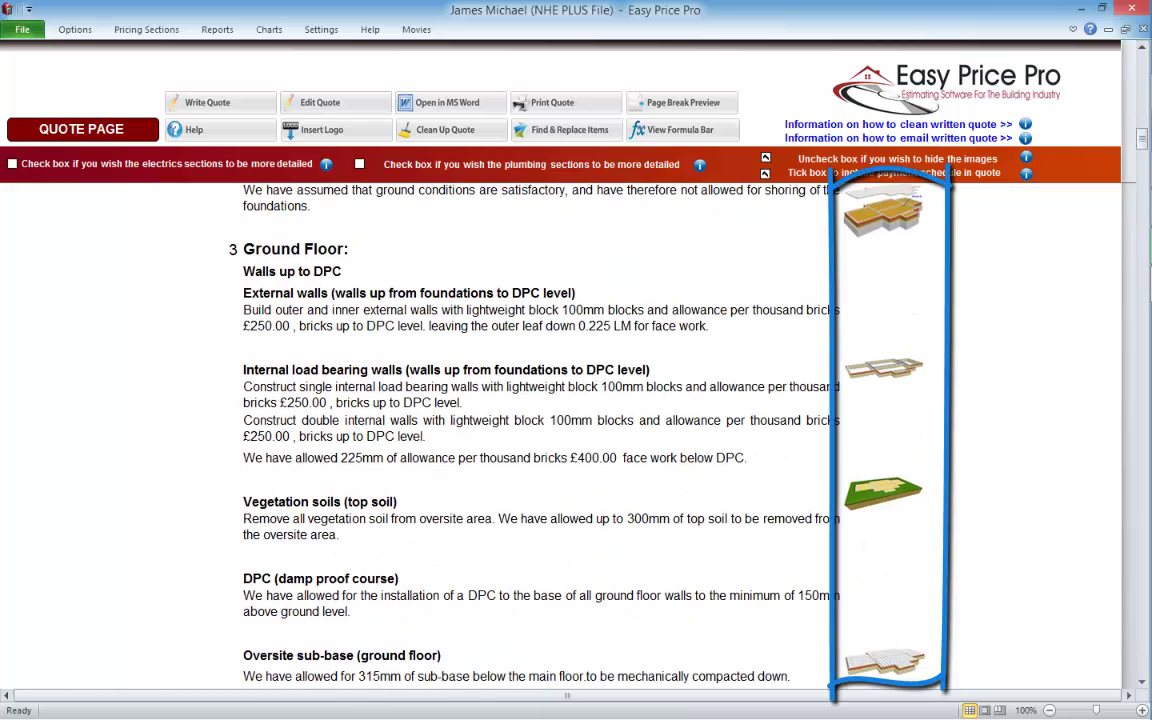
{"action": "scroll", "coordinate": [530, 440], "scroll_direction": "down", "scroll_amount": 11}
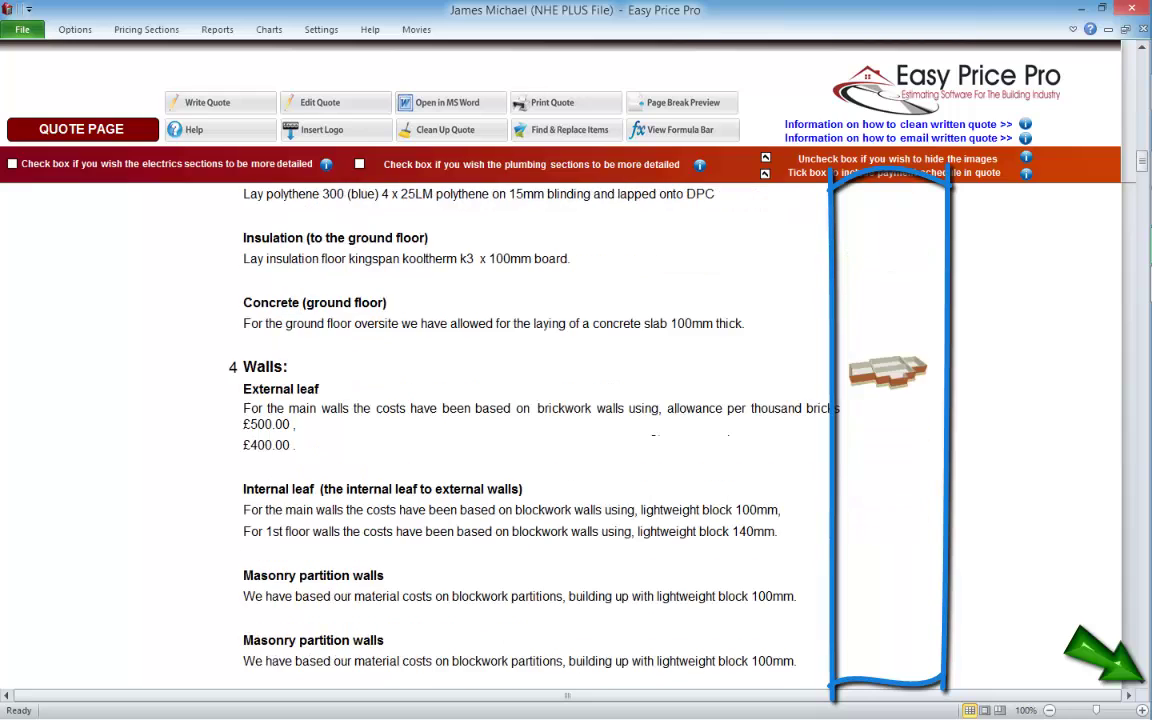
{"action": "scroll", "coordinate": [530, 440], "scroll_direction": "down", "scroll_amount": 5}
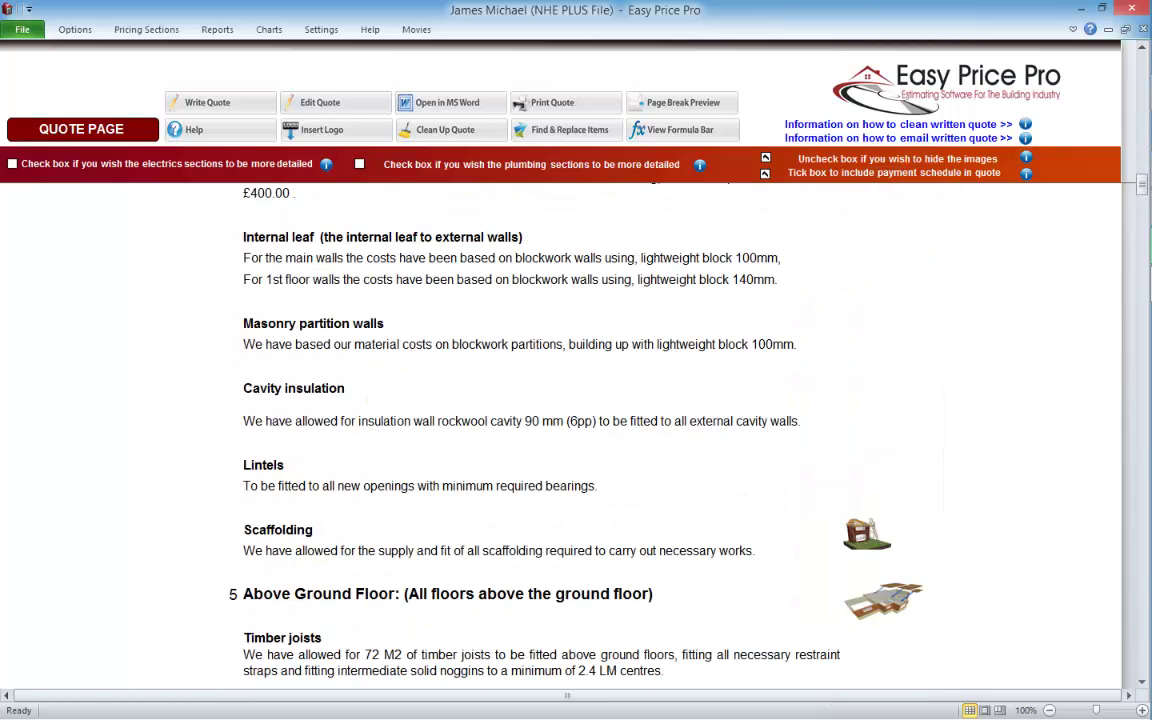
{"action": "left_click", "coordinate": [765, 158]}
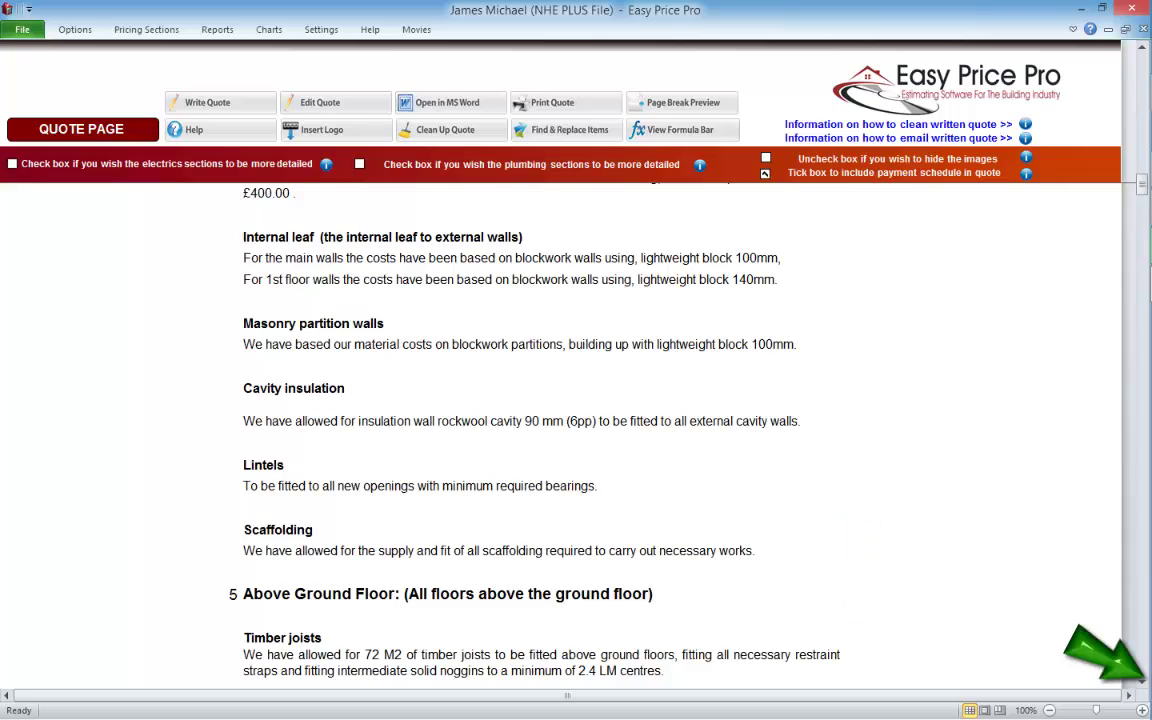
Make the electrics section of the quote more detailed and accept the rewrite of the quote.
{"action": "scroll", "coordinate": [560, 440], "scroll_direction": "down", "scroll_amount": 20}
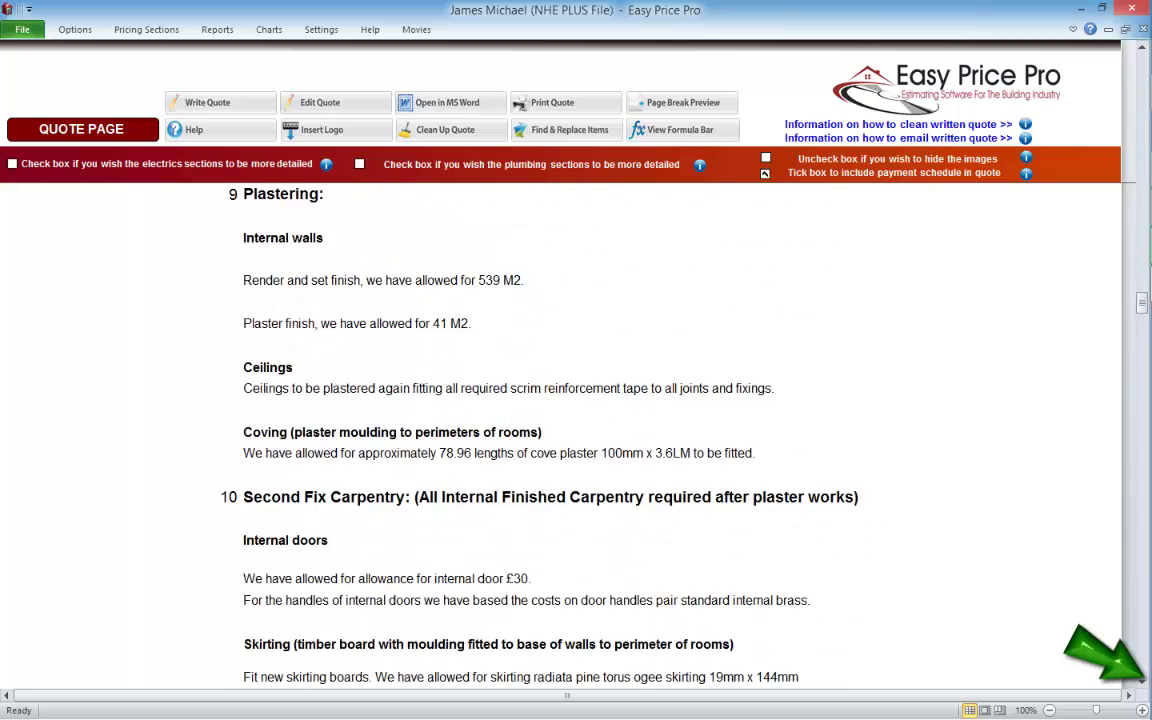
{"action": "scroll", "coordinate": [560, 440], "scroll_direction": "down", "scroll_amount": 10}
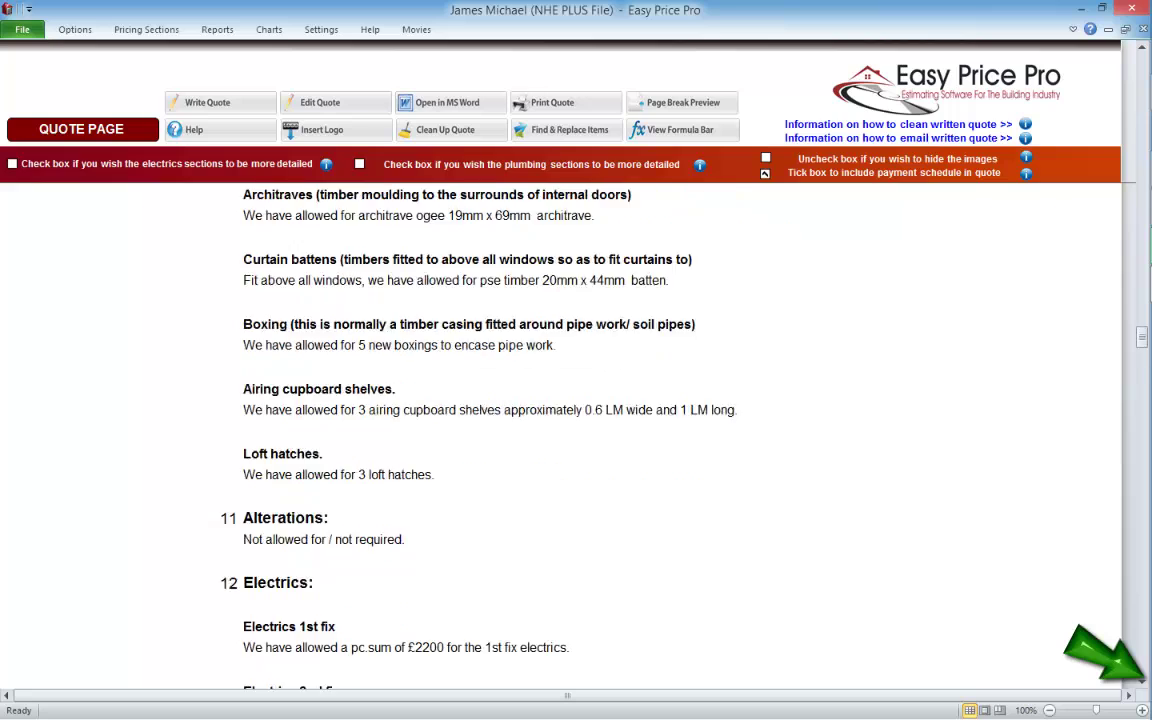
{"action": "scroll", "coordinate": [560, 440], "scroll_direction": "down", "scroll_amount": 6}
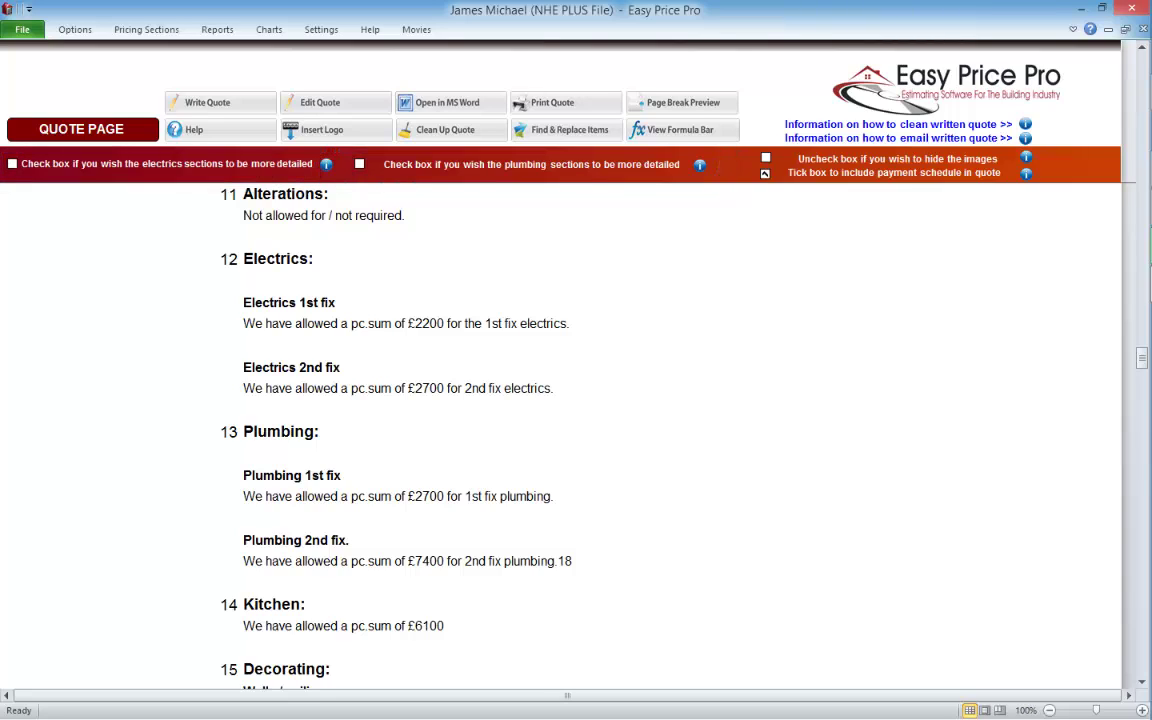
{"action": "left_click", "coordinate": [12, 163]}
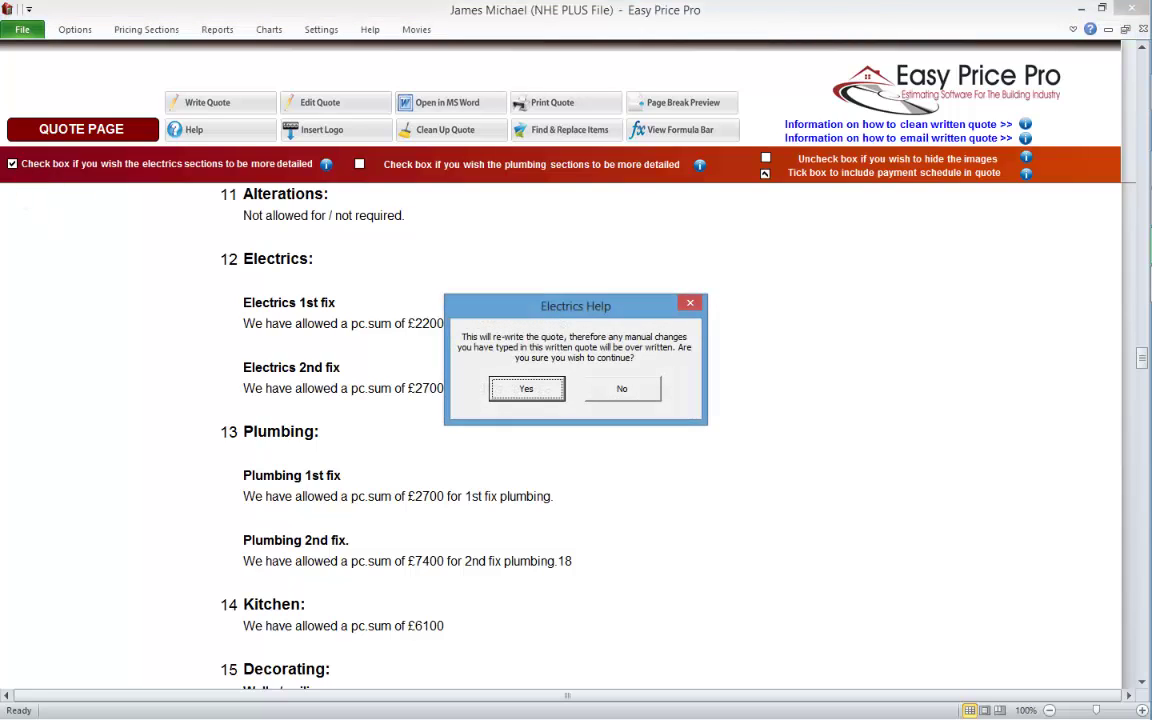
{"action": "left_click", "coordinate": [526, 388]}
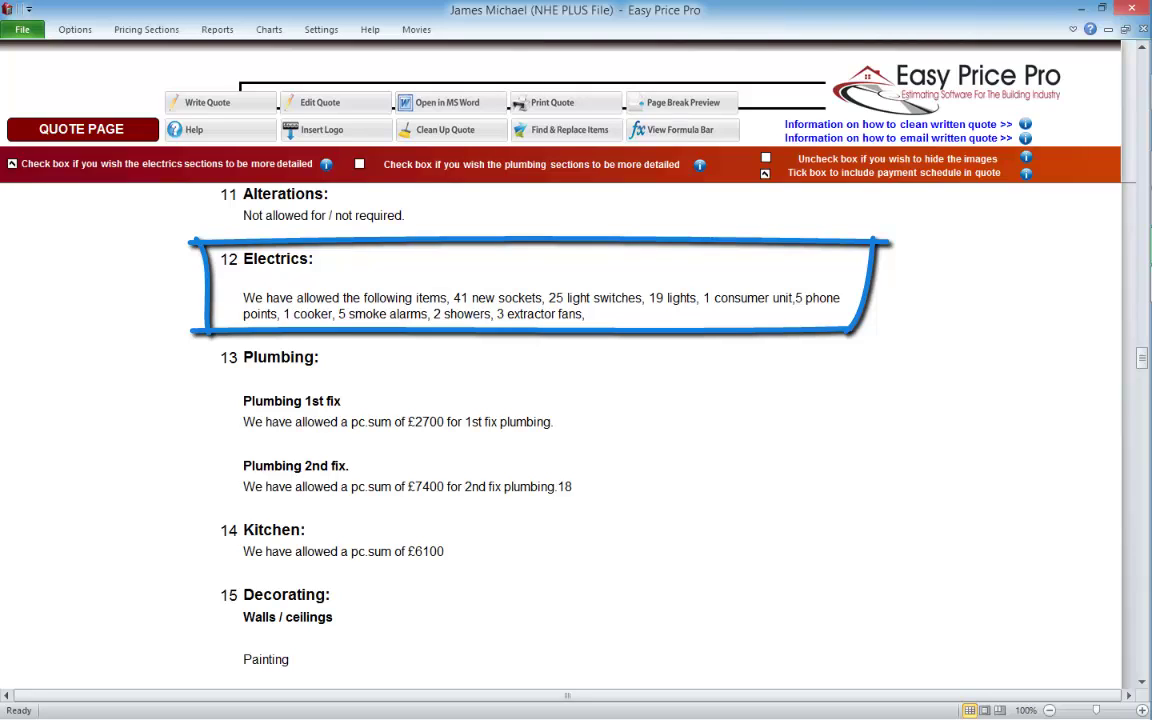
Examine the quote's plumbing, decorating, external works, total price, client's responsibilities and payment schedule sections.
{"action": "scroll", "coordinate": [660, 430], "scroll_direction": "down", "scroll_amount": 3}
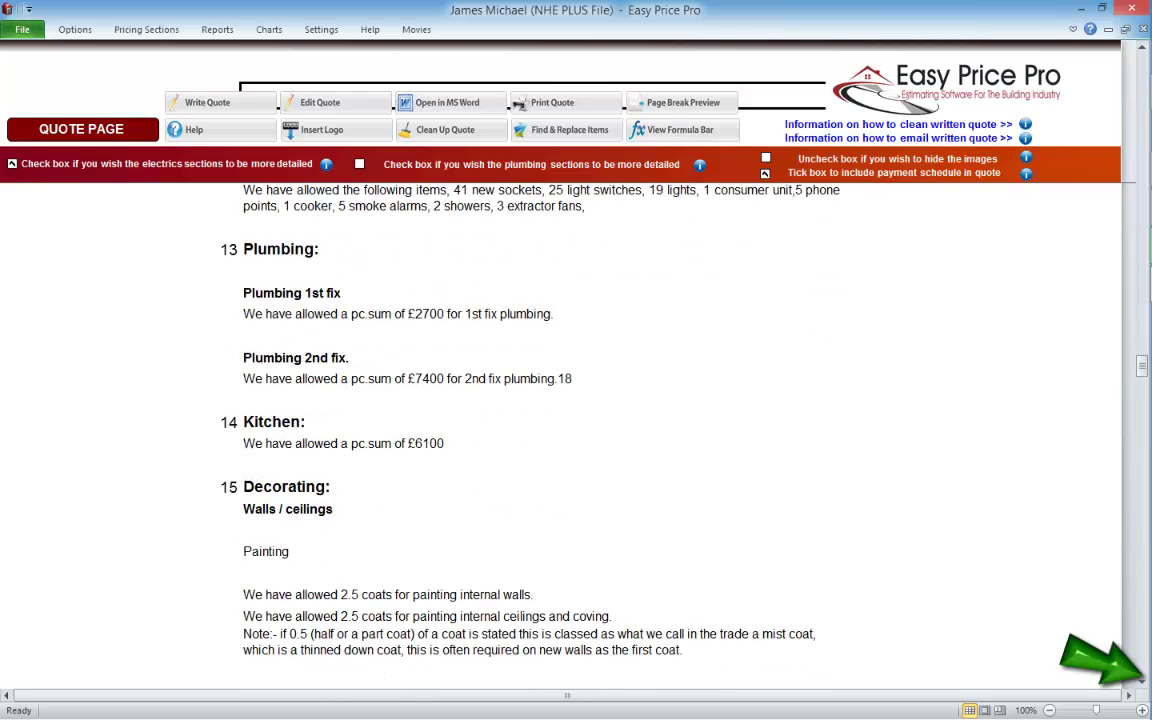
{"action": "scroll", "coordinate": [660, 430], "scroll_direction": "down", "scroll_amount": 8}
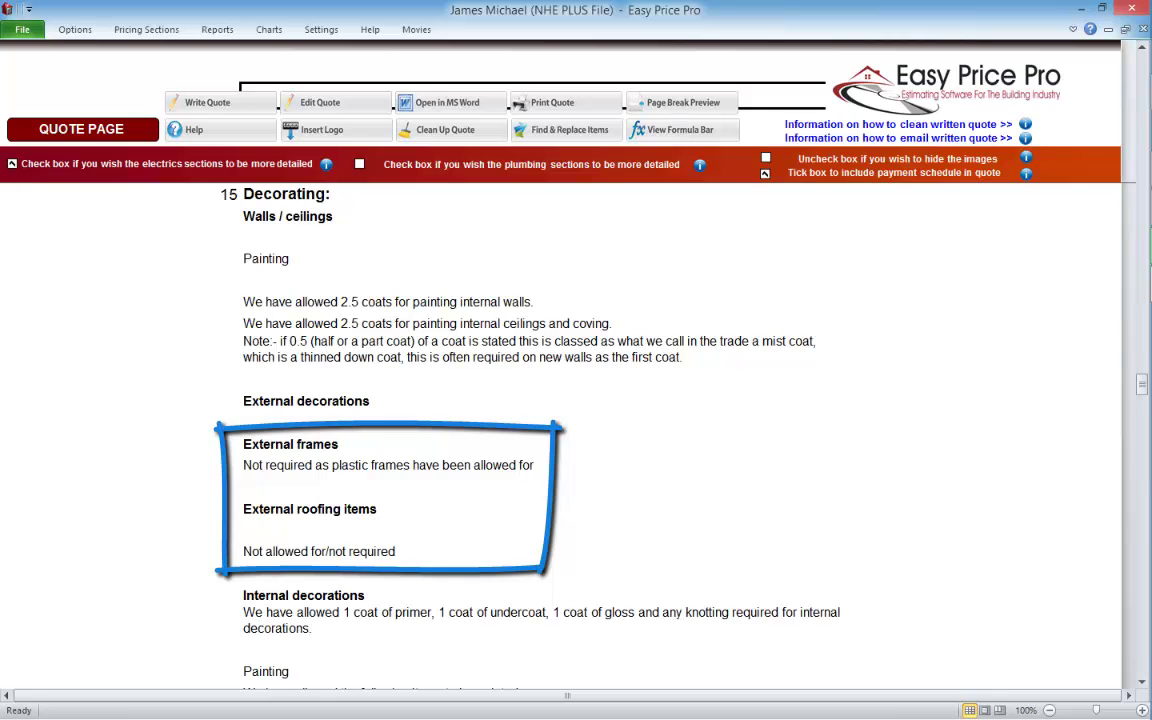
{"action": "scroll", "coordinate": [560, 430], "scroll_direction": "down", "scroll_amount": 20}
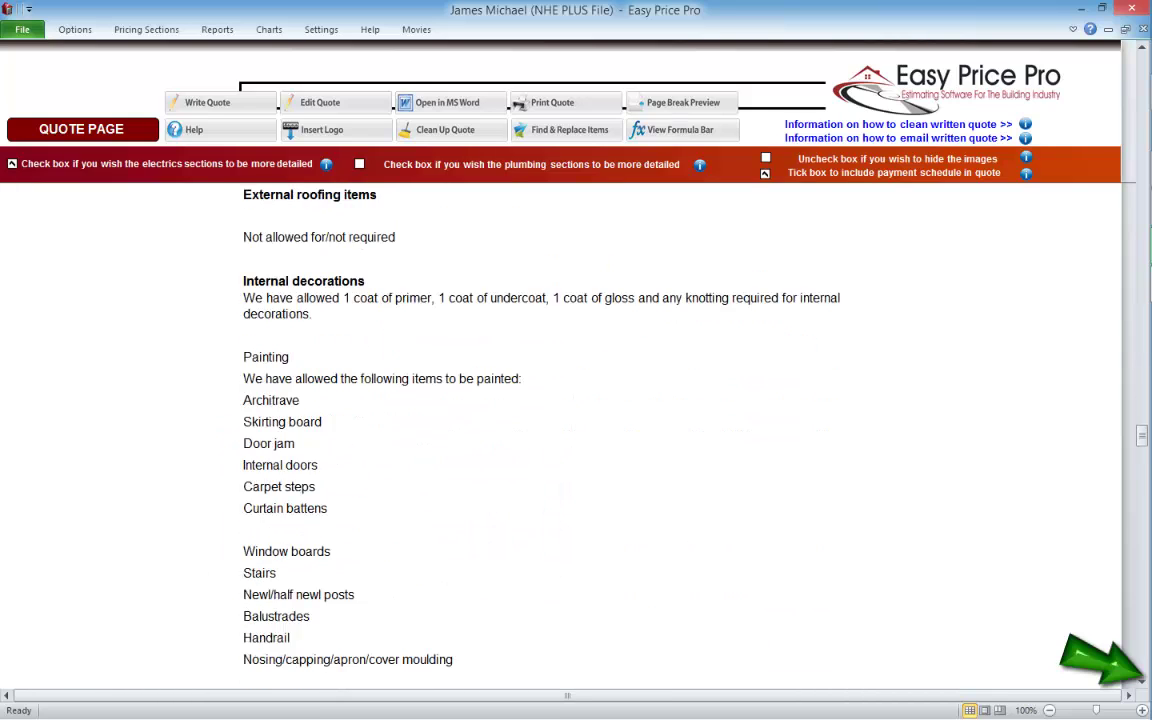
{"action": "scroll", "coordinate": [560, 430], "scroll_direction": "down", "scroll_amount": 5}
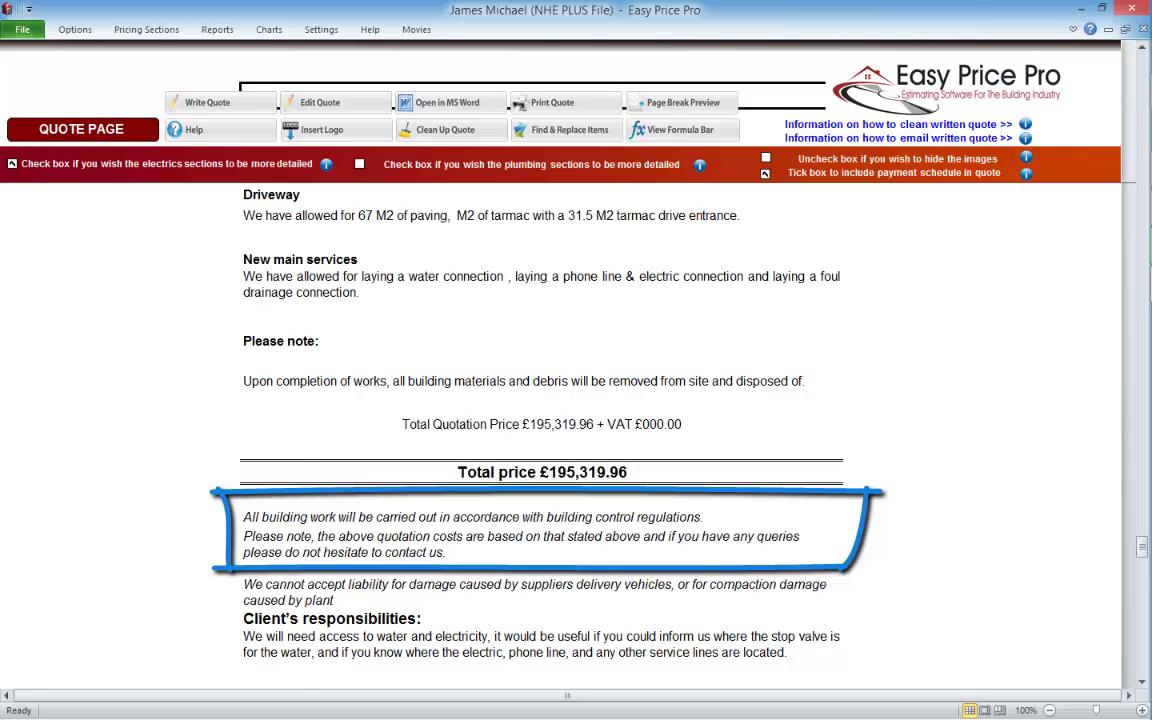
{"action": "scroll", "coordinate": [540, 420], "scroll_direction": "down", "scroll_amount": 6}
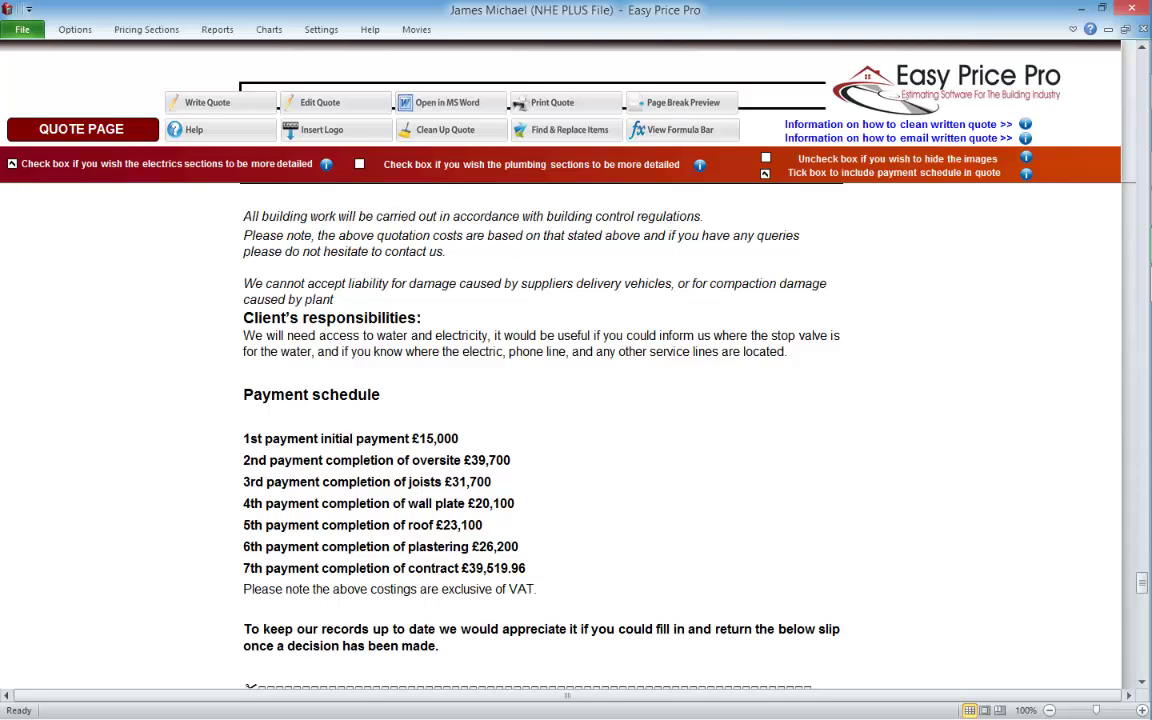
Try excluding the payment schedule from the quote, dismiss the rewrite, and include the schedule again.
{"action": "left_click", "coordinate": [765, 173]}
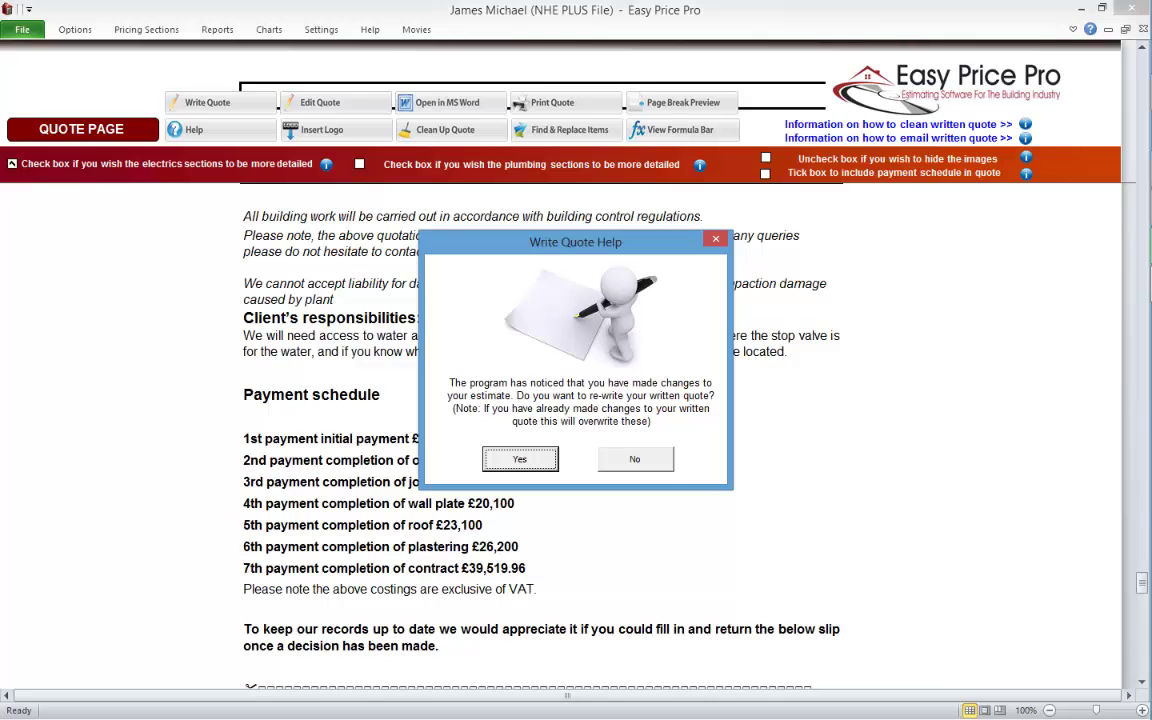
{"action": "left_click", "coordinate": [716, 238]}
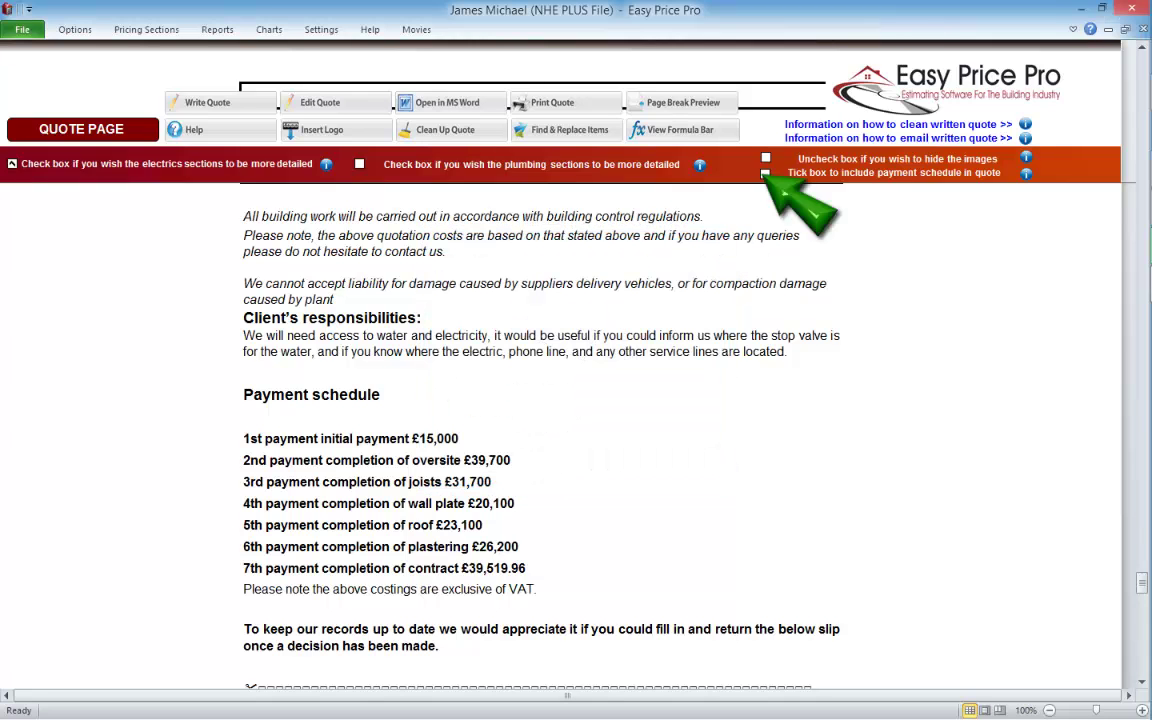
{"action": "left_click", "coordinate": [765, 173]}
{"action": "key", "text": "Return"}
Examine the accept or decline slip at the end of the quote and go back to the second fix carpentry items.
{"action": "scroll", "coordinate": [540, 430], "scroll_direction": "down", "scroll_amount": 8}
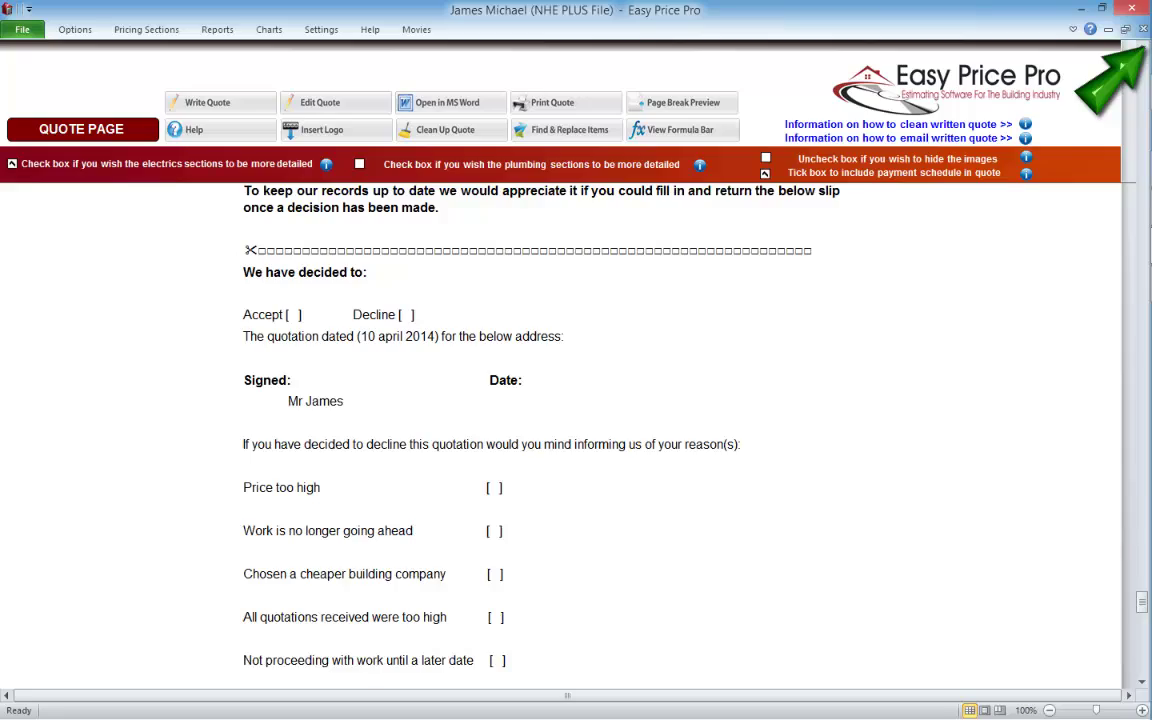
{"action": "scroll", "coordinate": [560, 430], "scroll_direction": "up", "scroll_amount": 15}
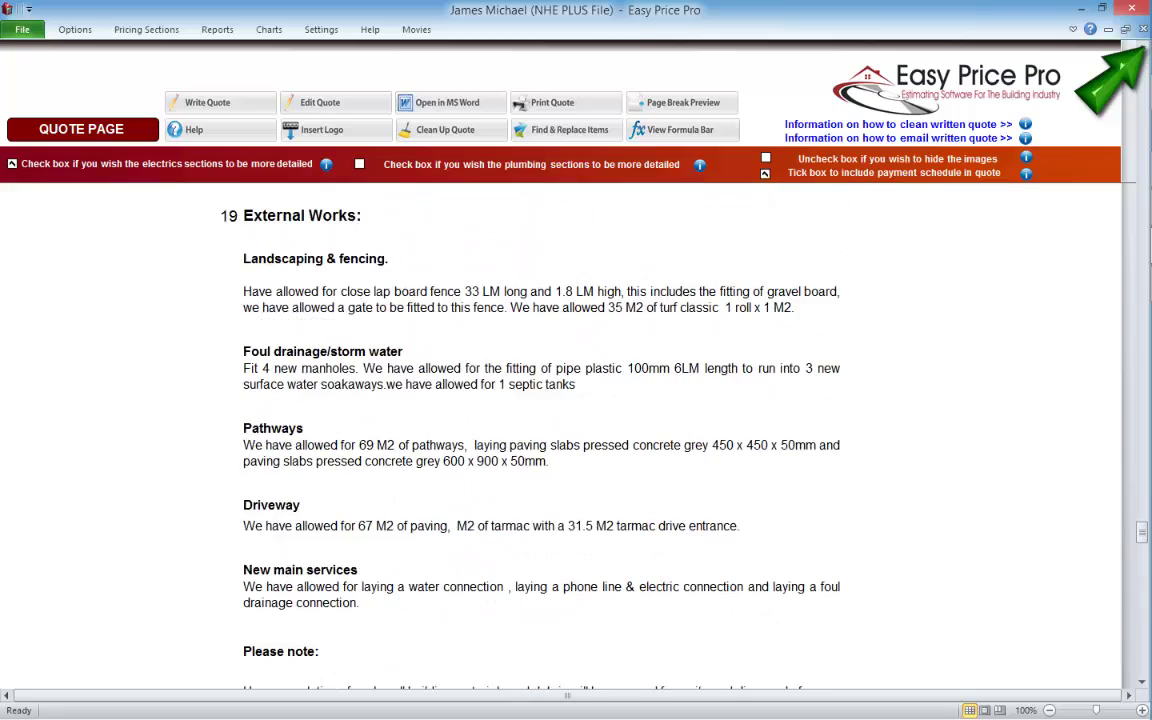
{"action": "scroll", "coordinate": [560, 430], "scroll_direction": "up", "scroll_amount": 15}
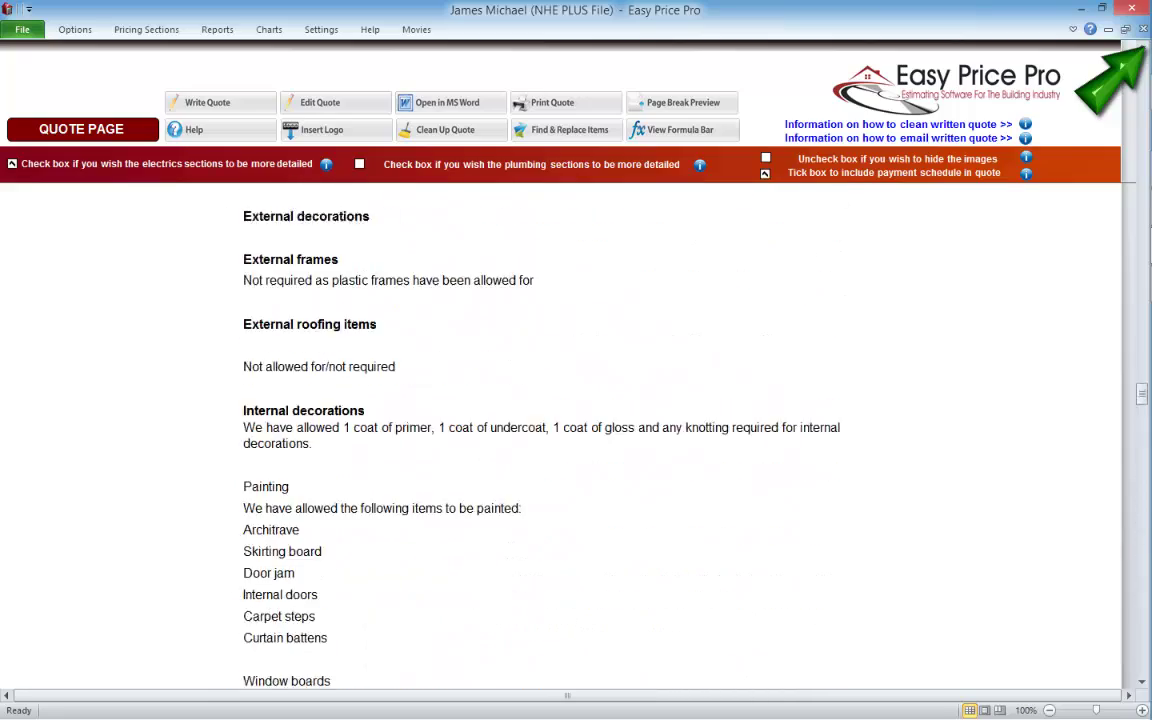
{"action": "scroll", "coordinate": [560, 430], "scroll_direction": "up", "scroll_amount": 15}
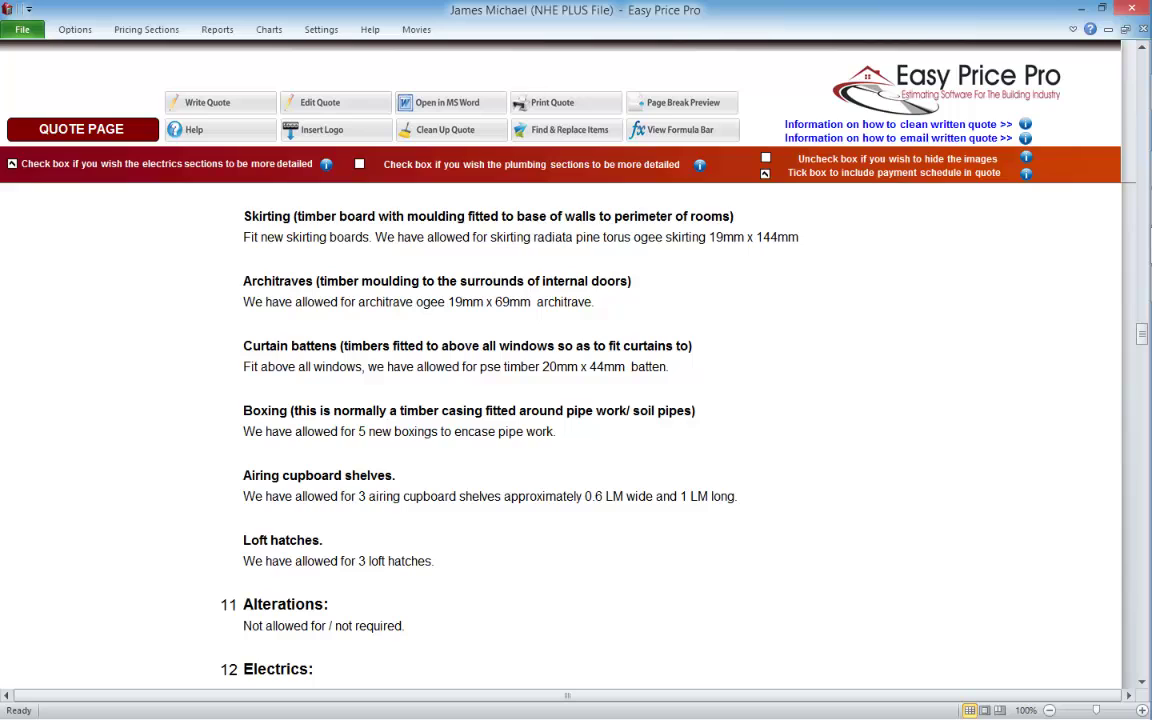
Show the formula bar and insert "we can add text in here" after "We have allowed" in the quote's skirting description.
{"action": "left_click", "coordinate": [73, 28]}
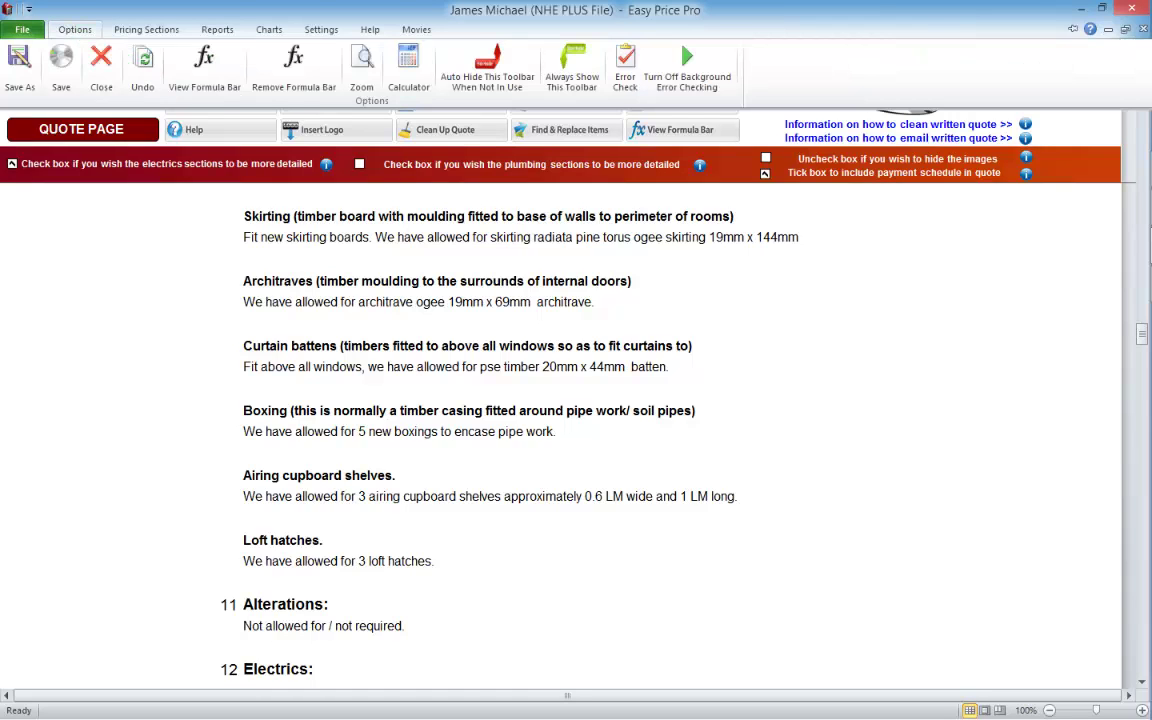
{"action": "left_click", "coordinate": [204, 70]}
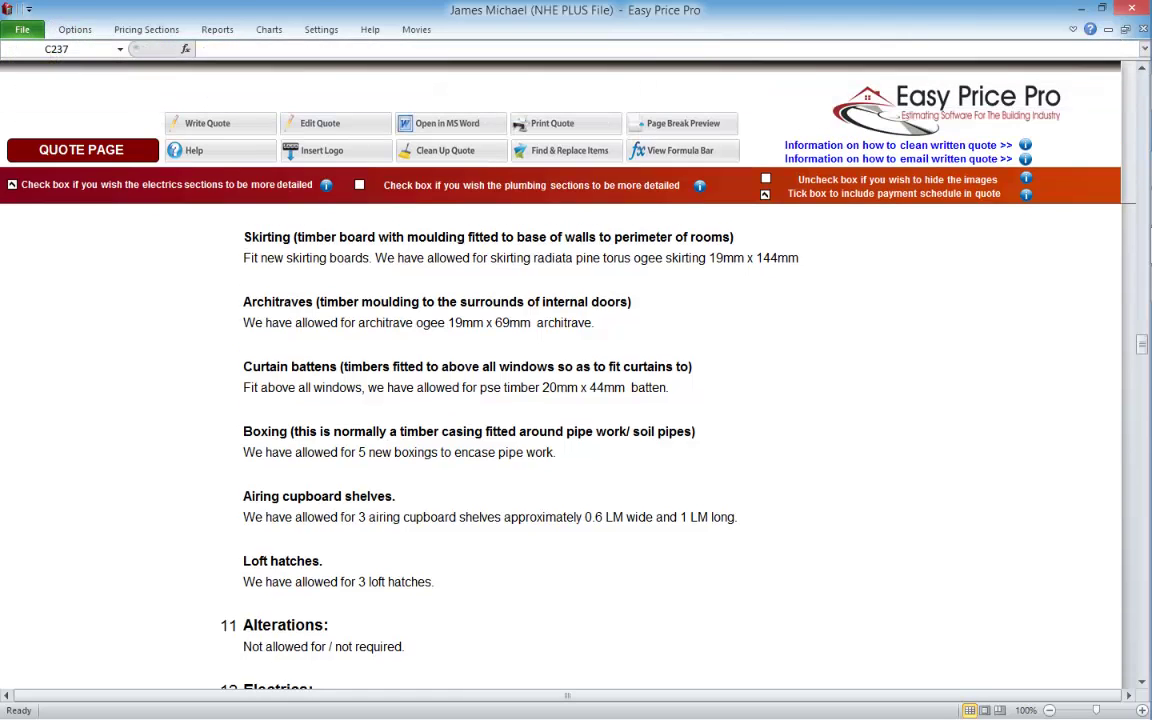
{"action": "left_click", "coordinate": [445, 258]}
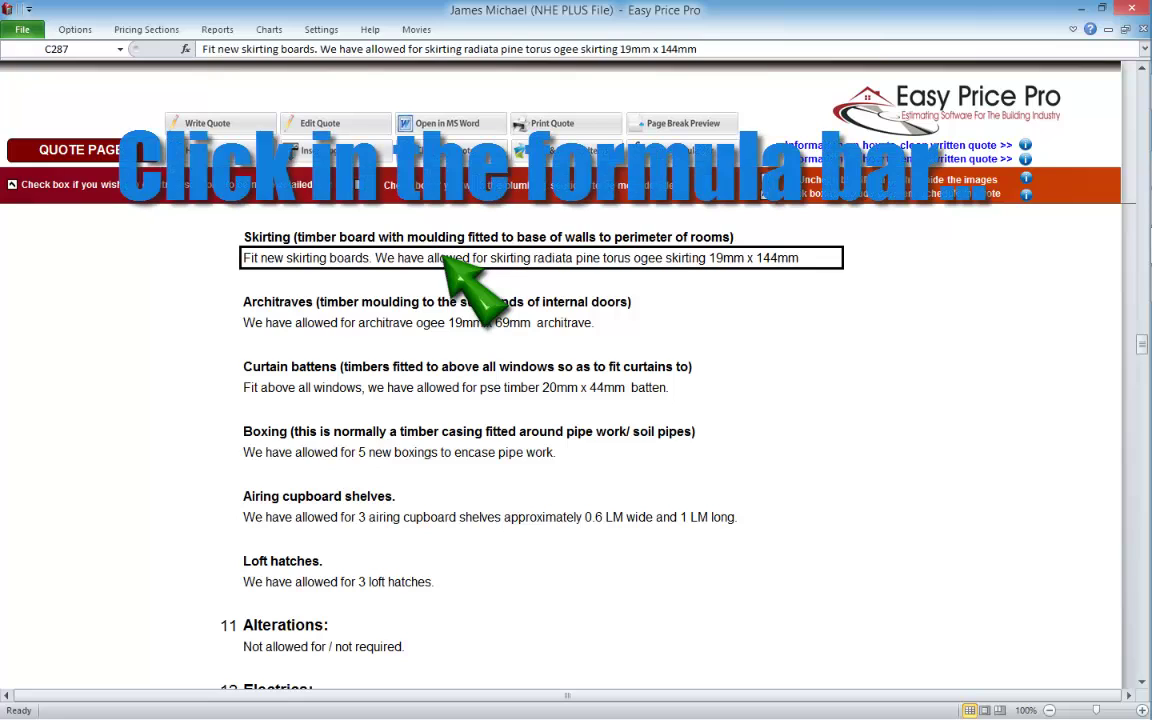
{"action": "left_click", "coordinate": [408, 49]}
{"action": "type", "text": "we can a"}
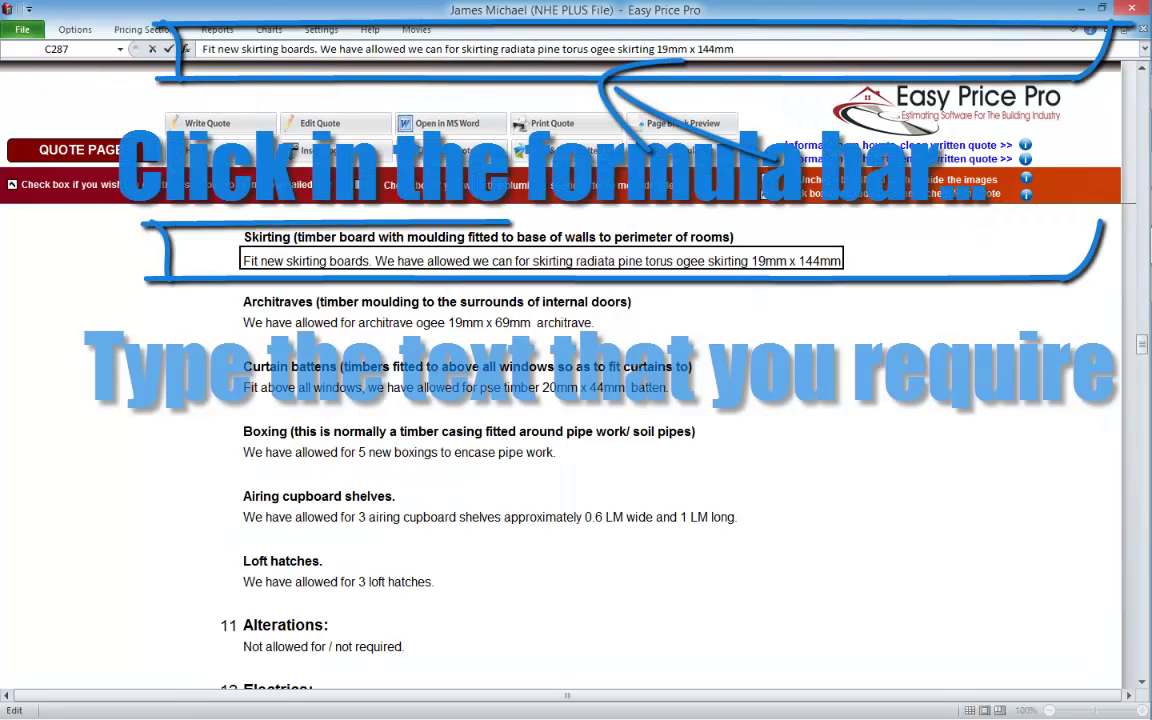
{"action": "type", "text": "dd text in he"}
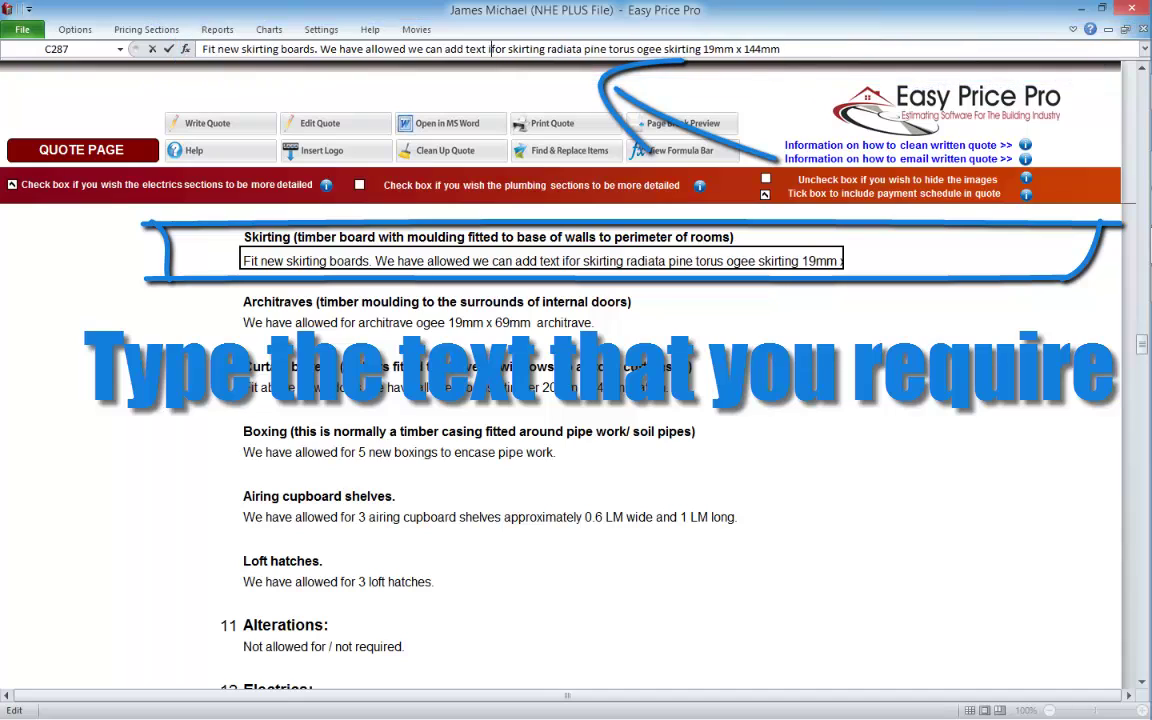
{"action": "type", "text": "re"}
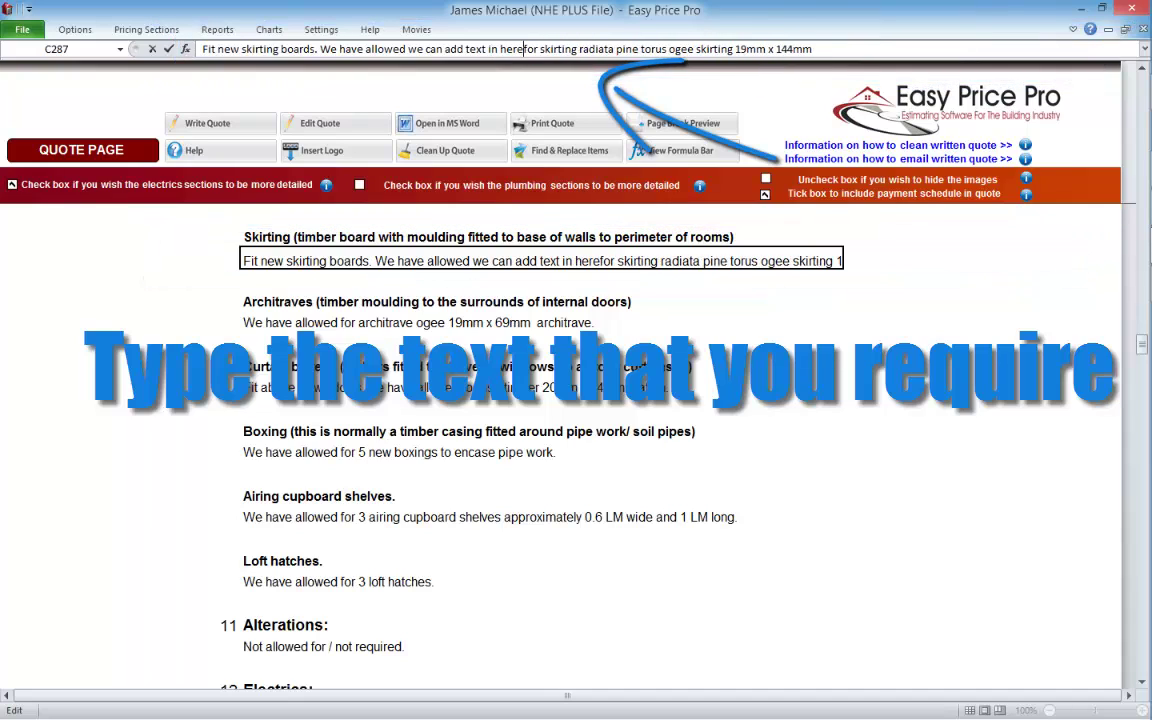
Delete the inserted words from the skirting description, accept the line, and remove the formula bar.
{"action": "key", "text": "BackSpace"}
{"action": "key", "text": "BackSpace"}
{"action": "key", "text": "BackSpace"}
{"action": "key", "text": "BackSpace"}
{"action": "key", "text": "BackSpace"}
{"action": "key", "text": "BackSpace"}
{"action": "key", "text": "BackSpace"}
{"action": "key", "text": "BackSpace"}
{"action": "key", "text": "BackSpace"}
{"action": "key", "text": "BackSpace"}
{"action": "key", "text": "BackSpace"}
{"action": "key", "text": "BackSpace"}
{"action": "key", "text": "BackSpace"}
{"action": "key", "text": "BackSpace"}
{"action": "key", "text": "BackSpace"}
{"action": "key", "text": "BackSpace"}
{"action": "key", "text": "BackSpace"}
{"action": "key", "text": "BackSpace"}
{"action": "key", "text": "BackSpace"}
{"action": "key", "text": "BackSpace"}
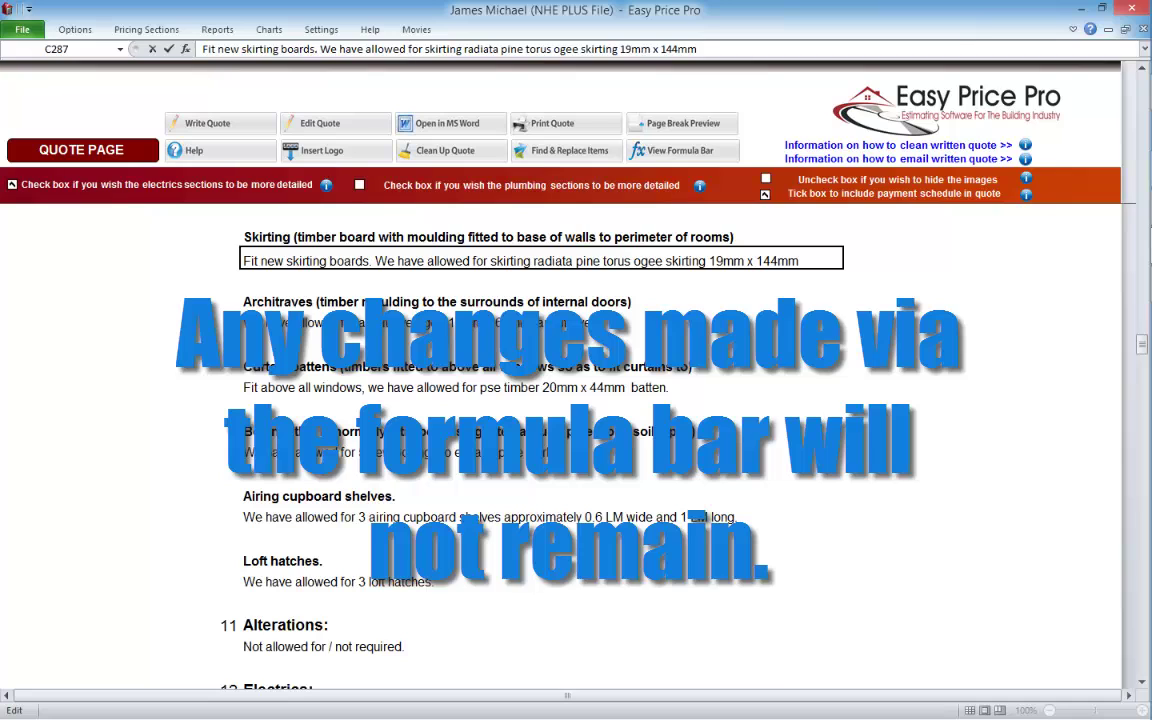
{"action": "key", "text": "Return"}
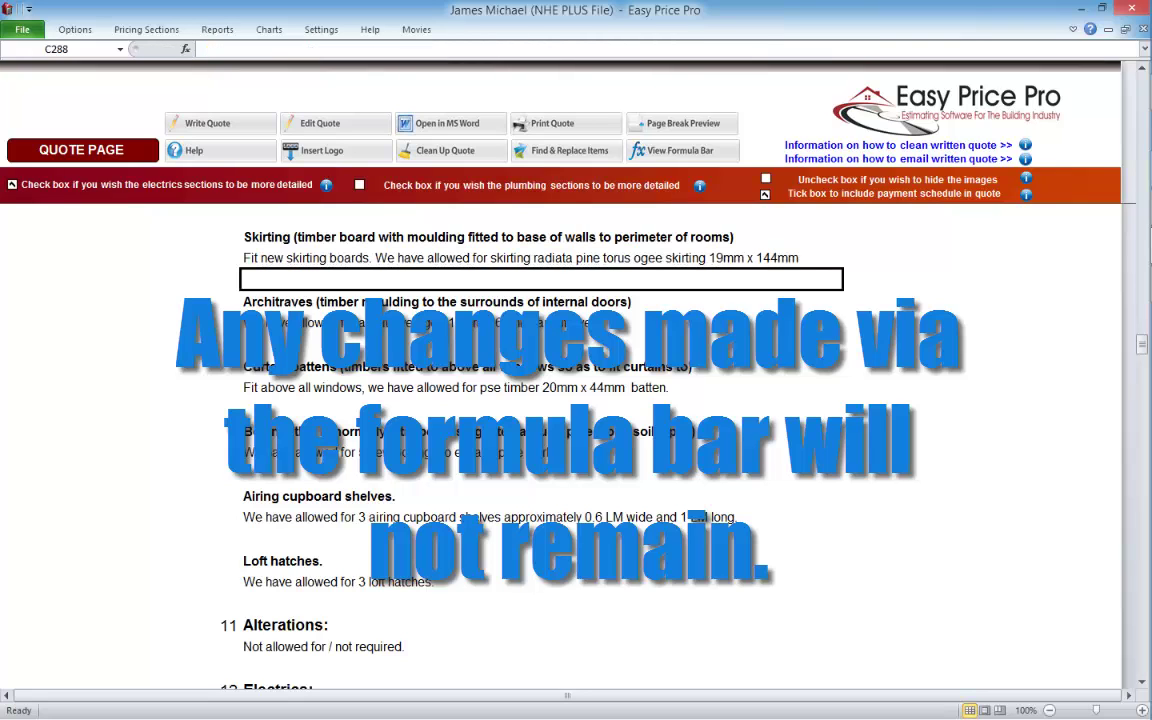
{"action": "left_click", "coordinate": [75, 30]}
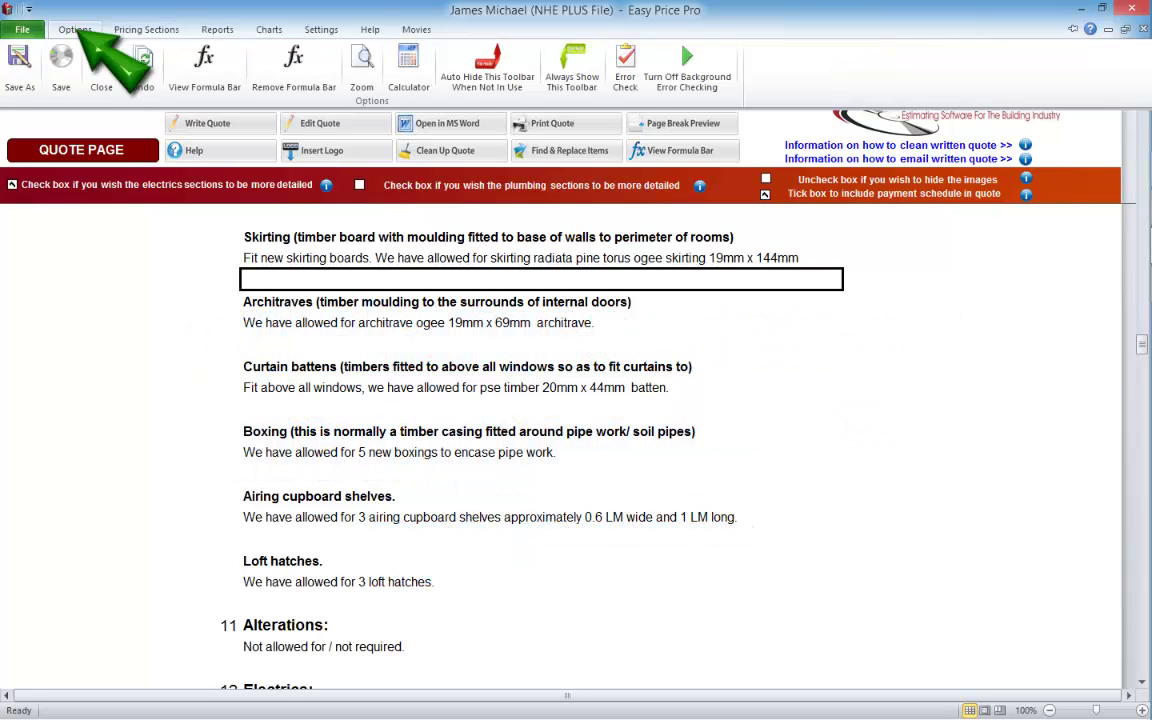
{"action": "left_click", "coordinate": [294, 72]}
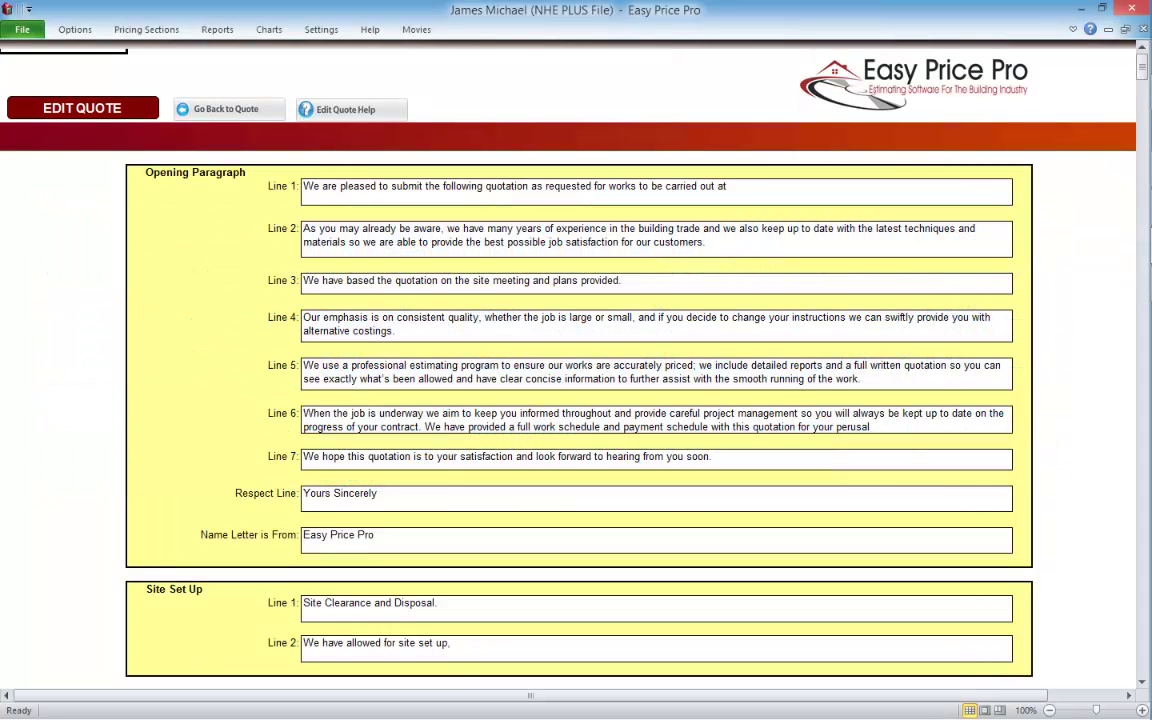
Append "add text by clicking in this box delete it by clicking the backspace" to Line 1 of the Opening Paragraph.
{"action": "left_click", "coordinate": [656, 191]}
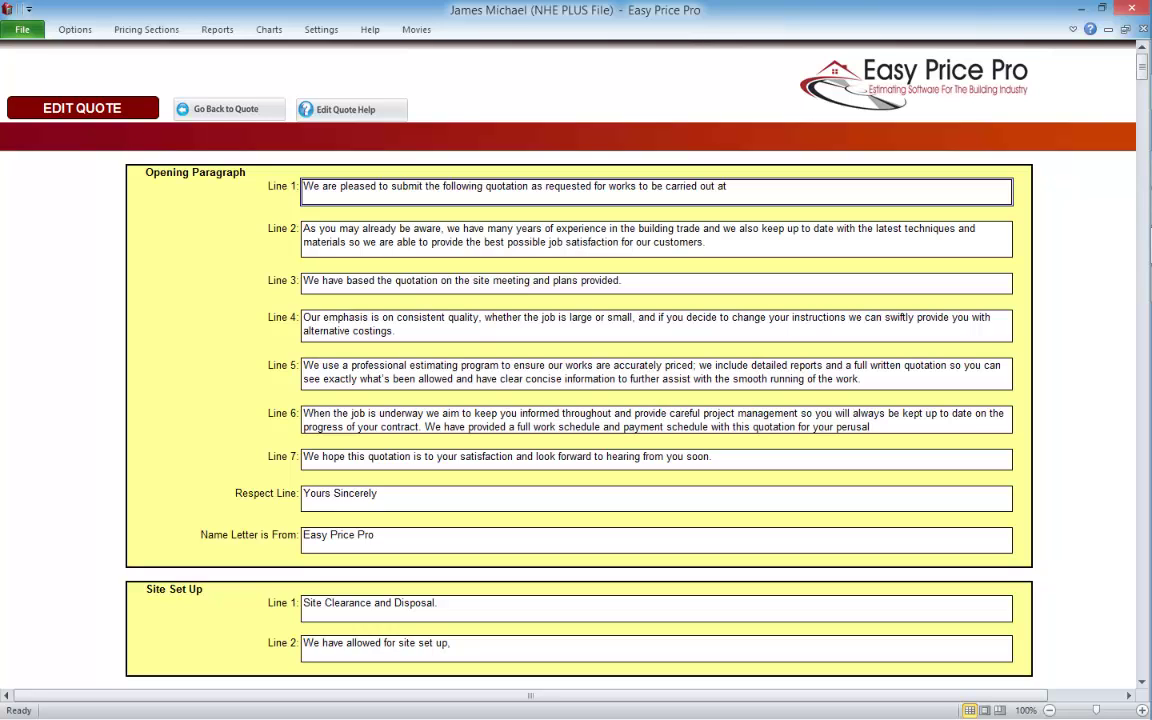
{"action": "double_click", "coordinate": [656, 191]}
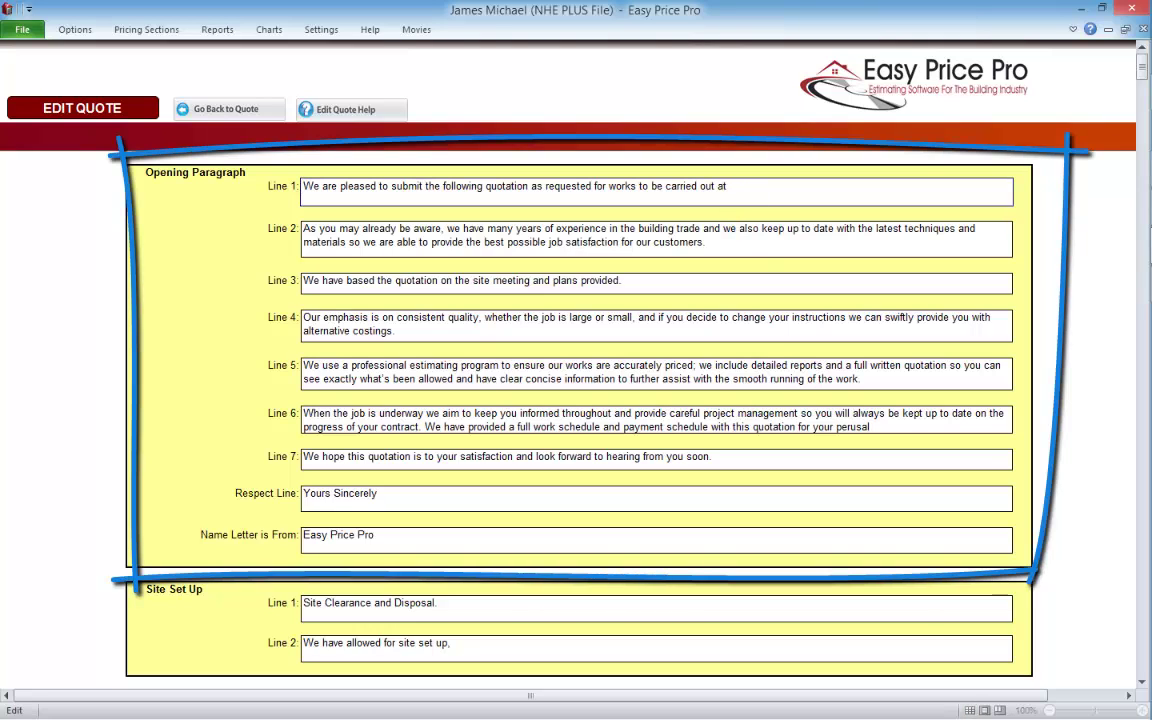
{"action": "type", "text": "add text by clicking"}
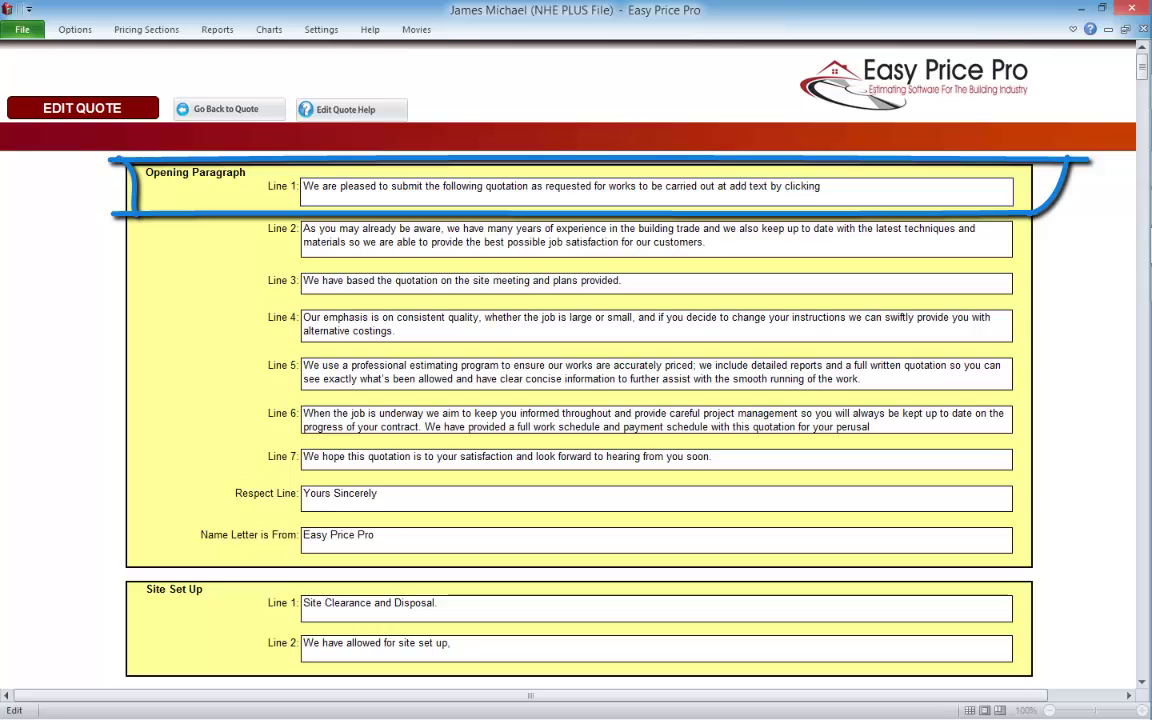
{"action": "type", "text": " in this box"}
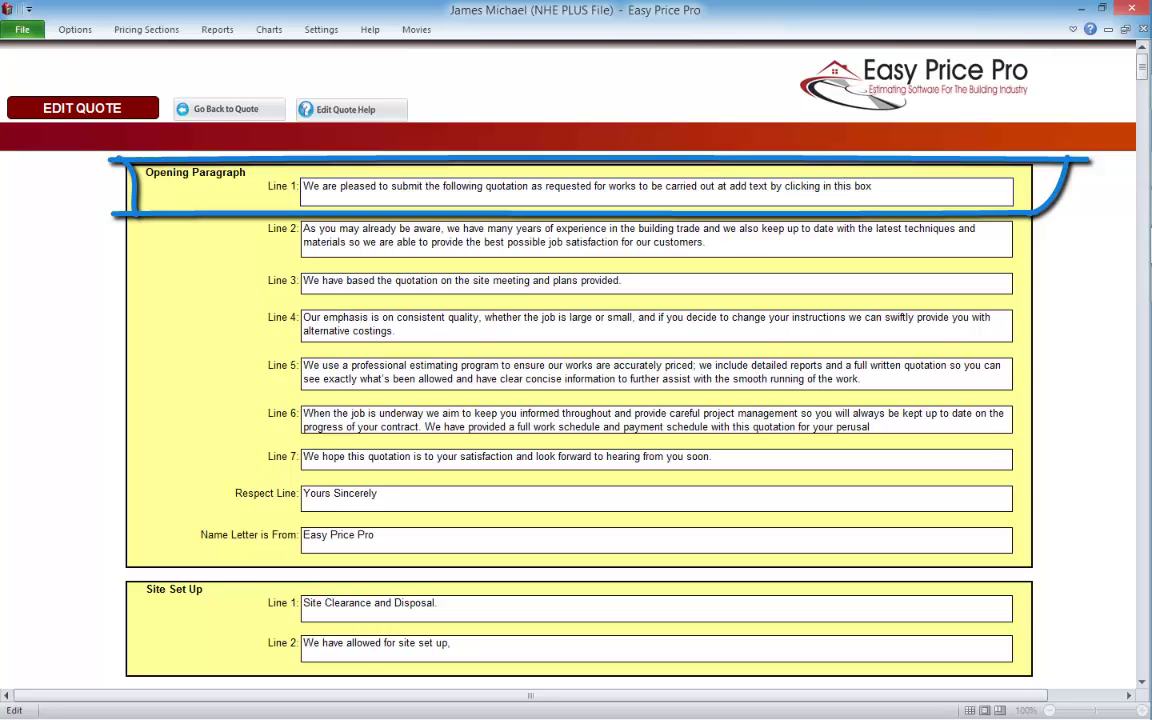
{"action": "type", "text": " delete it by clicking the backspace"}
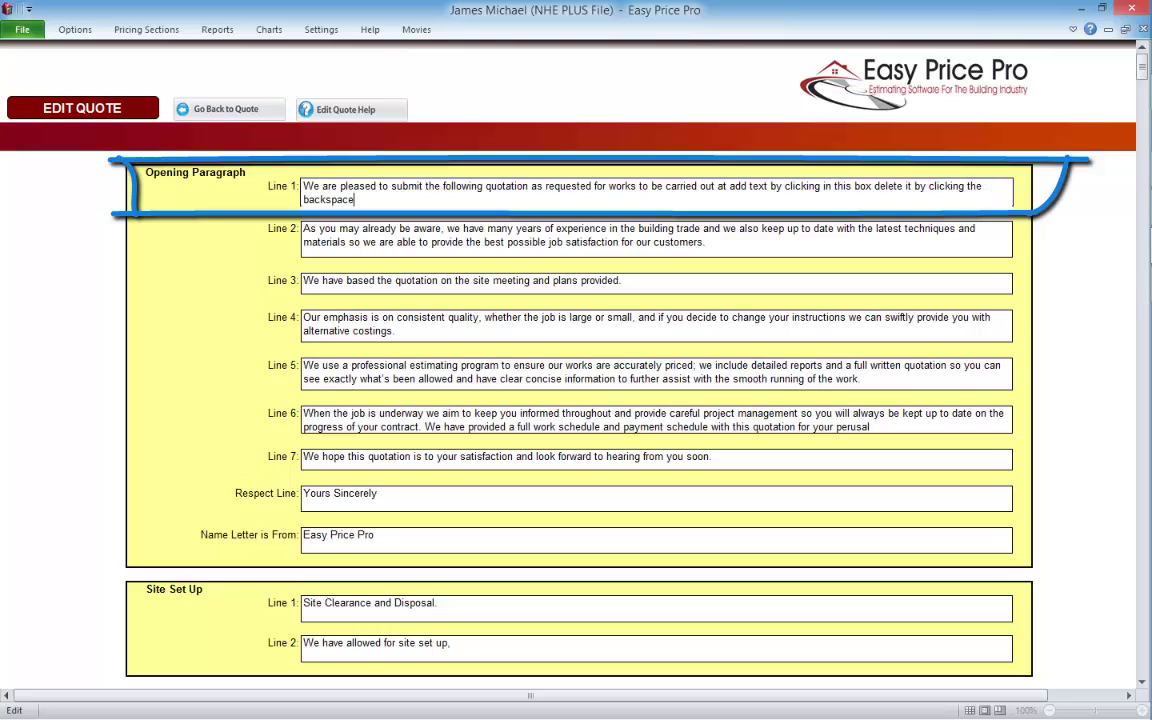
Delete the appended text from Line 1 of the Opening Paragraph so it ends at "carried out at".
{"action": "key", "text": "BackSpace"}
{"action": "key", "text": "BackSpace"}
{"action": "key", "text": "BackSpace"}
{"action": "key", "text": "BackSpace"}
{"action": "key", "text": "BackSpace"}
{"action": "key", "text": "BackSpace"}
{"action": "key", "text": "BackSpace"}
{"action": "key", "text": "BackSpace"}
{"action": "key", "text": "BackSpace"}
{"action": "key", "text": "BackSpace"}
{"action": "key", "text": "BackSpace"}
{"action": "key", "text": "BackSpace"}
{"action": "key", "text": "BackSpace"}
{"action": "key", "text": "BackSpace"}
{"action": "key", "text": "BackSpace"}
{"action": "key", "text": "BackSpace"}
{"action": "key", "text": "BackSpace"}
{"action": "key", "text": "BackSpace"}
{"action": "key", "text": "BackSpace"}
{"action": "key", "text": "BackSpace"}
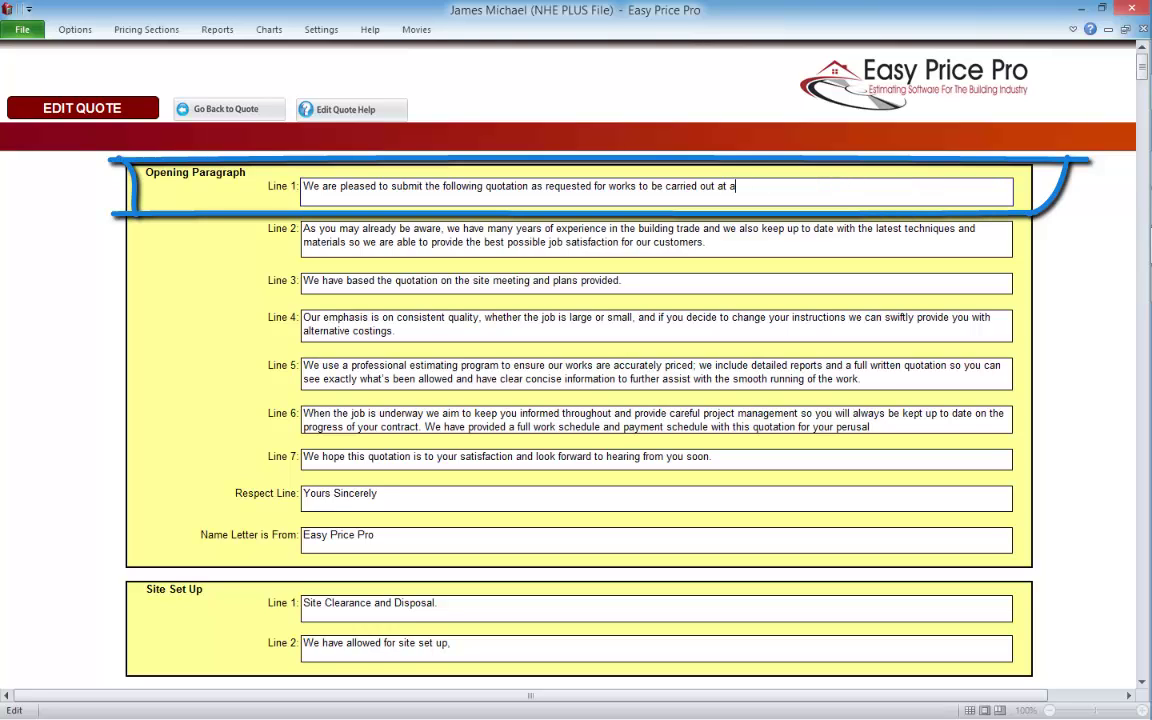
{"action": "key", "text": "BackSpace"}
{"action": "key", "text": "BackSpace"}
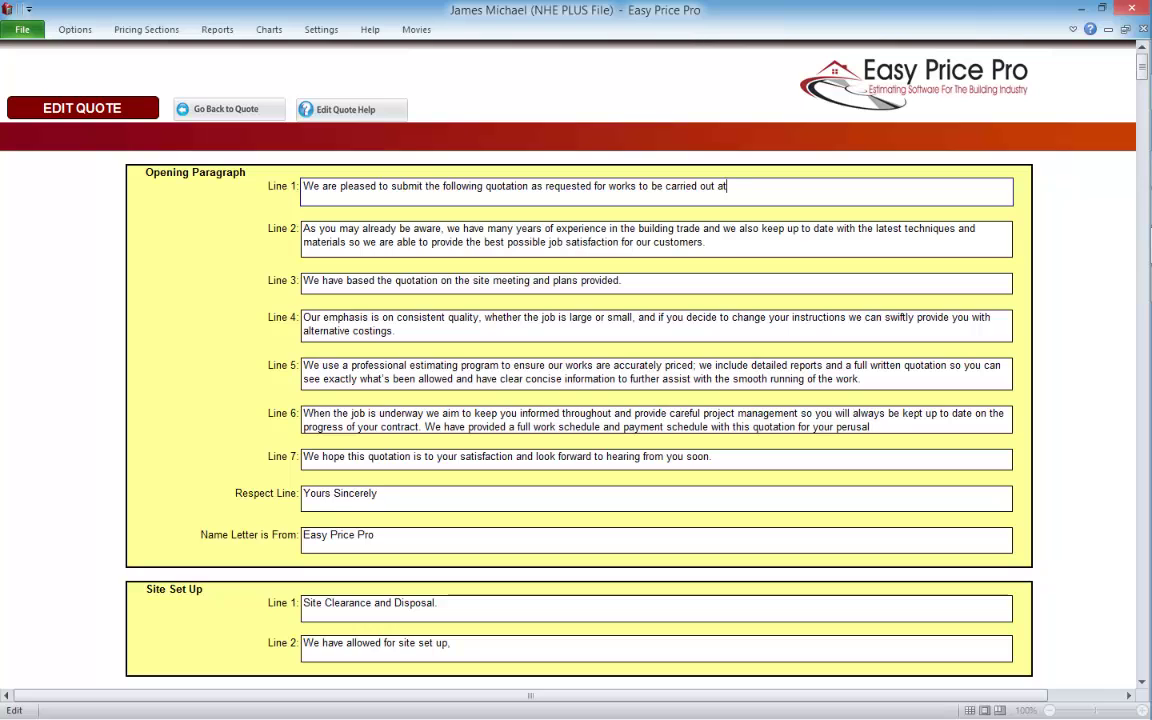
Examine the editable Site Set Up, Foundations and Ground Floor lines and their notes on values from the pricing sheet.
{"action": "scroll", "coordinate": [576, 420], "scroll_direction": "down", "scroll_amount": 5}
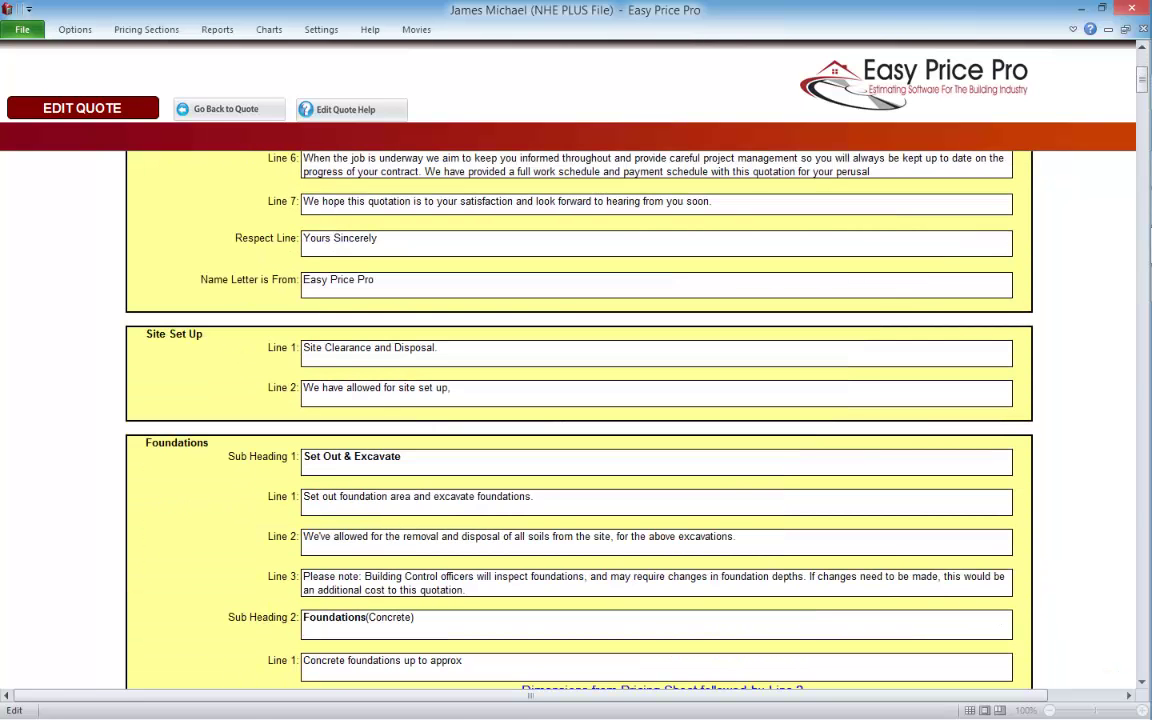
{"action": "scroll", "coordinate": [576, 420], "scroll_direction": "down", "scroll_amount": 1}
{"action": "scroll", "coordinate": [576, 420], "scroll_direction": "down", "scroll_amount": 1}
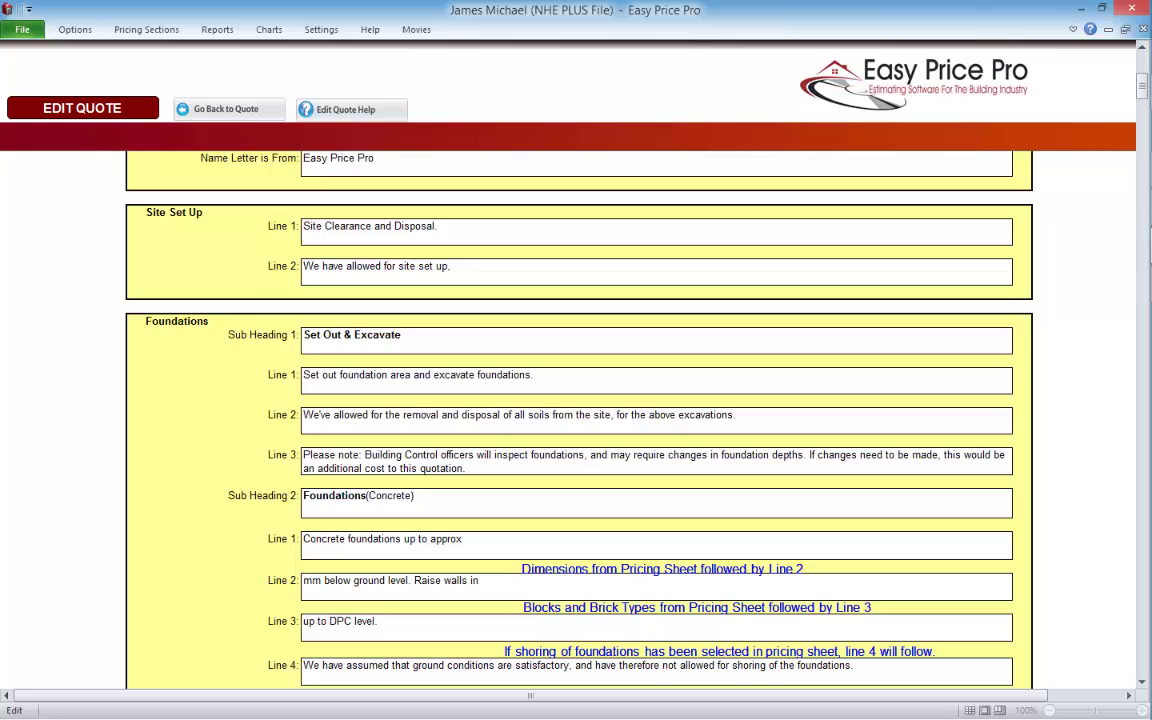
{"action": "scroll", "coordinate": [576, 420], "scroll_direction": "down", "scroll_amount": 1}
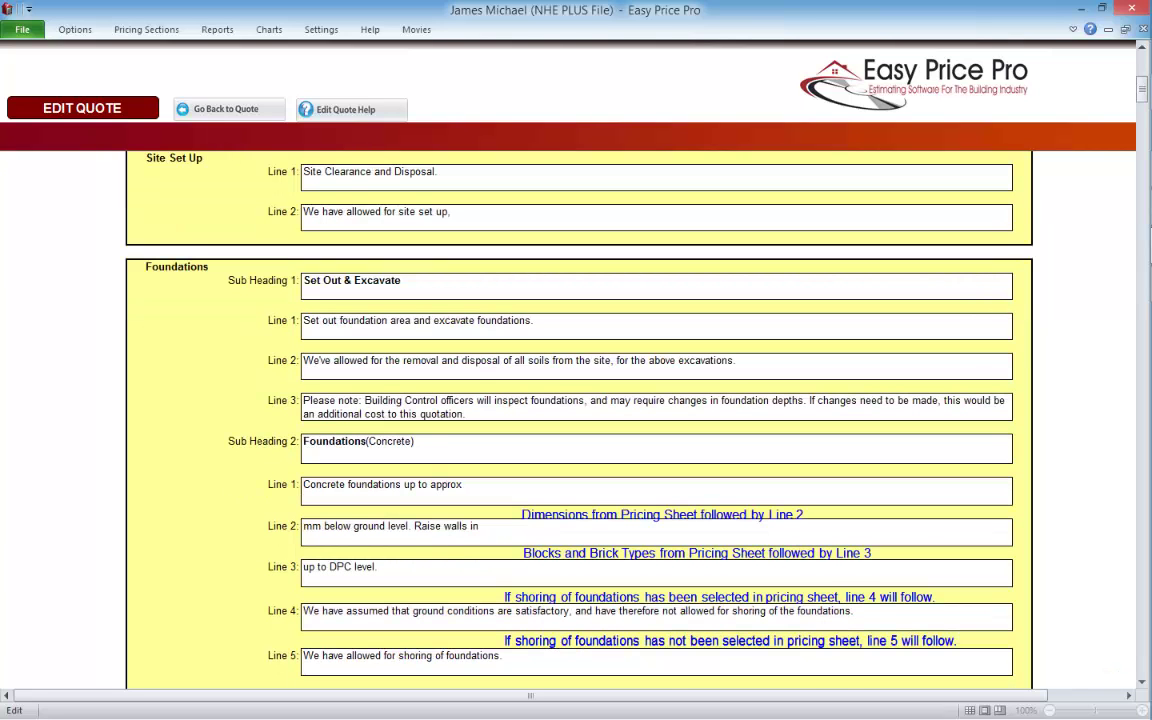
{"action": "scroll", "coordinate": [576, 420], "scroll_direction": "down", "scroll_amount": 2}
{"action": "scroll", "coordinate": [576, 420], "scroll_direction": "down", "scroll_amount": 1}
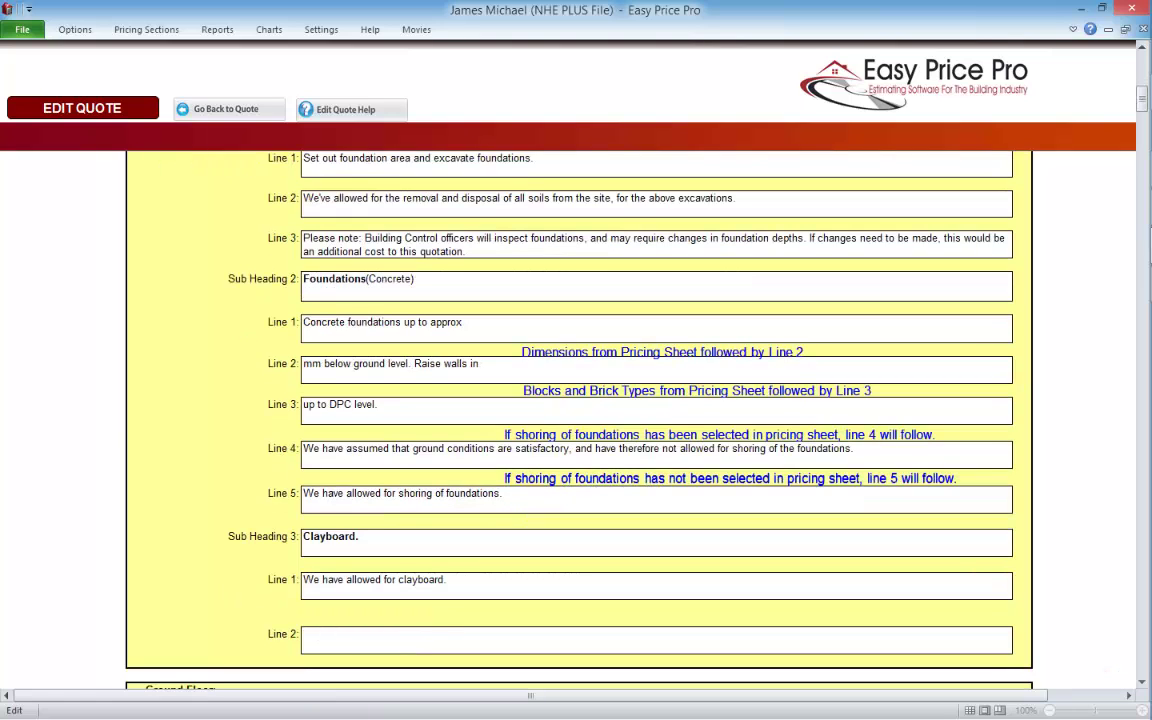
{"action": "scroll", "coordinate": [576, 420], "scroll_direction": "down", "scroll_amount": 2}
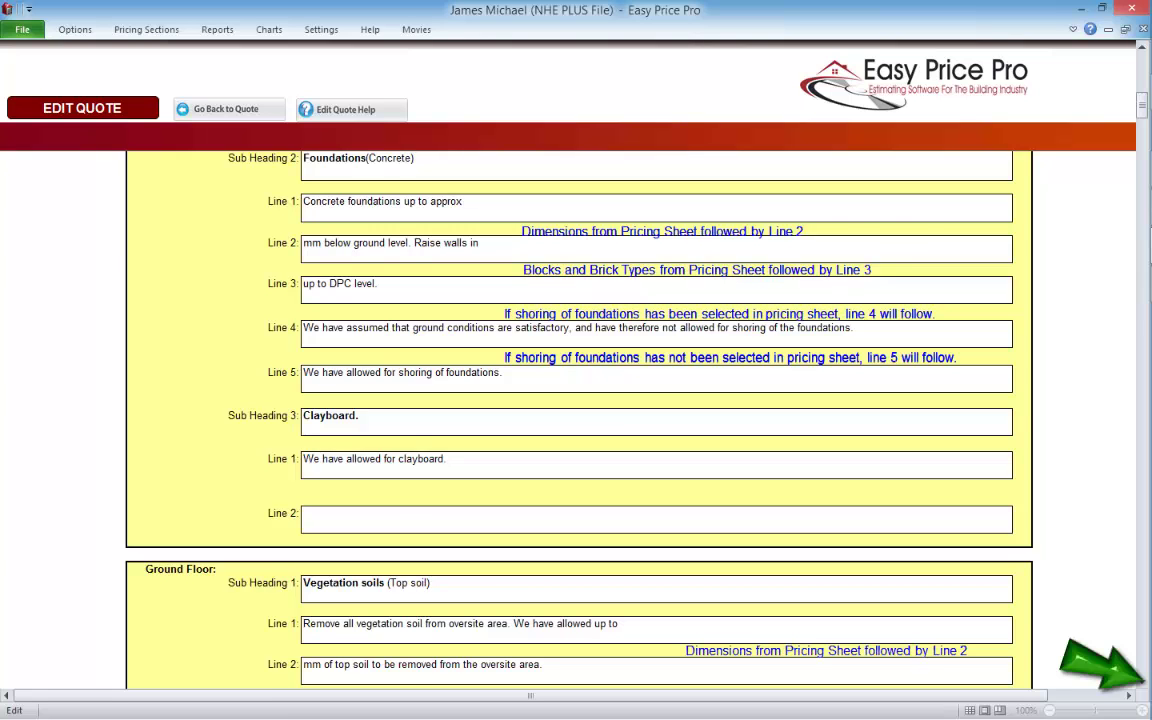
{"action": "scroll", "coordinate": [576, 420], "scroll_direction": "down", "scroll_amount": 3}
{"action": "scroll", "coordinate": [576, 420], "scroll_direction": "down", "scroll_amount": 2}
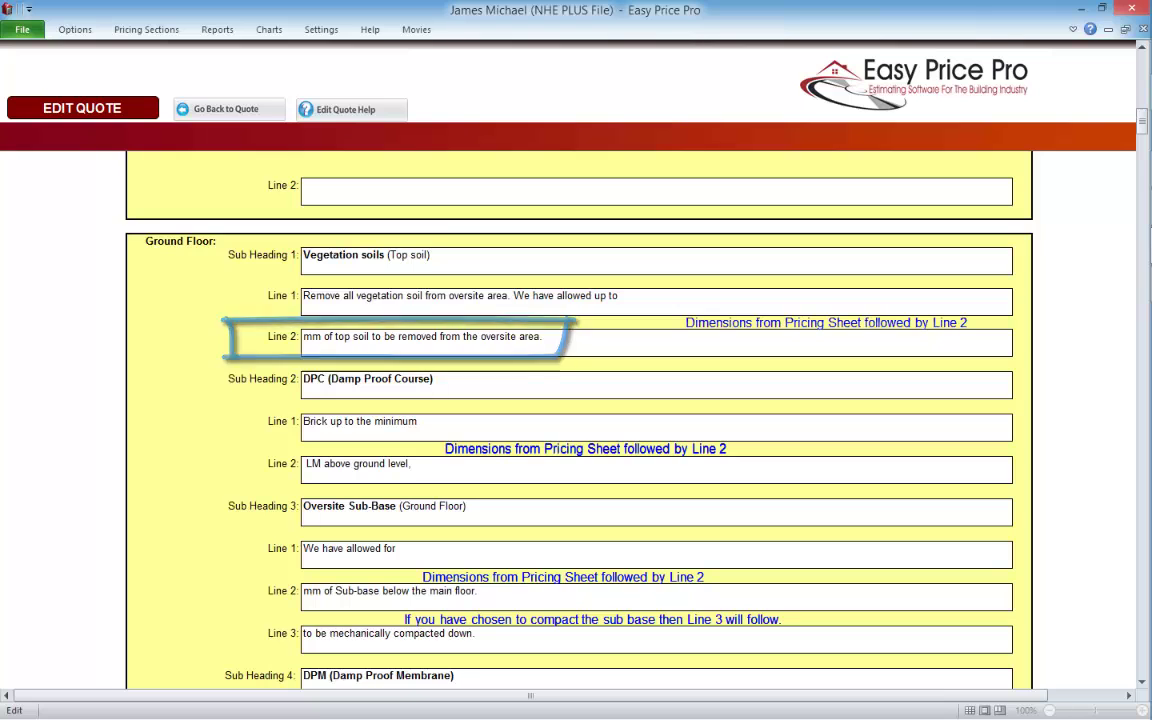
Compare the written quote's ground floor wording with the Ground Floor lines of the editable quote text.
{"action": "left_click", "coordinate": [232, 109]}
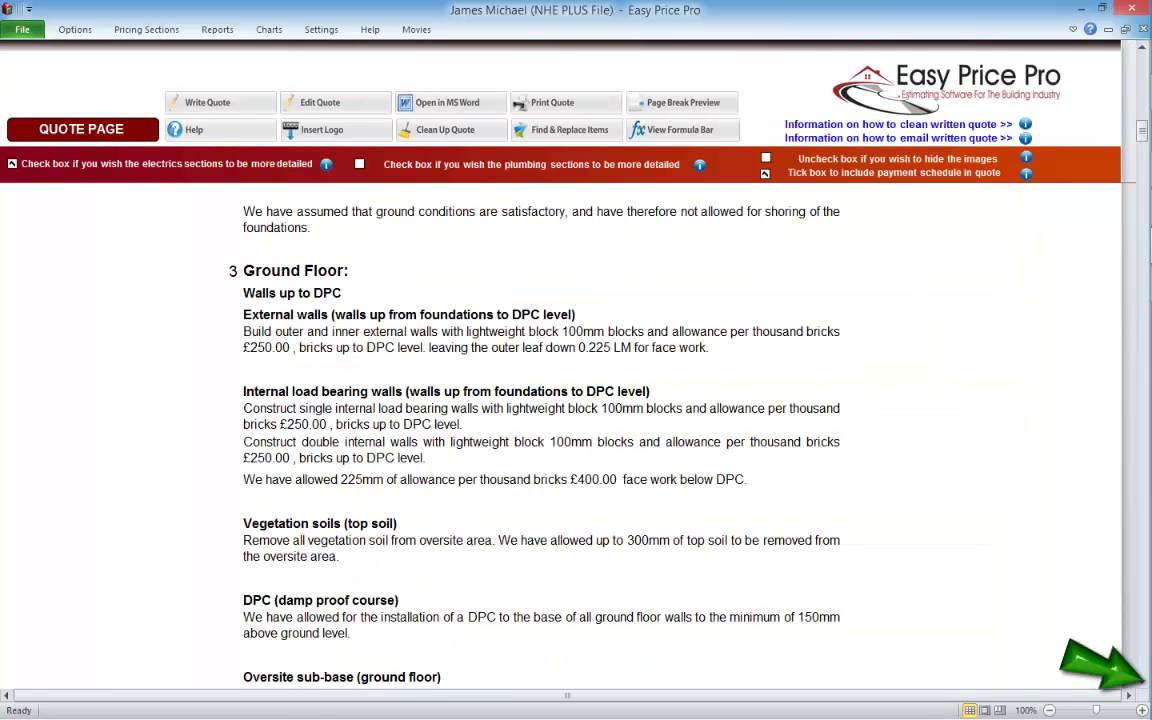
{"action": "scroll", "coordinate": [576, 420], "scroll_direction": "down", "scroll_amount": 5}
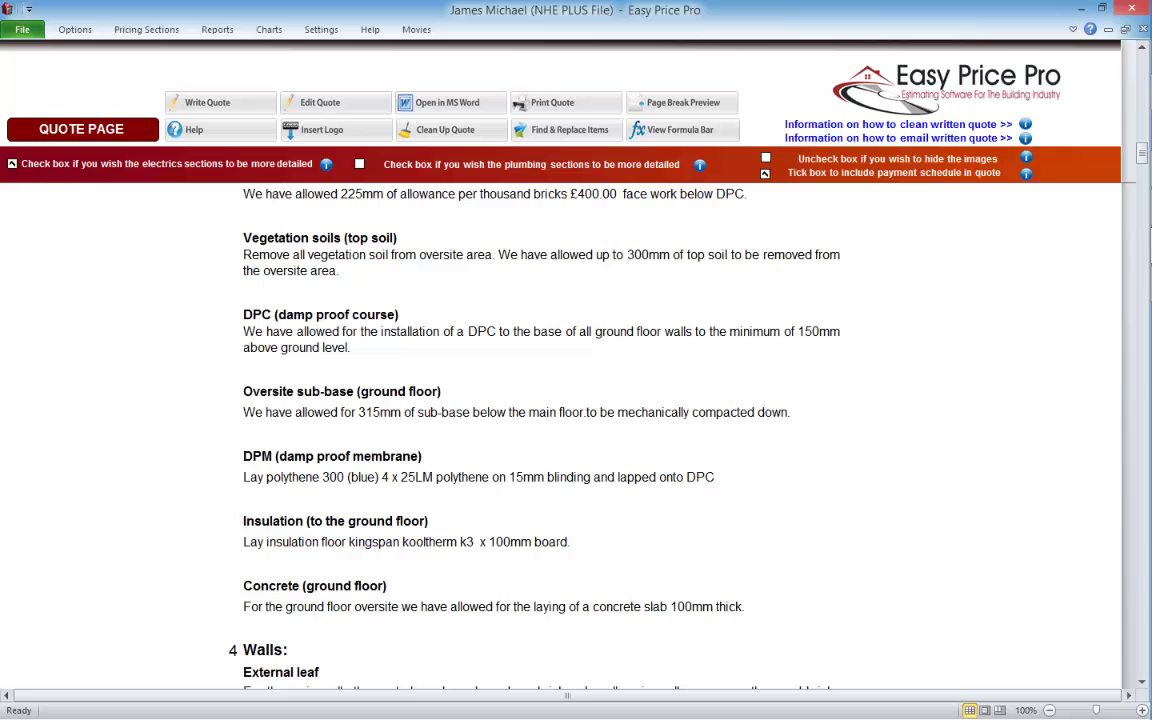
{"action": "left_click", "coordinate": [320, 102]}
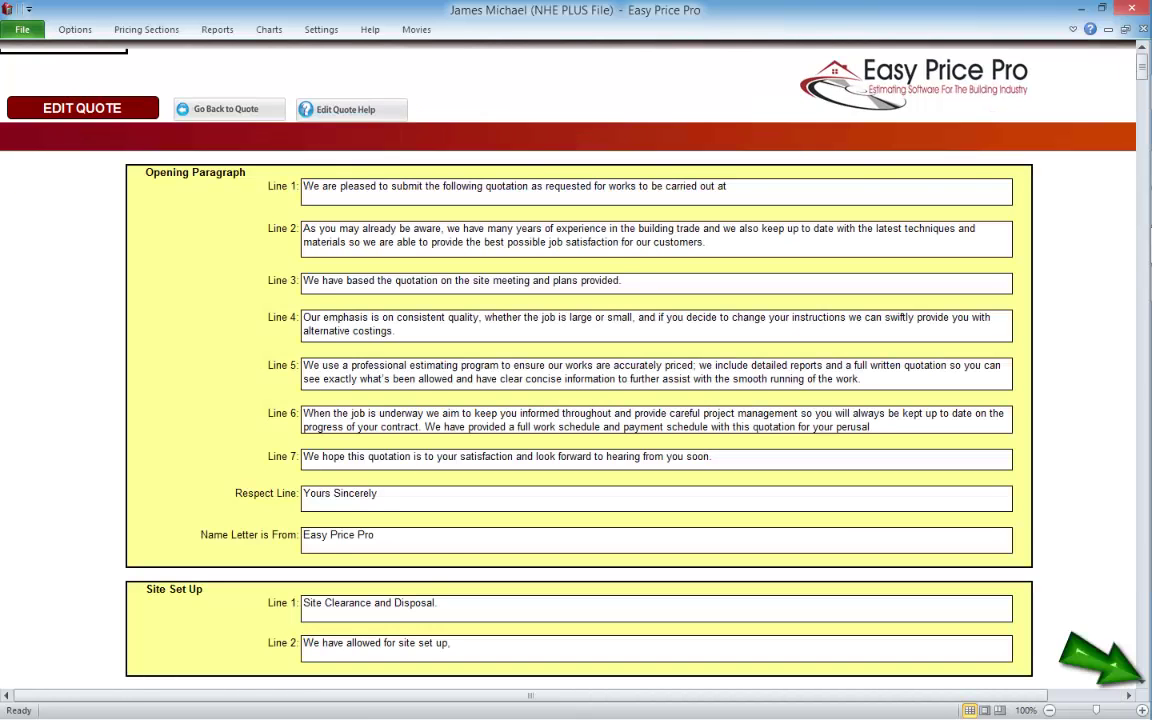
{"action": "scroll", "coordinate": [570, 400], "scroll_direction": "down", "scroll_amount": 15}
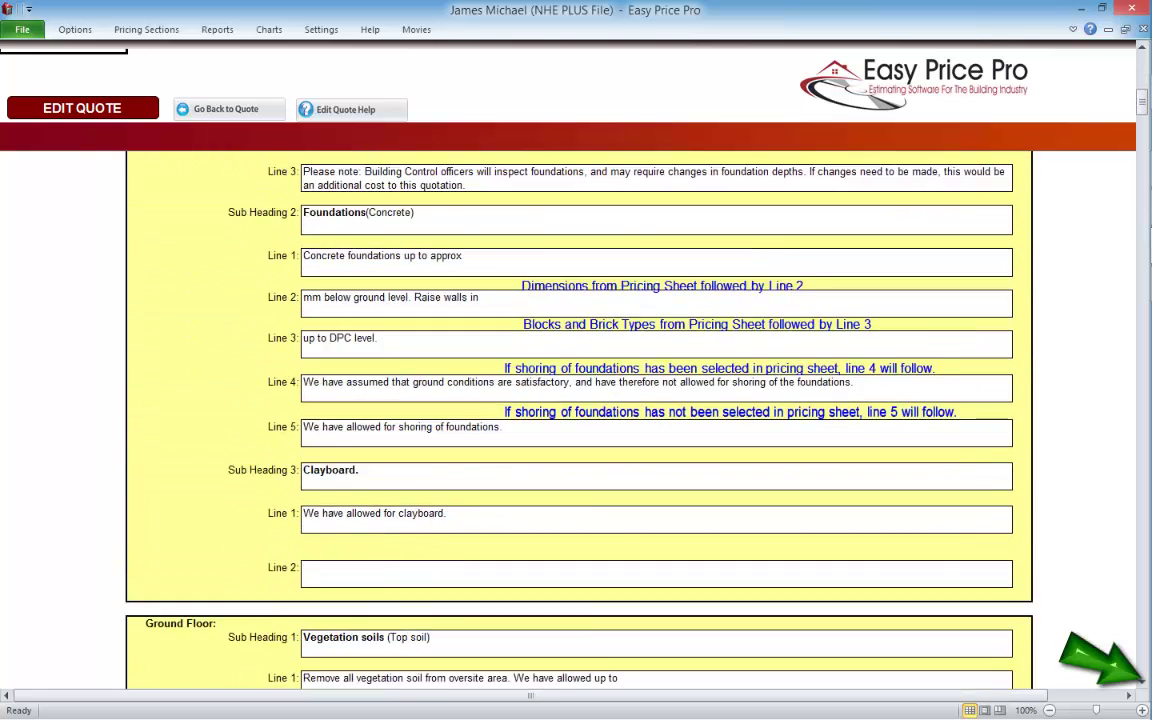
{"action": "scroll", "coordinate": [570, 400], "scroll_direction": "down", "scroll_amount": 4}
{"action": "scroll", "coordinate": [570, 400], "scroll_direction": "down", "scroll_amount": 1}
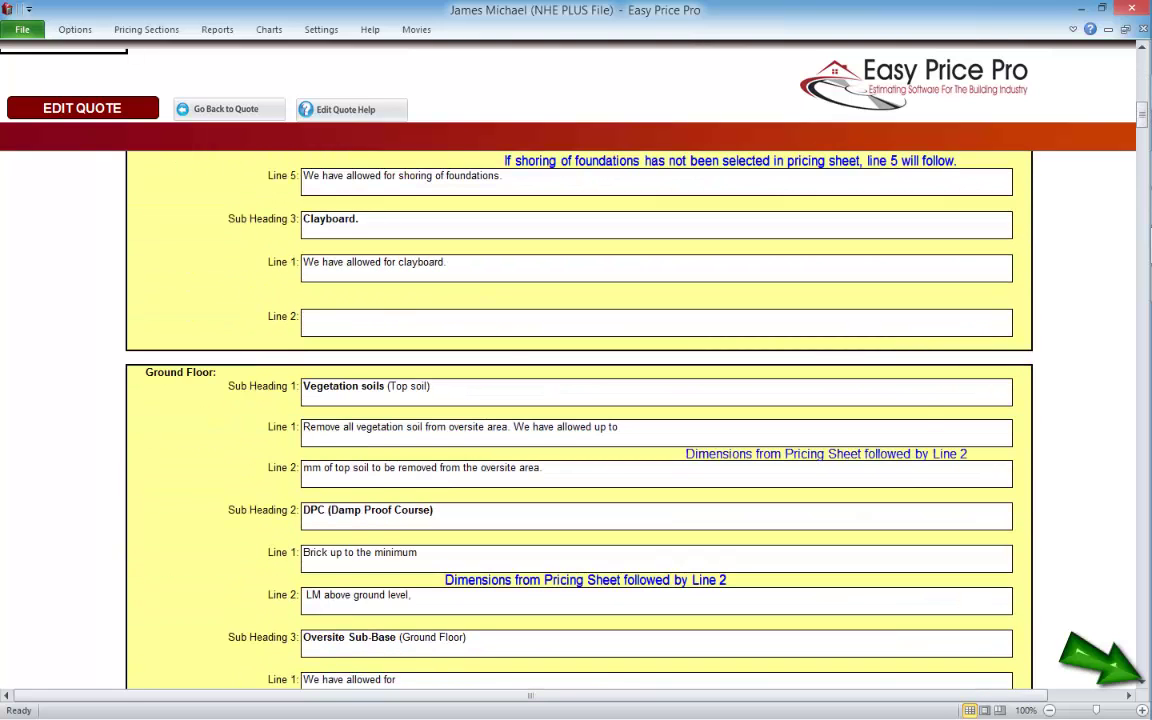
{"action": "scroll", "coordinate": [570, 400], "scroll_direction": "down", "scroll_amount": 1}
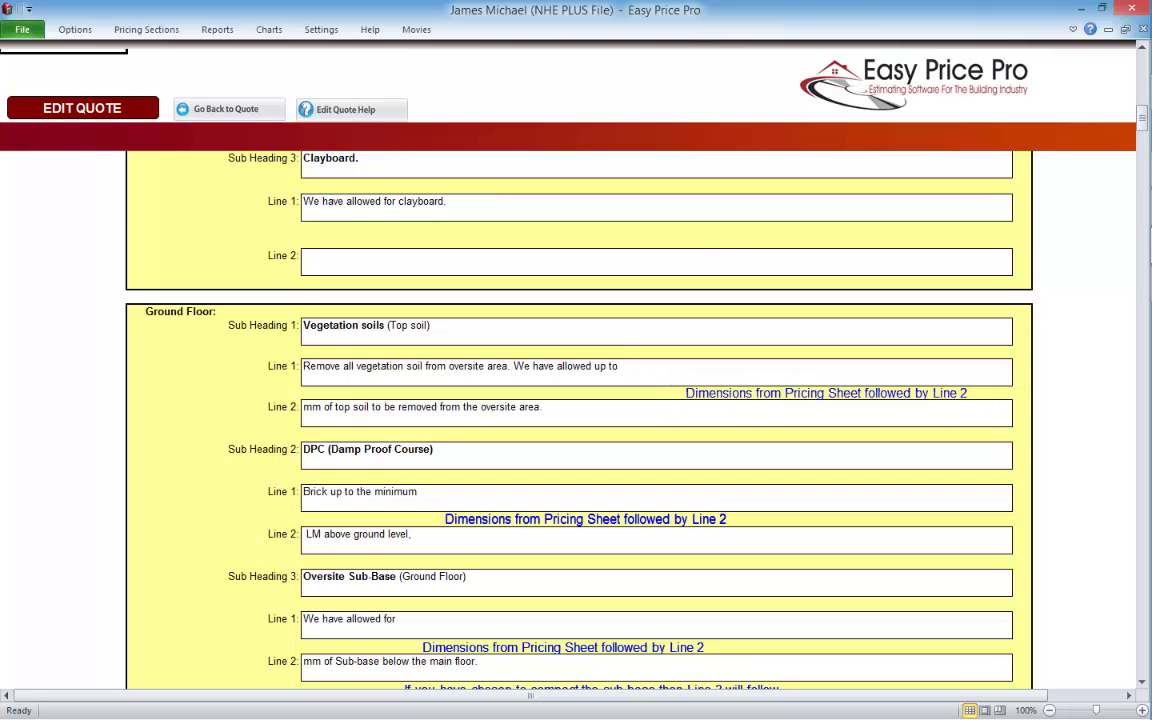
{"action": "scroll", "coordinate": [570, 420], "scroll_direction": "down", "scroll_amount": 1}
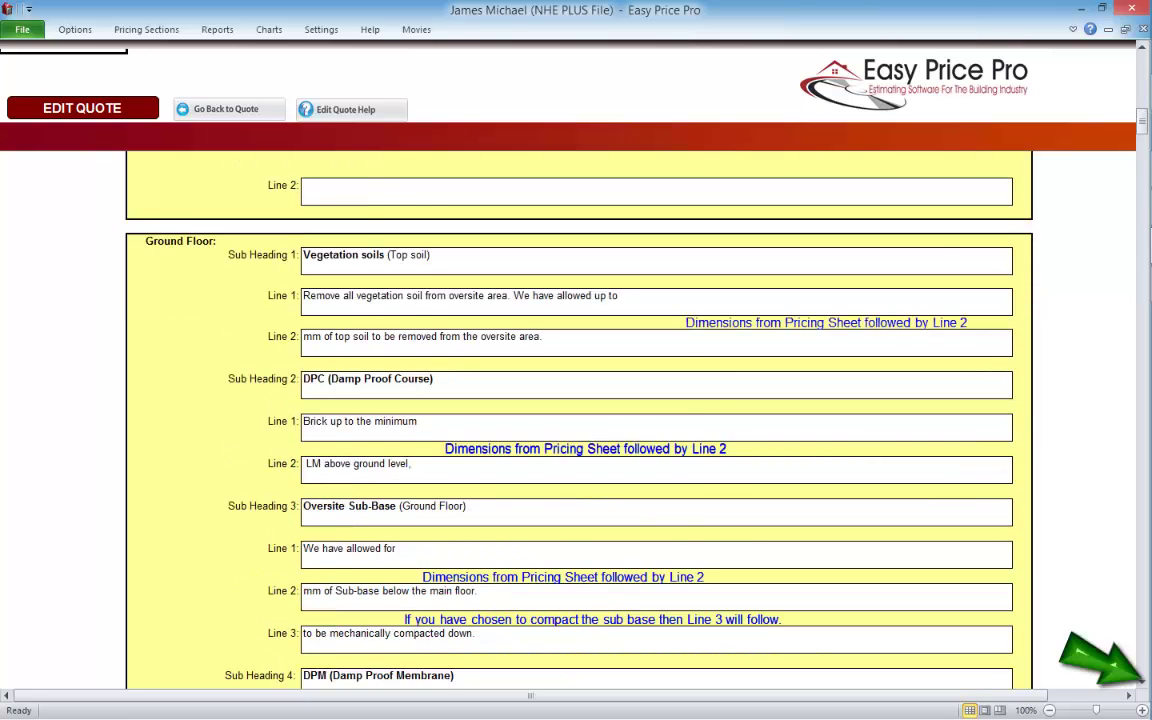
Examine the editable lines from the ground floor sub-base through walls, external doors, roof and guttering.
{"action": "scroll", "coordinate": [570, 420], "scroll_direction": "down", "scroll_amount": 4}
{"action": "scroll", "coordinate": [570, 420], "scroll_direction": "down", "scroll_amount": 1}
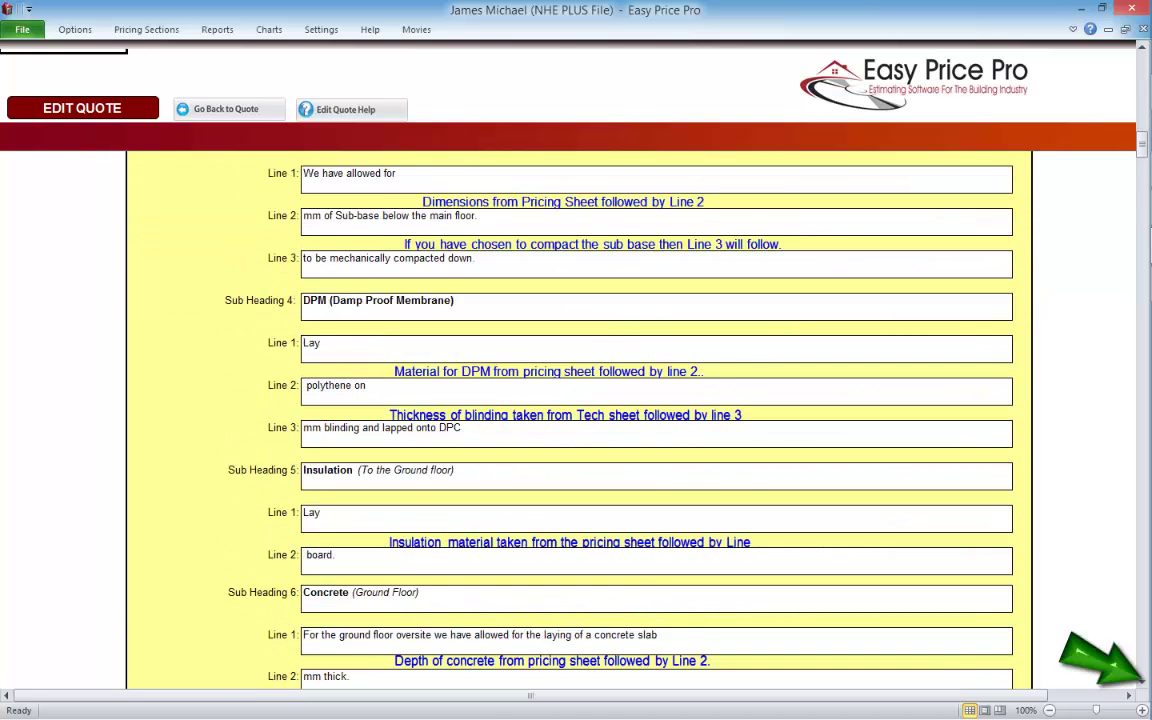
{"action": "scroll", "coordinate": [570, 420], "scroll_direction": "down", "scroll_amount": 1}
{"action": "scroll", "coordinate": [570, 420], "scroll_direction": "down", "scroll_amount": 2}
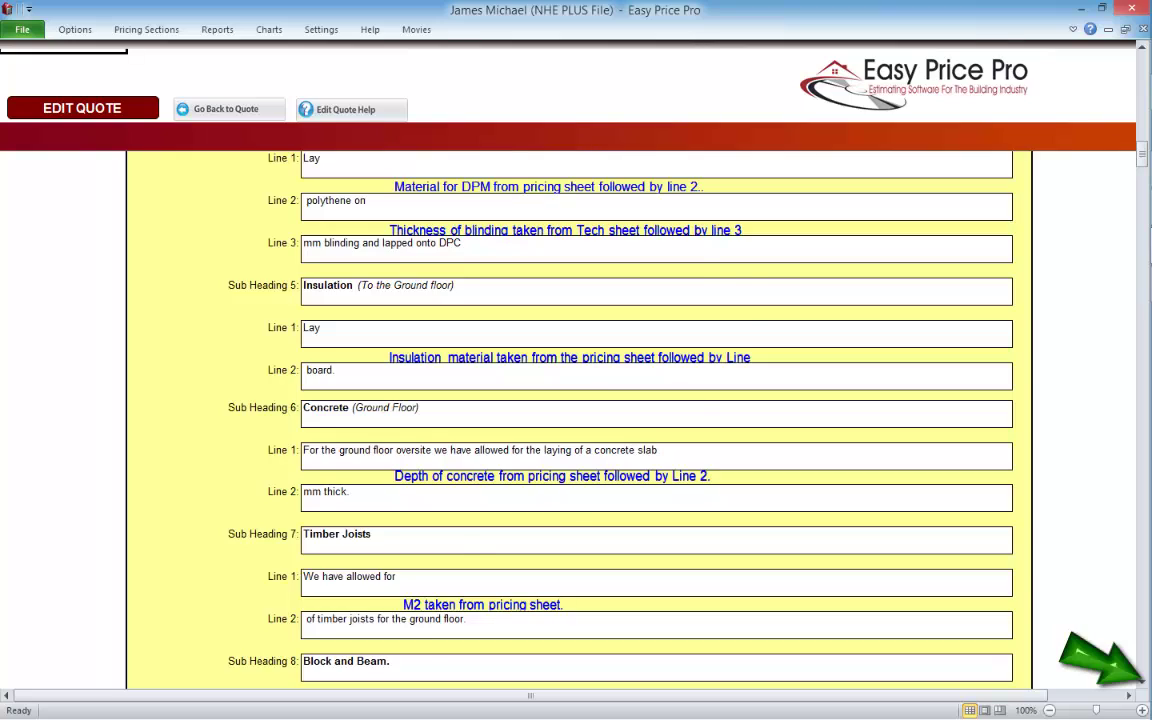
{"action": "scroll", "coordinate": [570, 420], "scroll_direction": "down", "scroll_amount": 2}
{"action": "scroll", "coordinate": [570, 420], "scroll_direction": "down", "scroll_amount": 19}
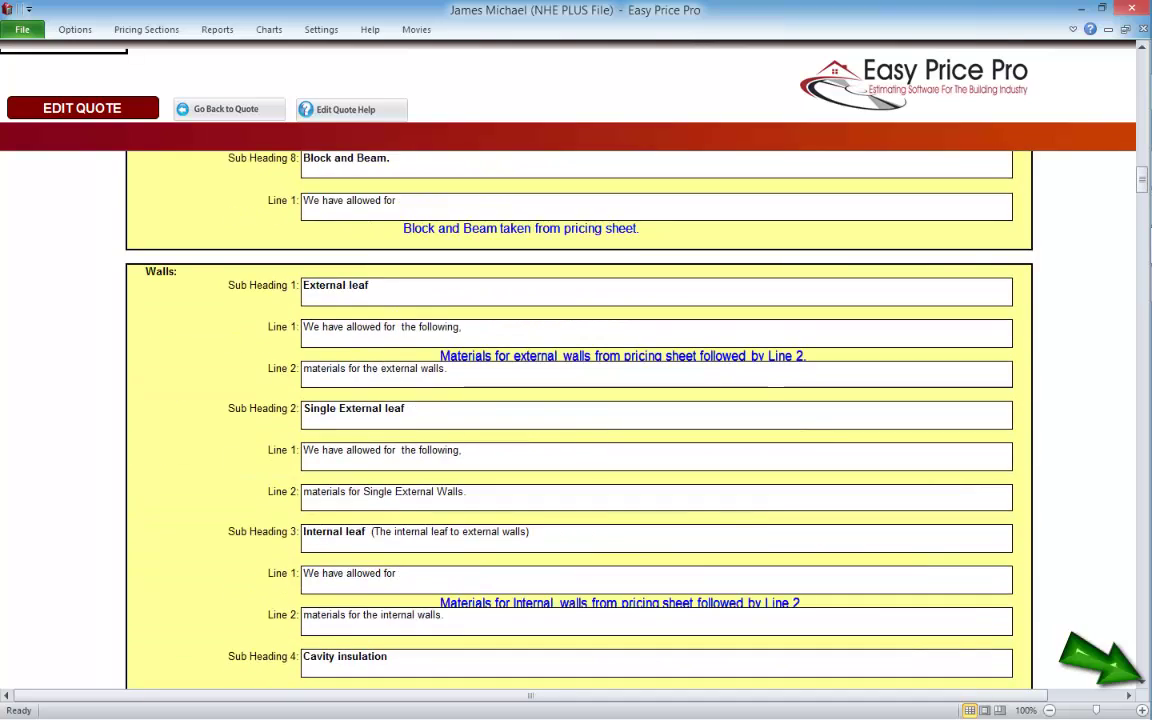
{"action": "scroll", "coordinate": [570, 420], "scroll_direction": "down", "scroll_amount": 15}
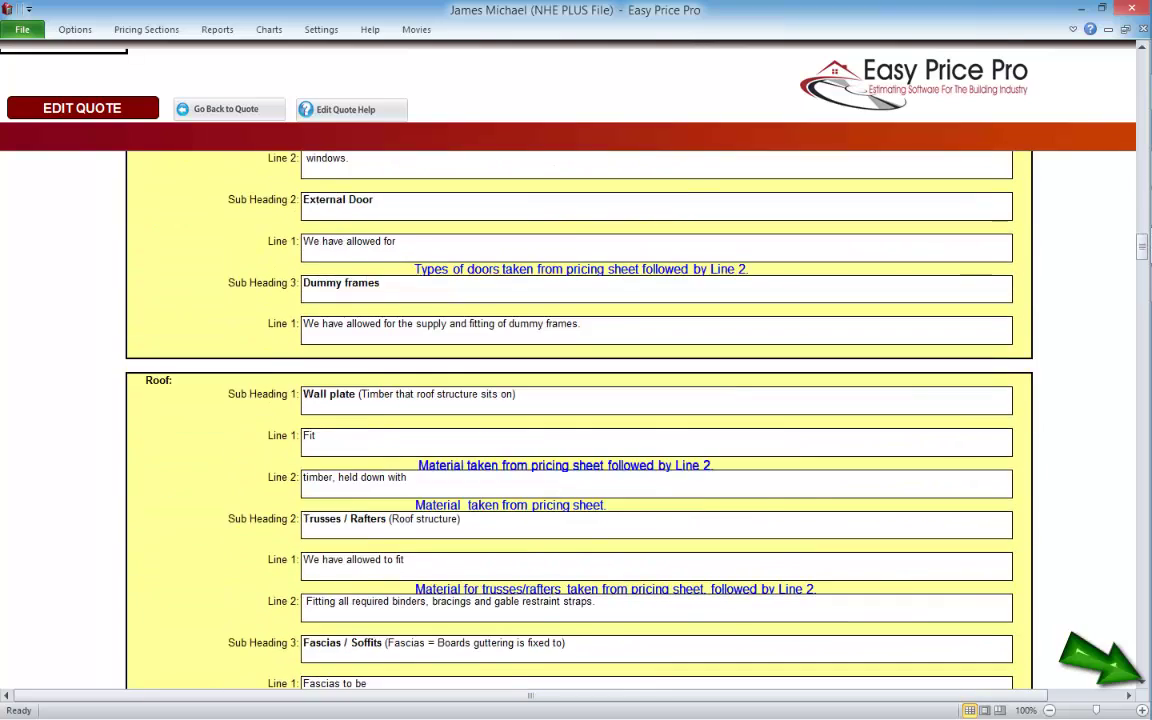
{"action": "scroll", "coordinate": [570, 420], "scroll_direction": "down", "scroll_amount": 10}
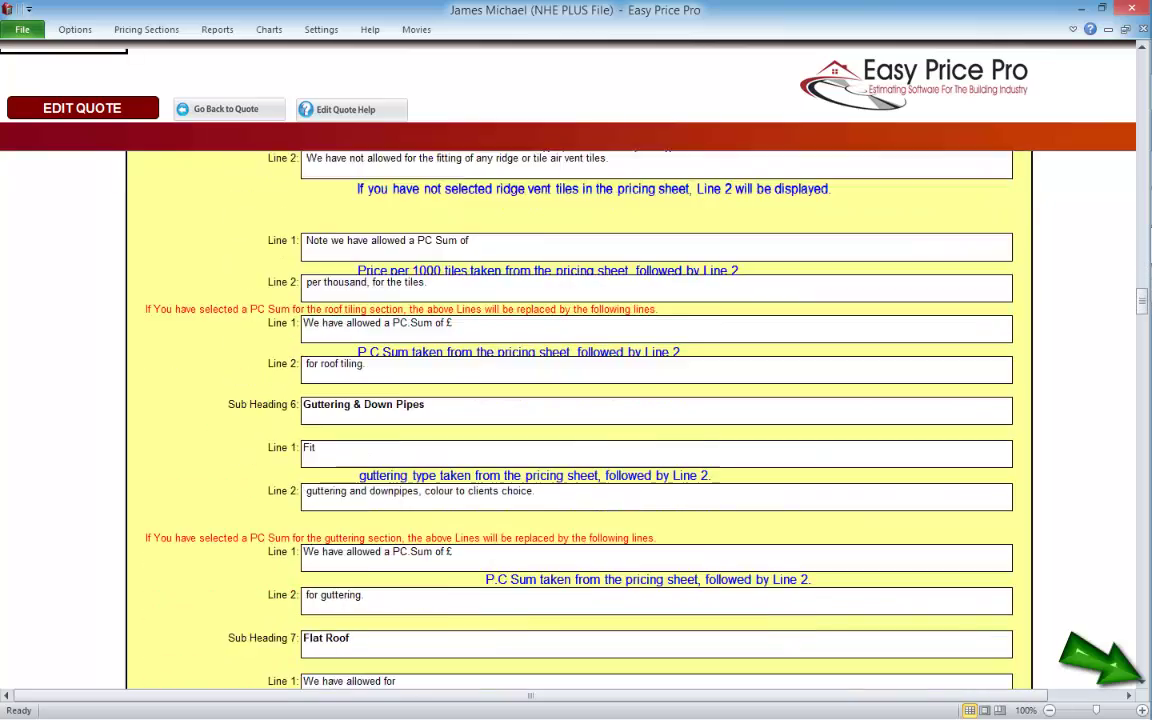
Examine the editable quote lines from guttering and flat roof through plastering, skirting, alterations, kitchen and electrics.
{"action": "scroll", "coordinate": [570, 420], "scroll_direction": "down", "scroll_amount": 5}
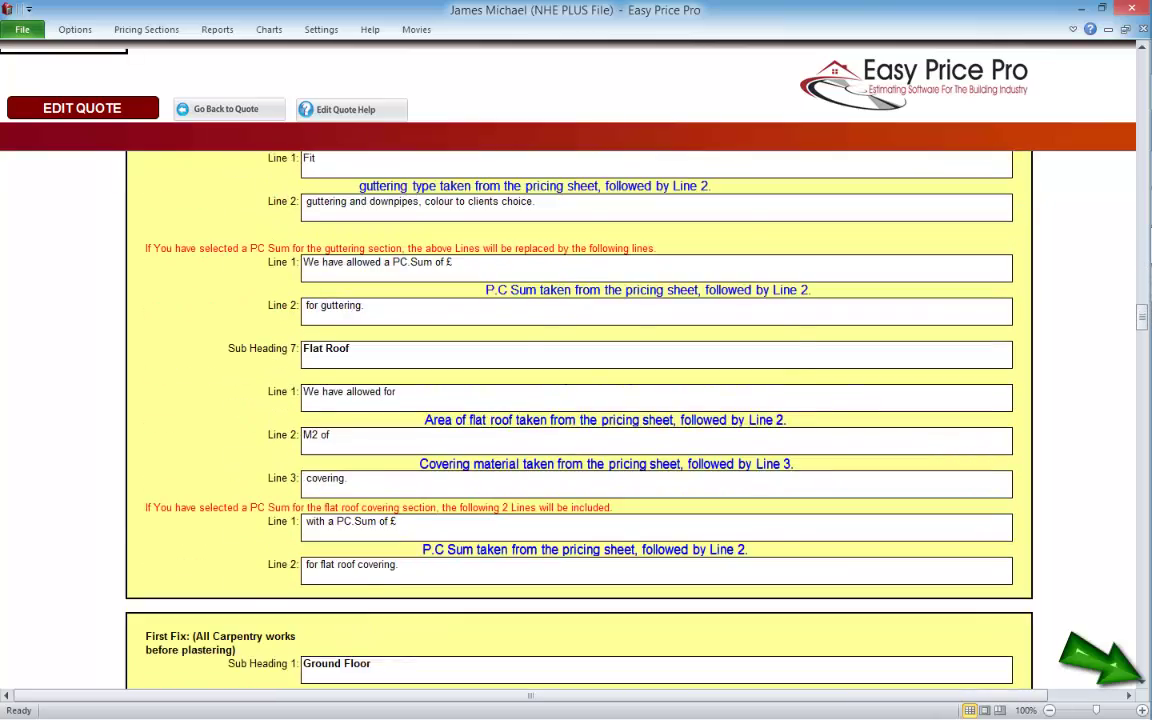
{"action": "scroll", "coordinate": [570, 420], "scroll_direction": "down", "scroll_amount": 20}
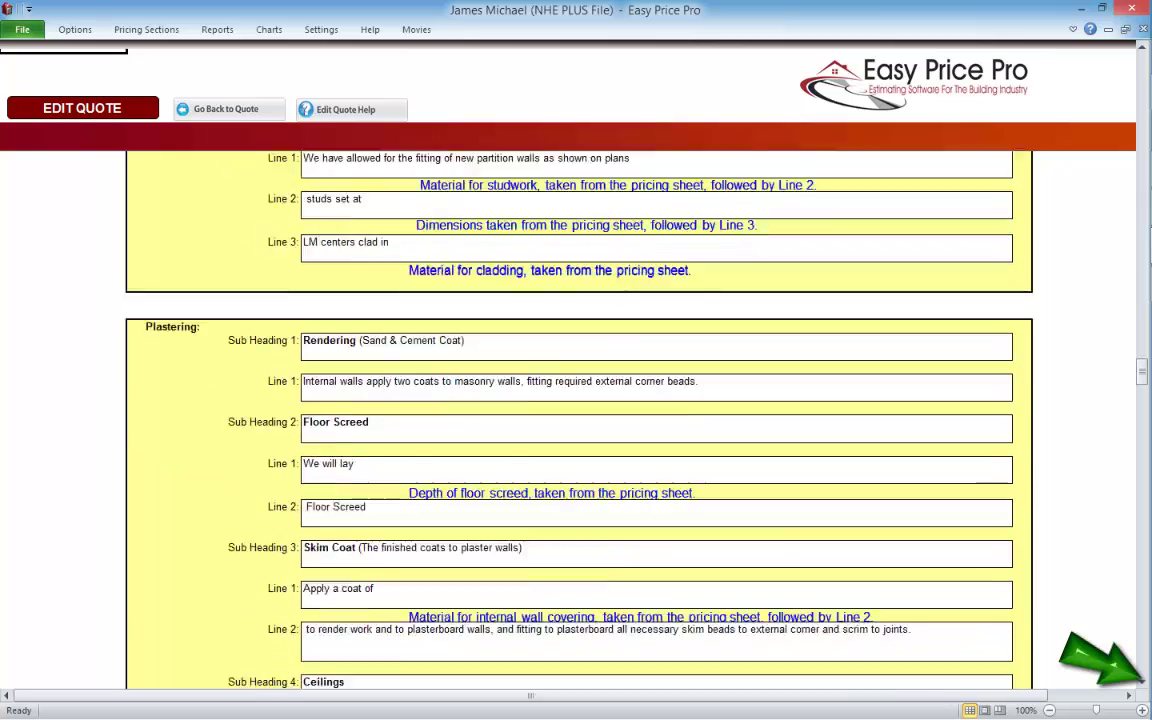
{"action": "scroll", "coordinate": [570, 420], "scroll_direction": "down", "scroll_amount": 20}
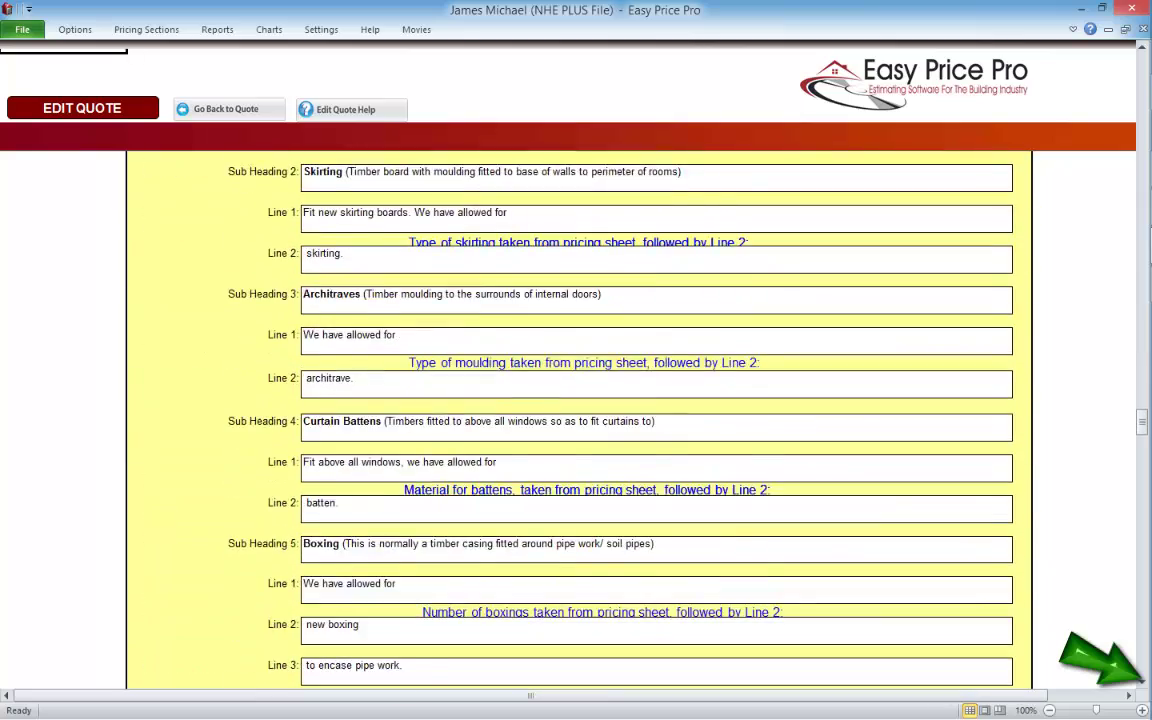
{"action": "scroll", "coordinate": [570, 420], "scroll_direction": "down", "scroll_amount": 18}
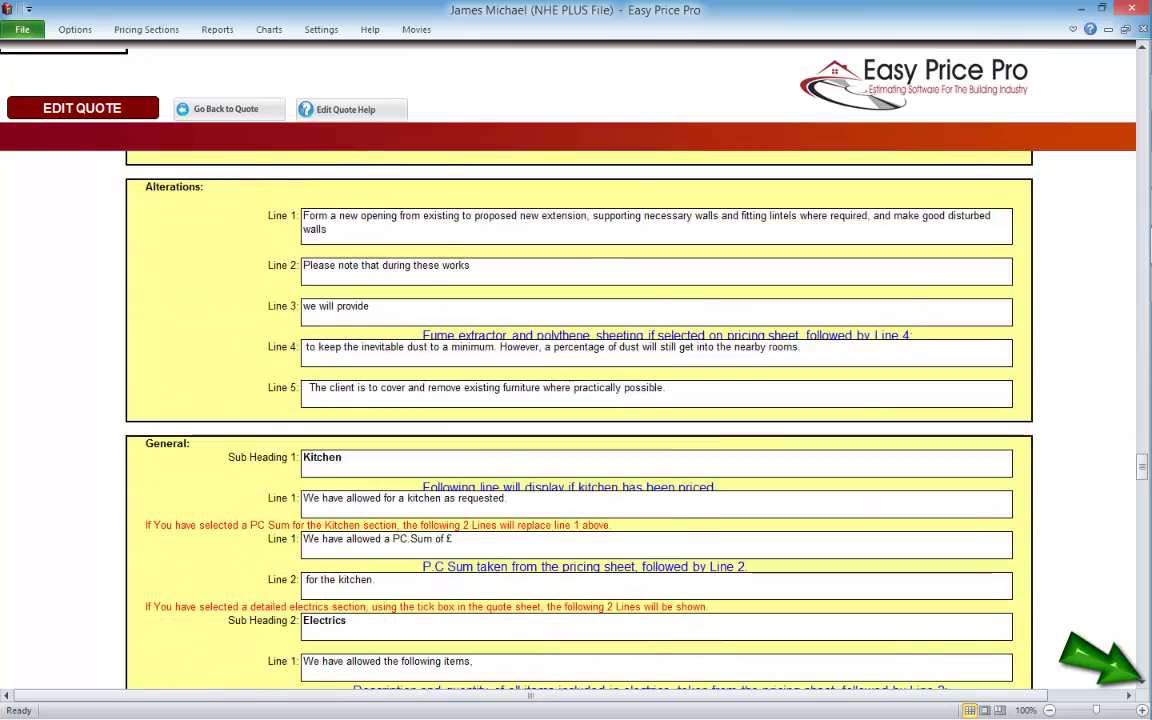
{"action": "scroll", "coordinate": [570, 420], "scroll_direction": "down", "scroll_amount": 1}
{"action": "scroll", "coordinate": [570, 420], "scroll_direction": "down", "scroll_amount": 2}
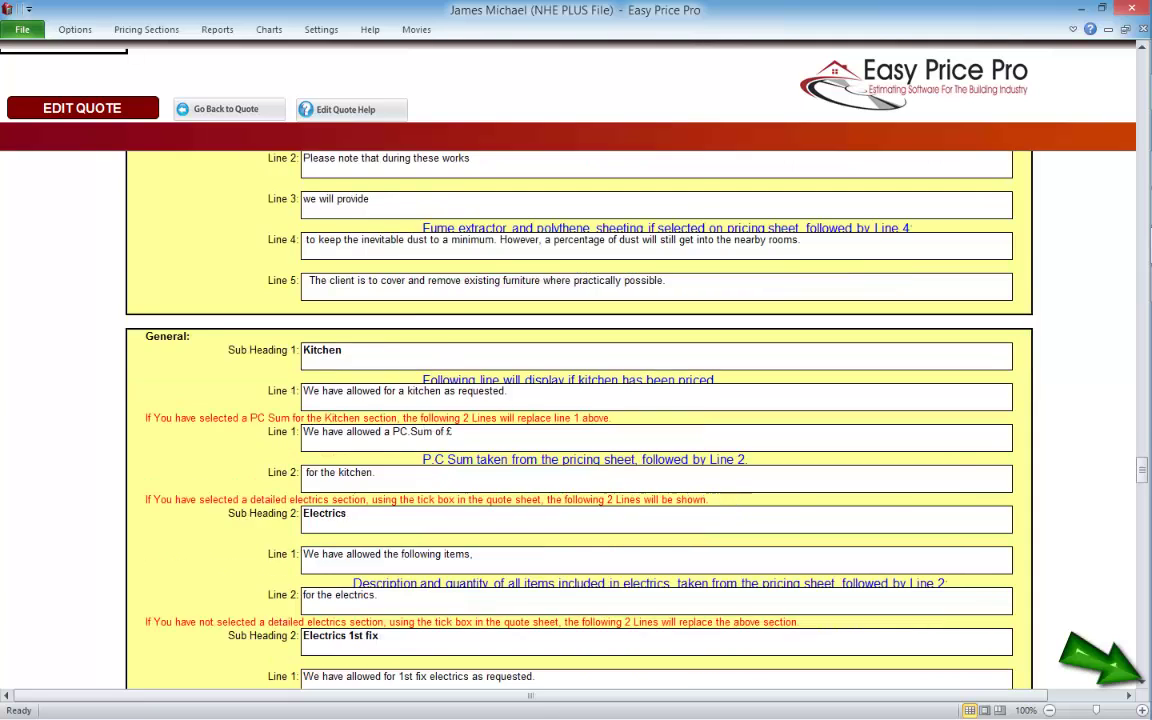
{"action": "scroll", "coordinate": [570, 420], "scroll_direction": "down", "scroll_amount": 2}
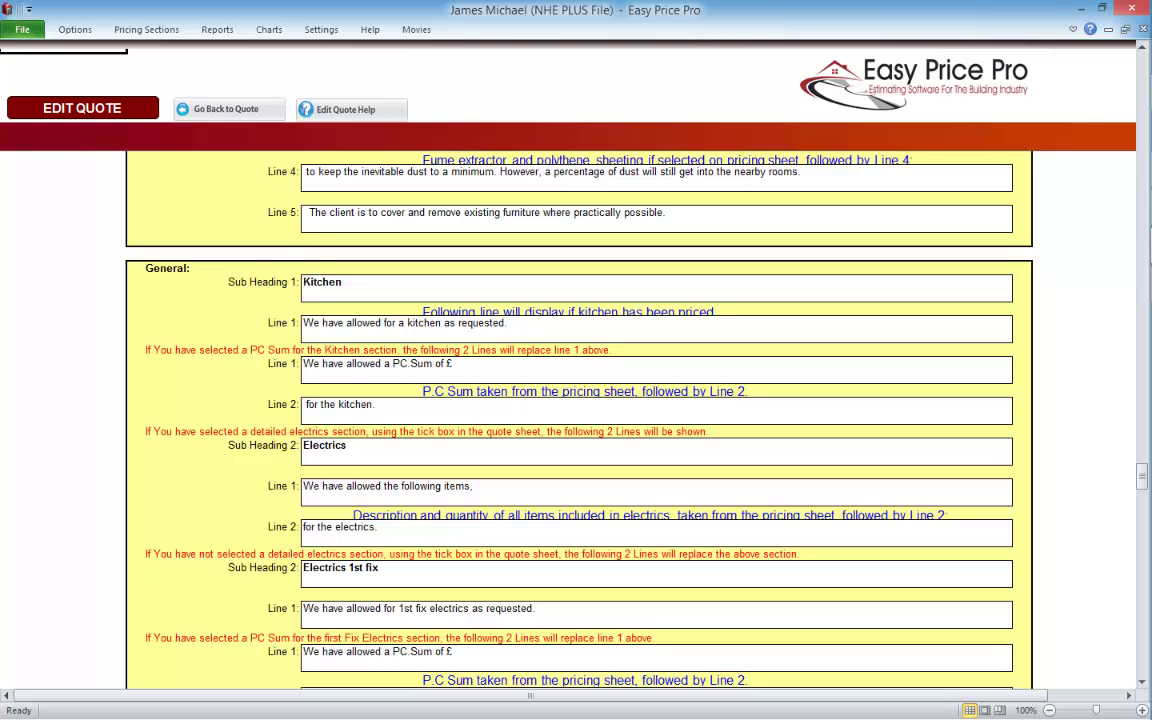
{"action": "scroll", "coordinate": [580, 400], "scroll_direction": "down", "scroll_amount": 15}
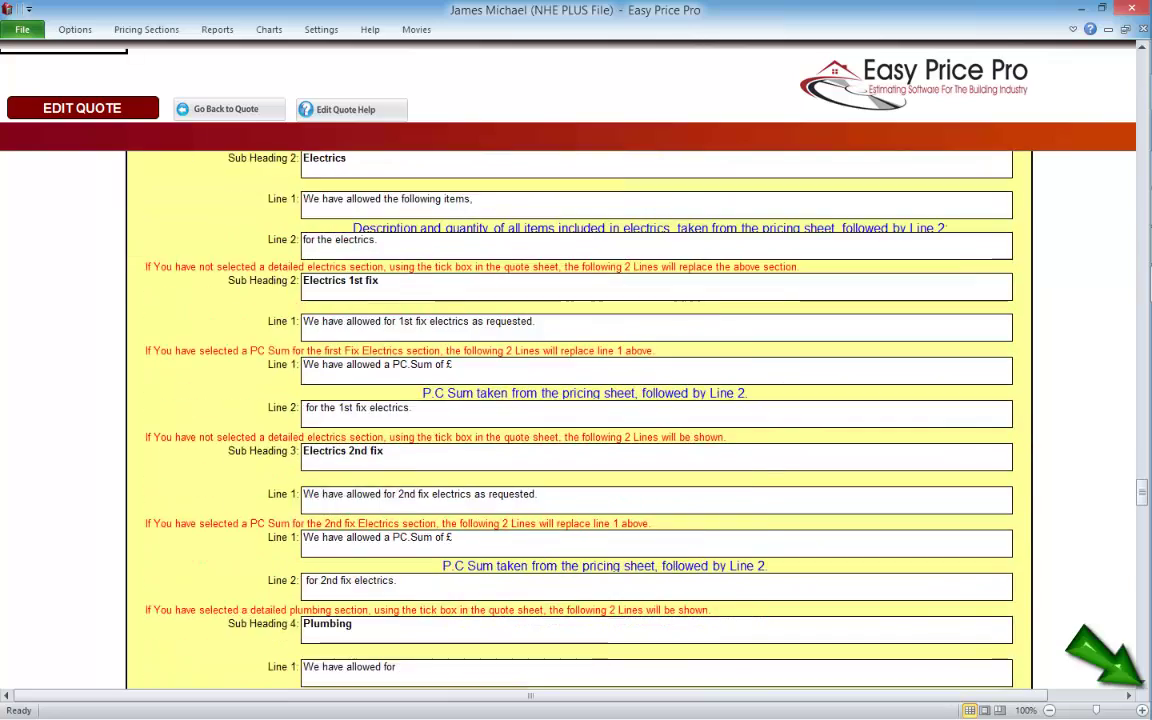
Read the note on the first Other PC.Sums description and examine the closing sections down to the Decline Slip.
{"action": "scroll", "coordinate": [580, 420], "scroll_direction": "down", "scroll_amount": 20}
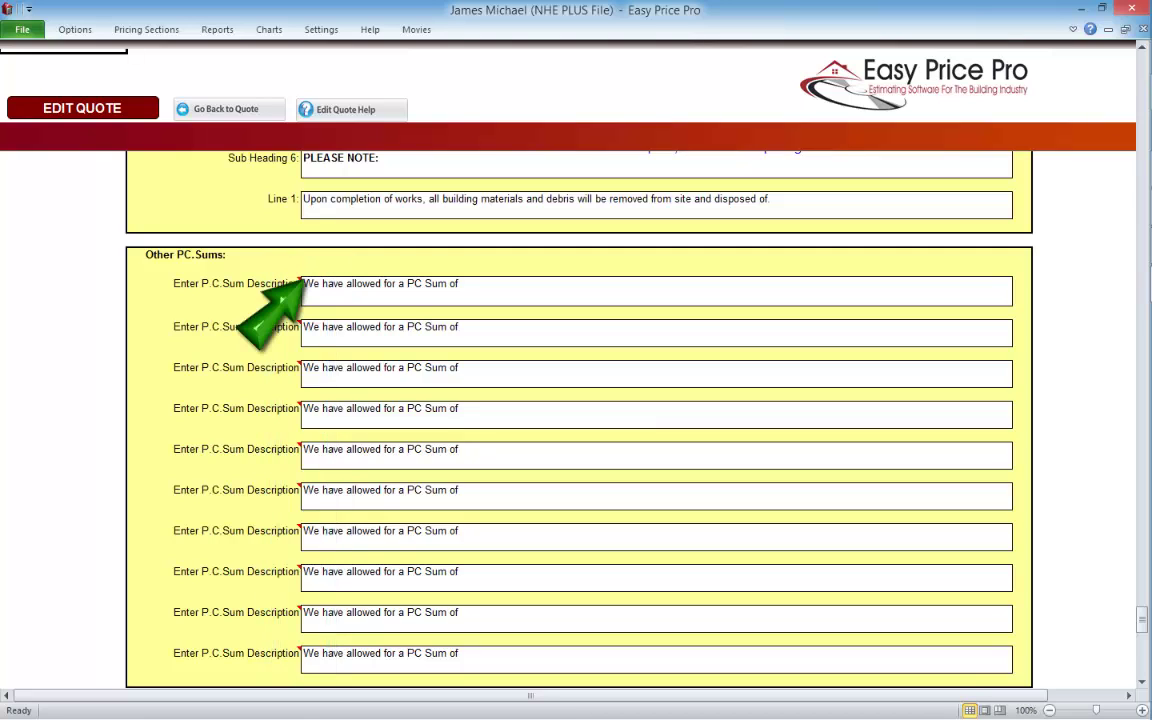
{"action": "mouse_move", "coordinate": [302, 280]}
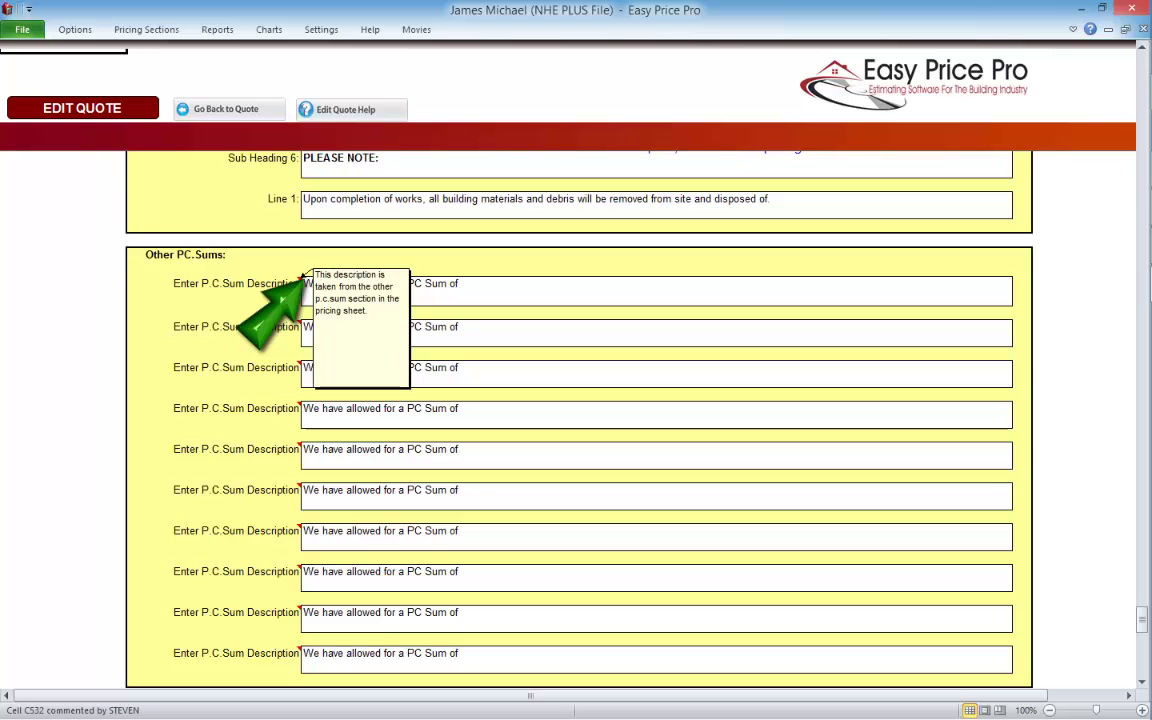
{"action": "scroll", "coordinate": [578, 420], "scroll_direction": "down", "scroll_amount": 10}
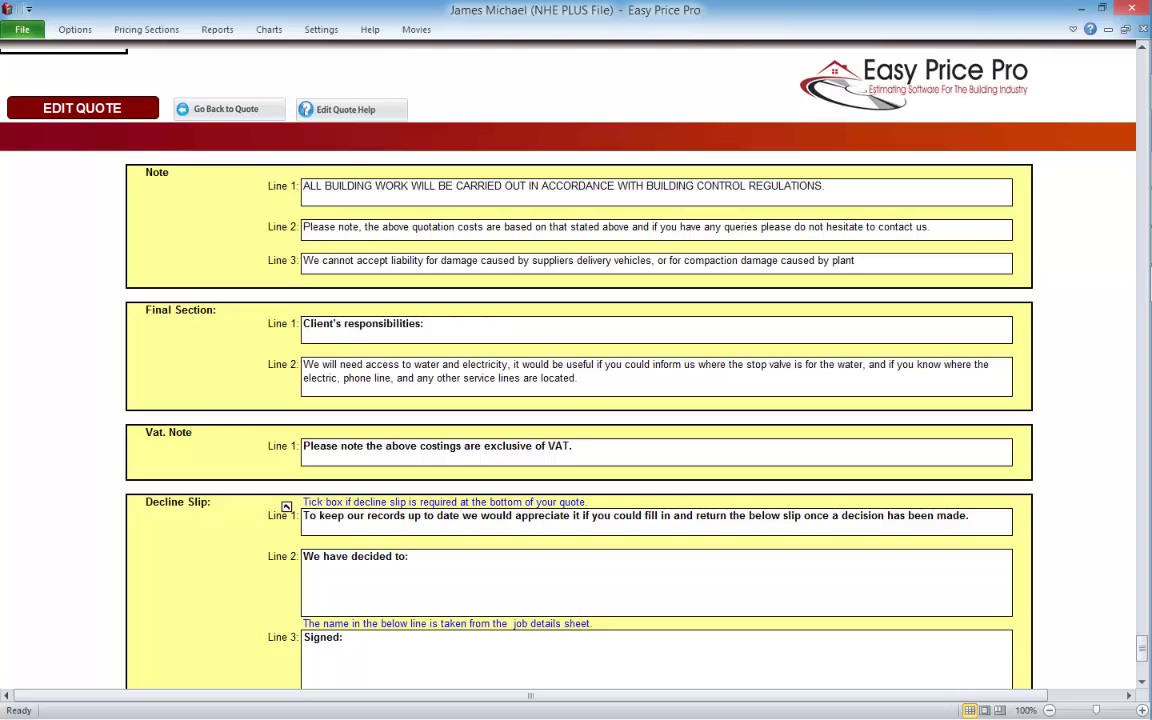
Return to the written quote without rewriting it, and review the items that Cleanup Quote removes.
{"action": "left_click", "coordinate": [218, 109]}
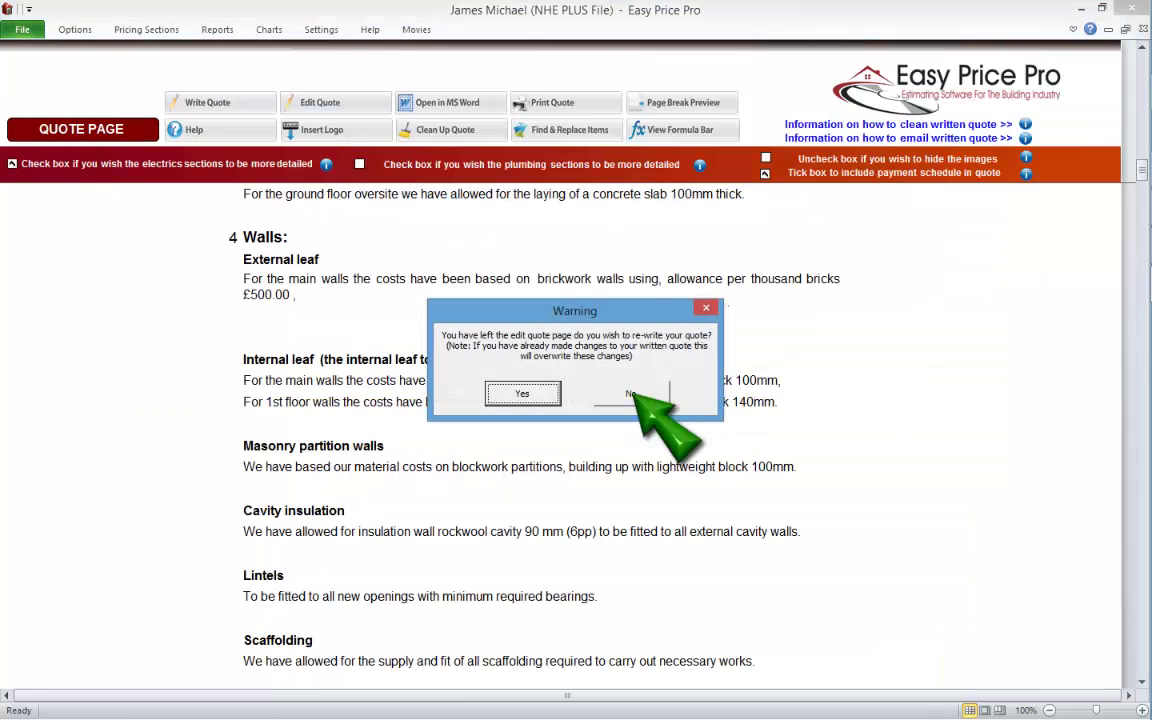
{"action": "left_click", "coordinate": [632, 394]}
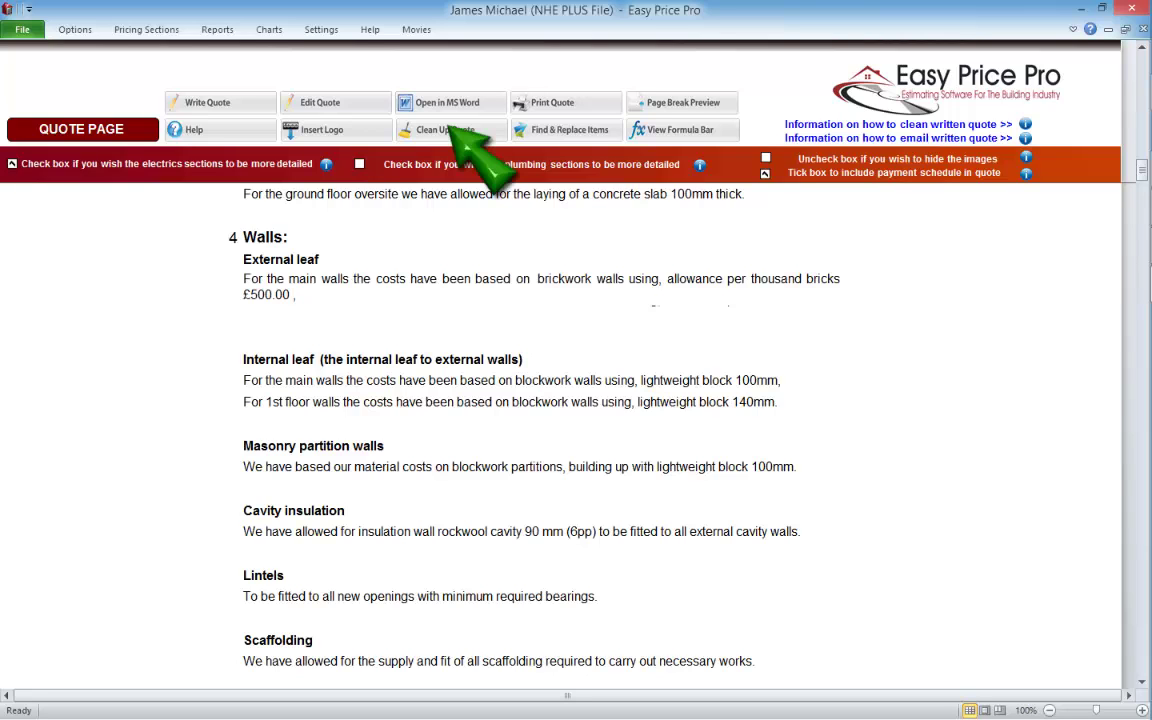
{"action": "left_click", "coordinate": [449, 129]}
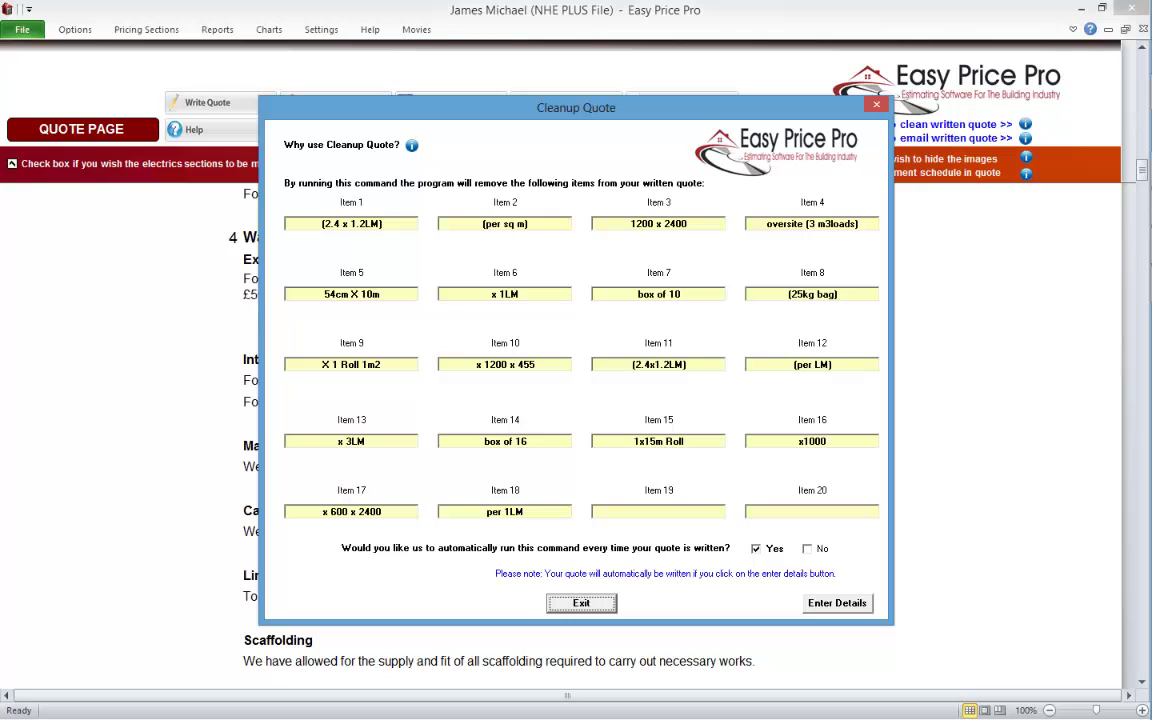
{"action": "left_click", "coordinate": [581, 603]}
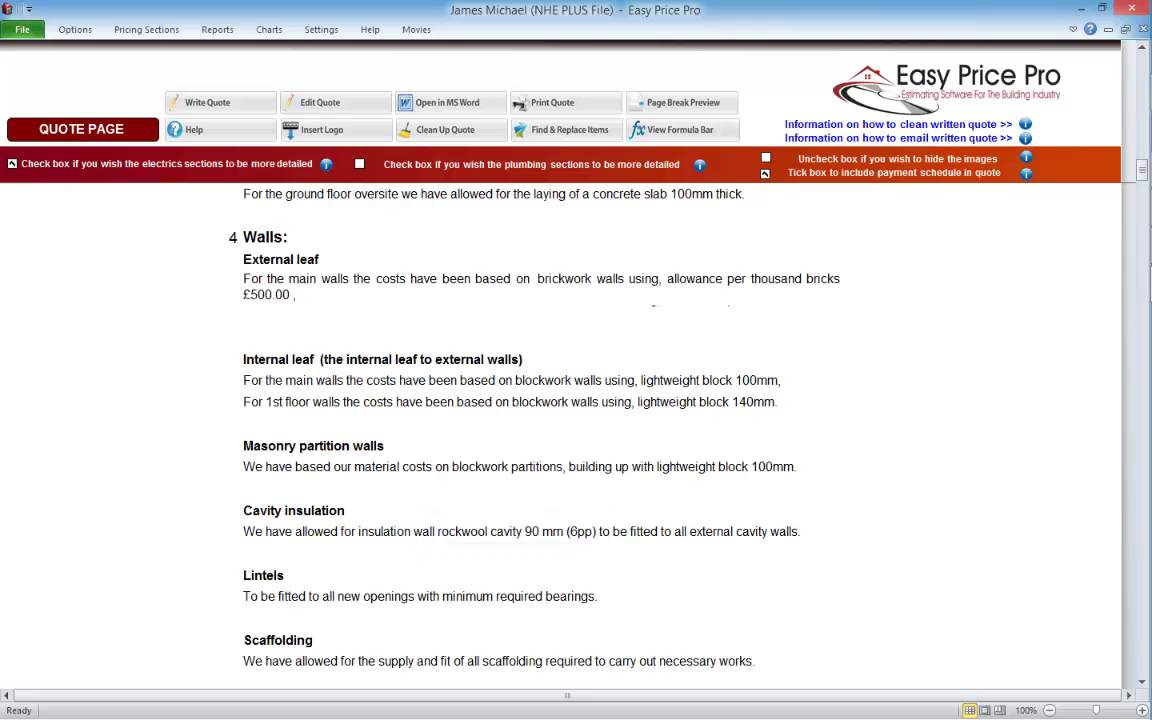
Add "90 mm (6pp)" as Item 19 of the Cleanup Quote removal items and rewrite the quote with it.
{"action": "left_click", "coordinate": [445, 129]}
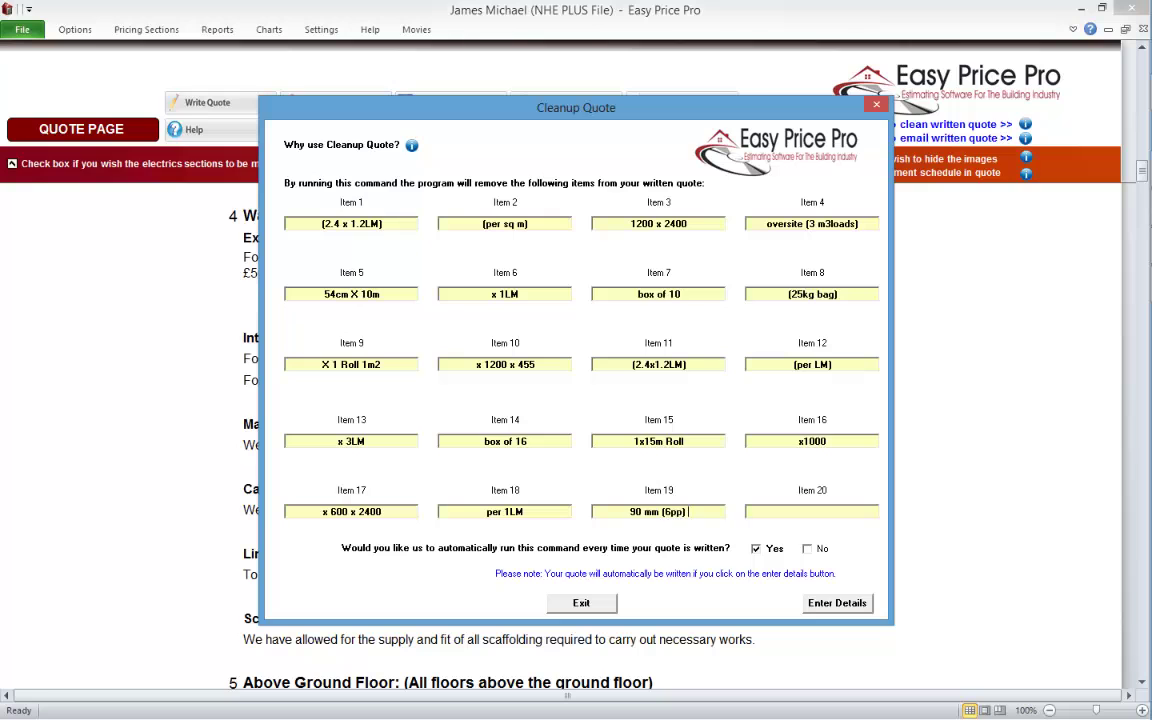
{"action": "type", "text": "90 mm (6pp)"}
{"action": "left_click", "coordinate": [836, 603]}
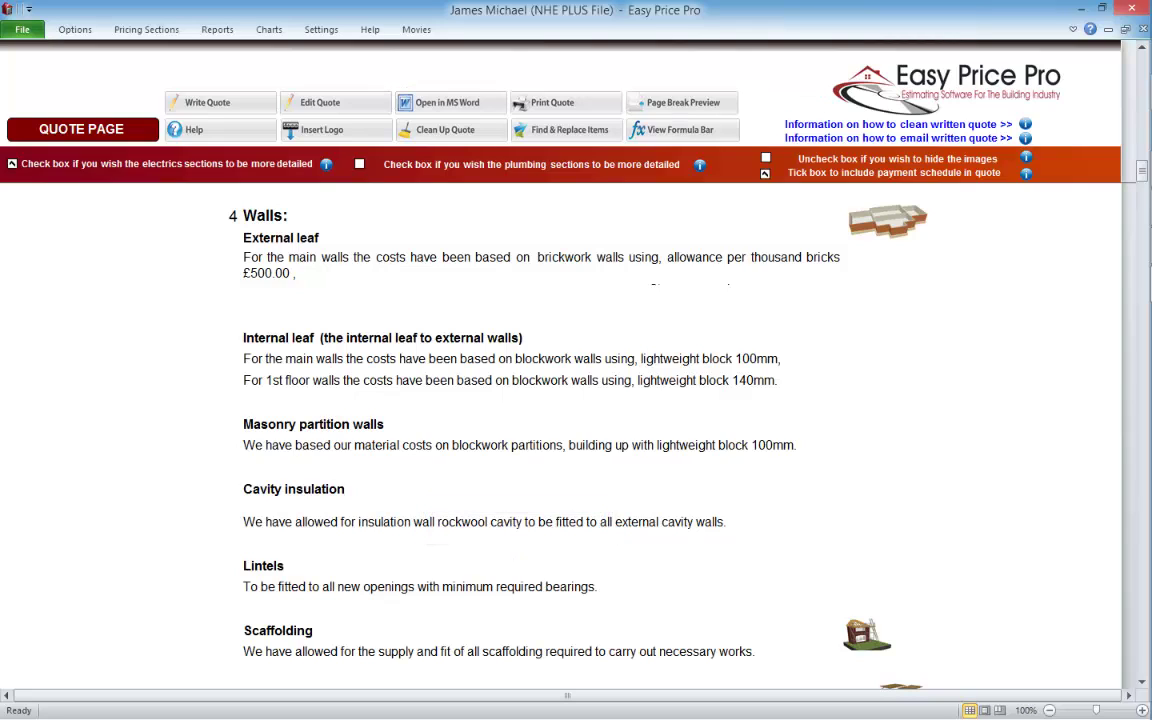
Read the explanation of why to use Cleanup Quote and untick Yes for running it automatically whenever the quote is written.
{"action": "left_click", "coordinate": [445, 129]}
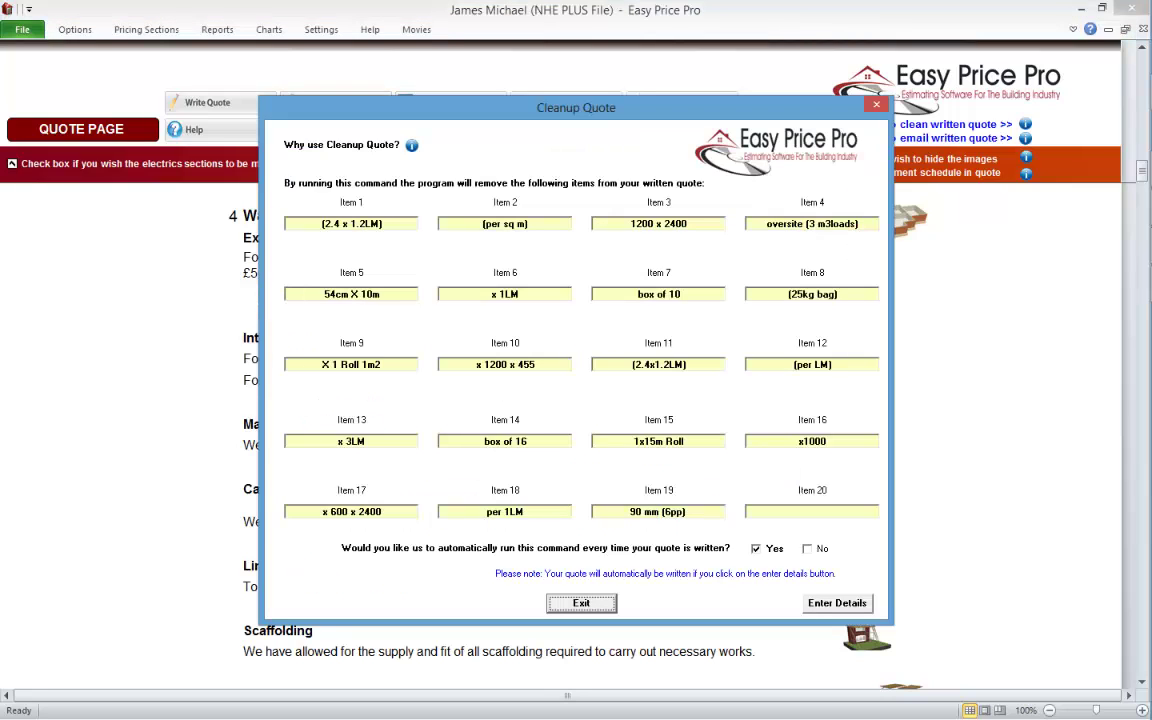
{"action": "left_click", "coordinate": [411, 145]}
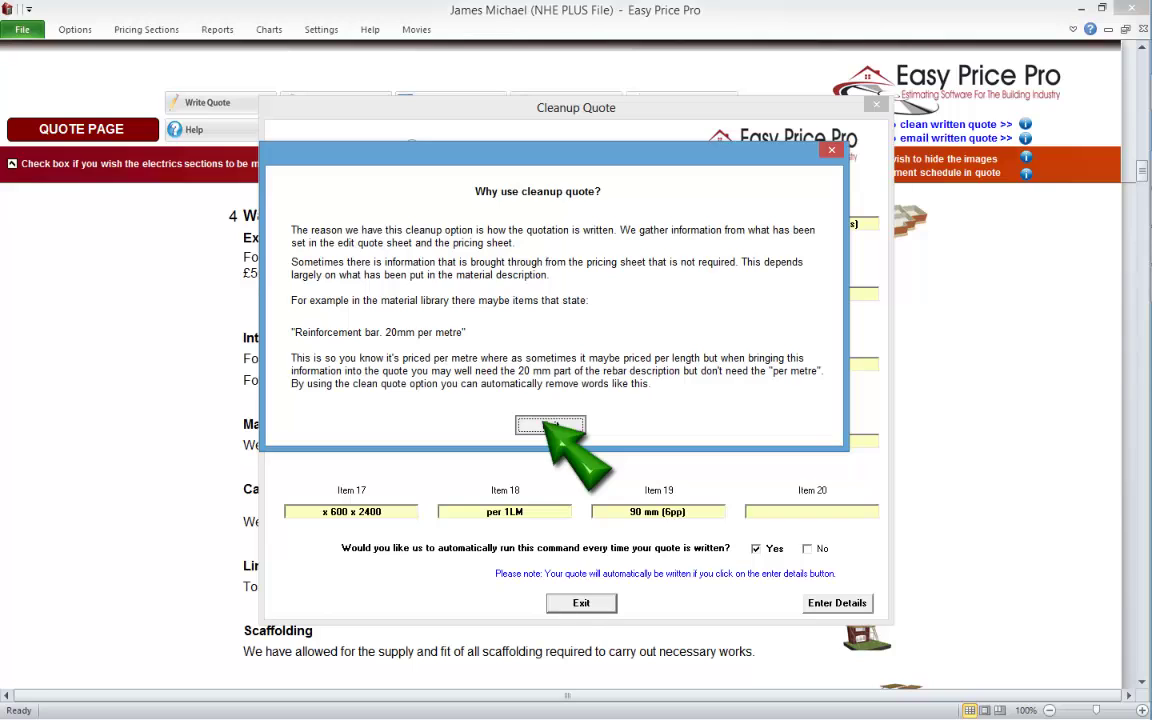
{"action": "left_click", "coordinate": [550, 424]}
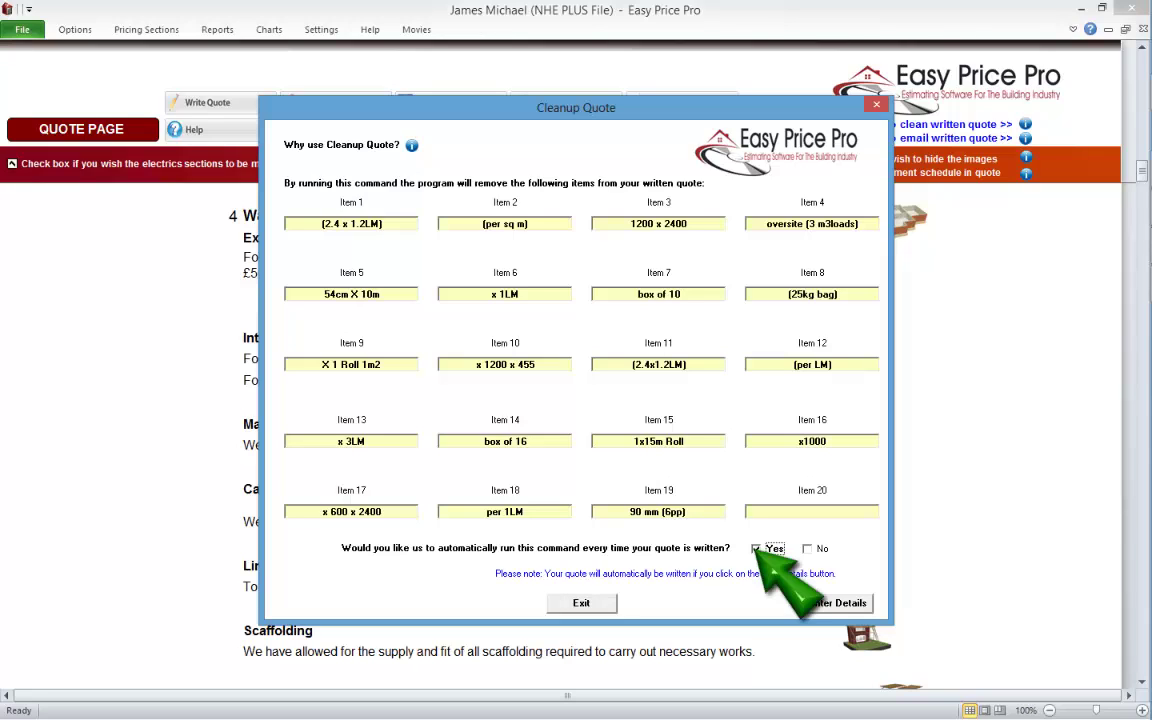
{"action": "left_click", "coordinate": [756, 548]}
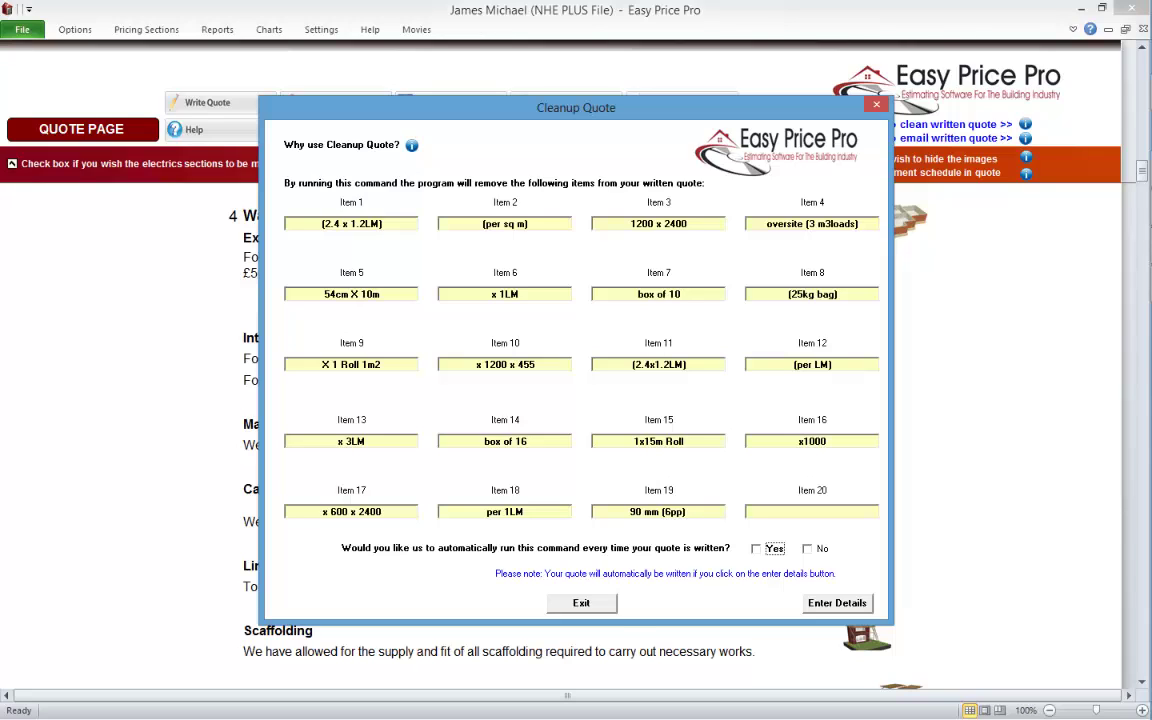
{"action": "left_click", "coordinate": [581, 603]}
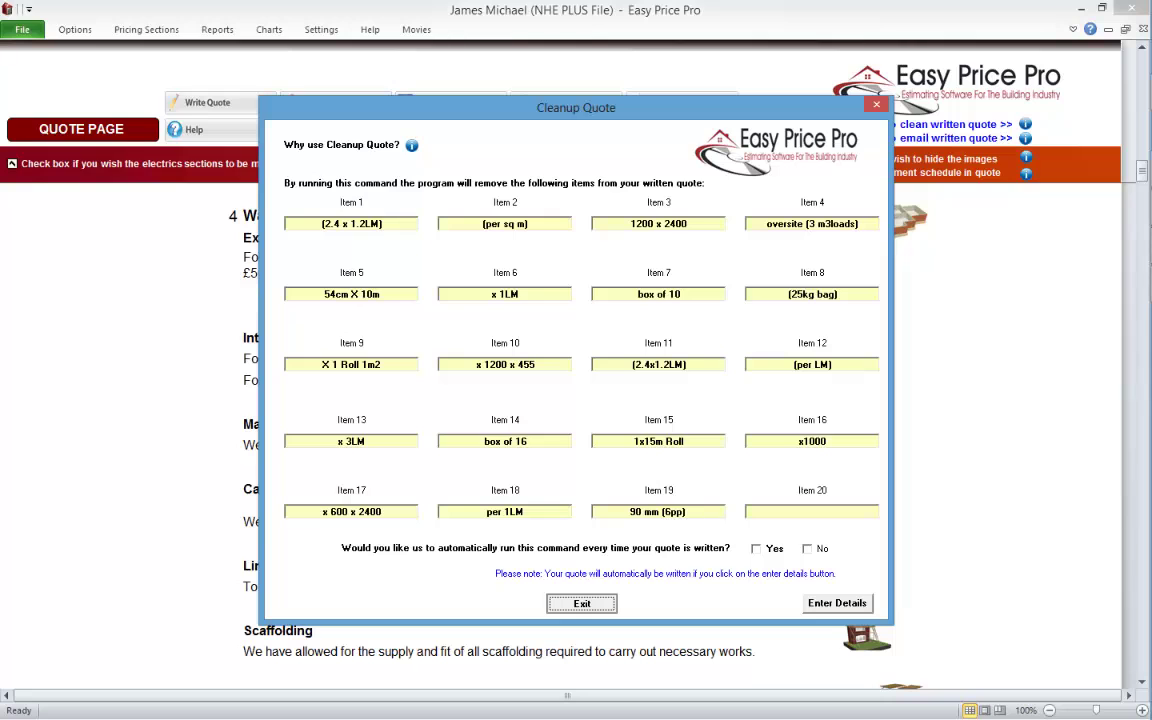
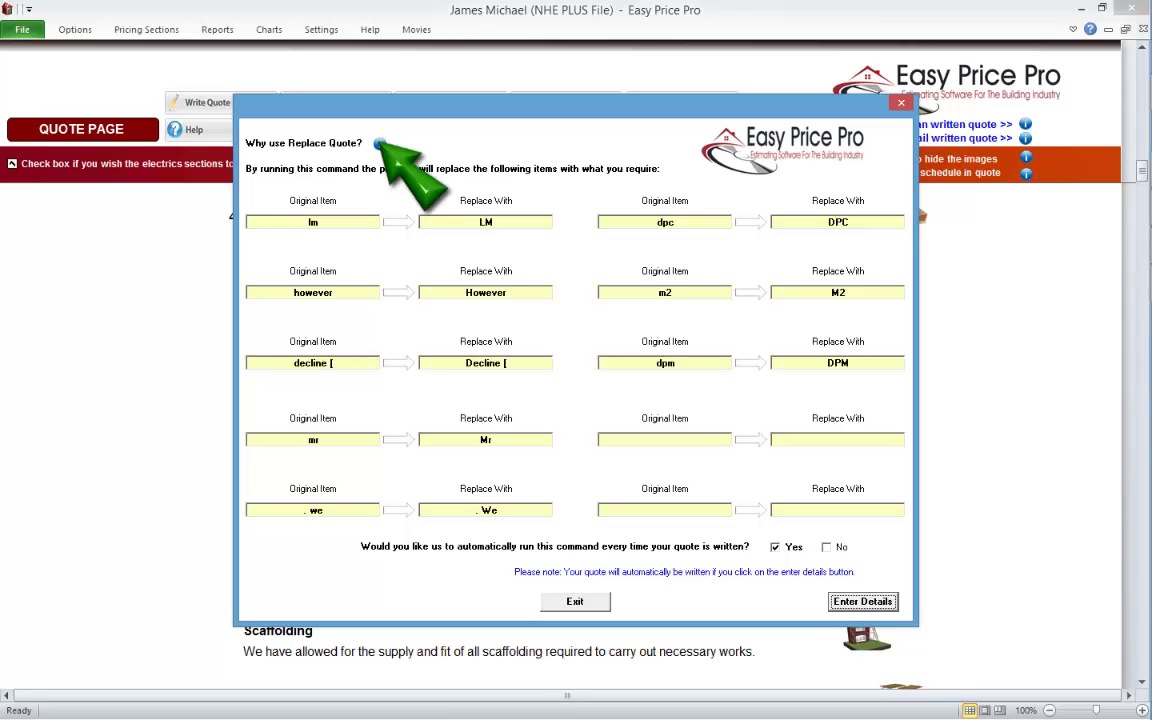
Read the Find and Replace Items explanation and untick Yes for running the replacements automatically whenever the quote is written.
{"action": "left_click", "coordinate": [379, 143]}
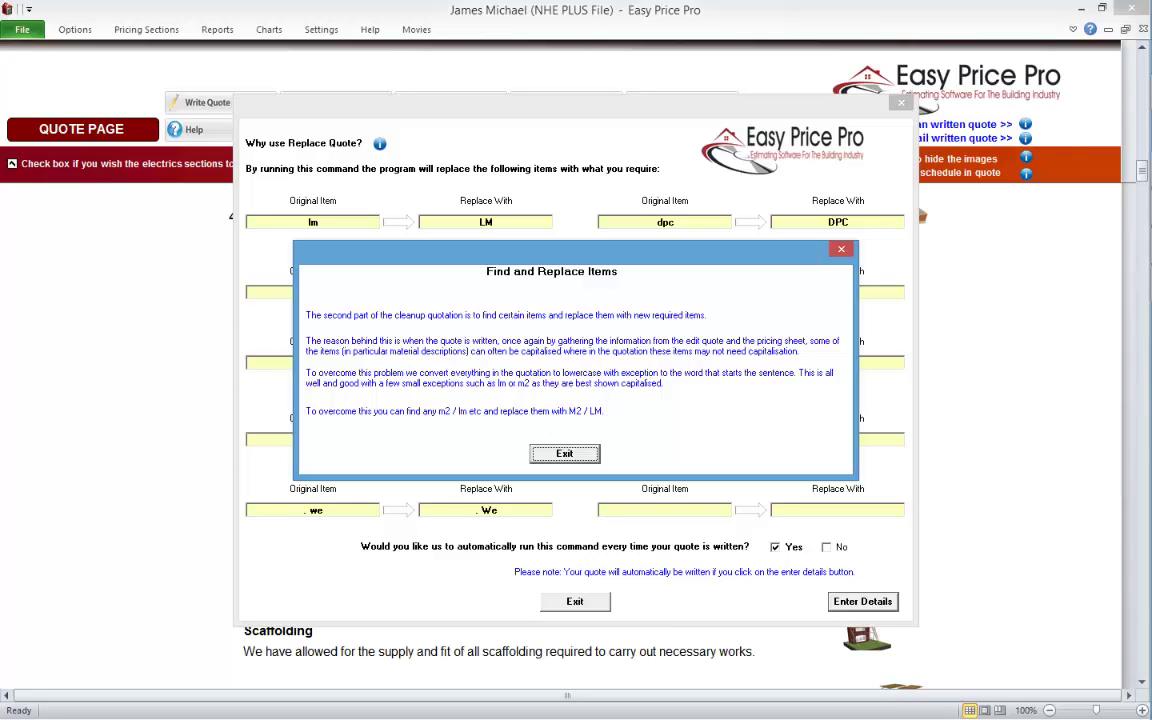
{"action": "left_click", "coordinate": [565, 454]}
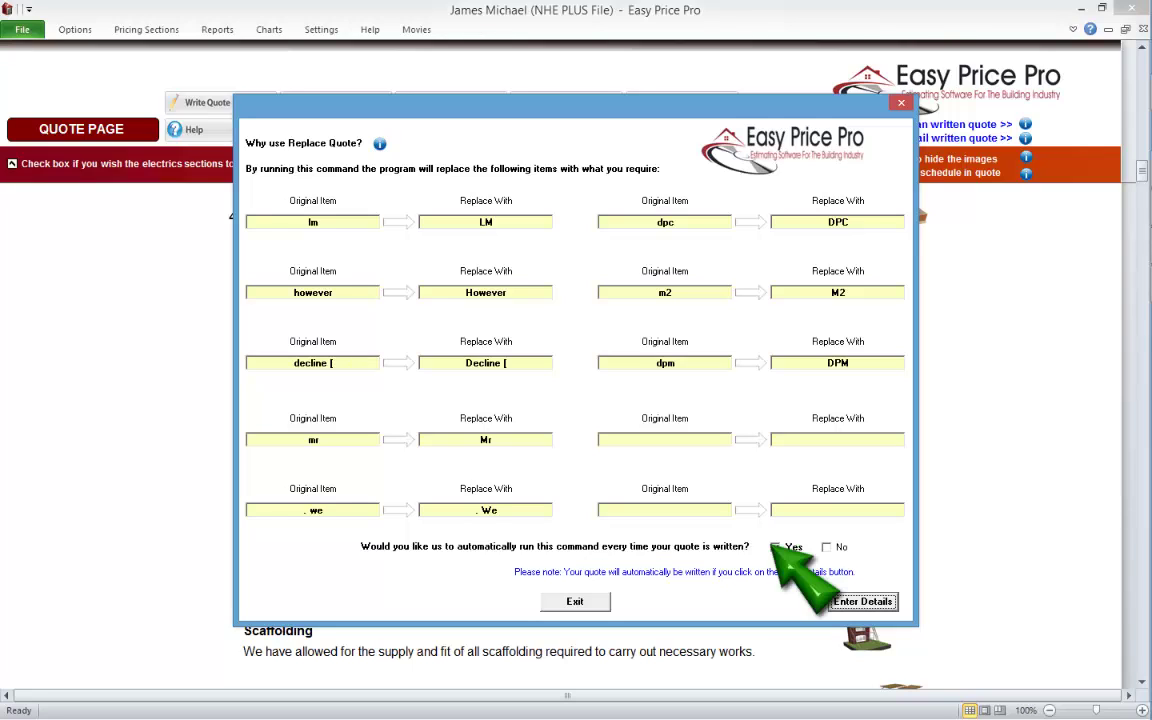
{"action": "left_click", "coordinate": [775, 547]}
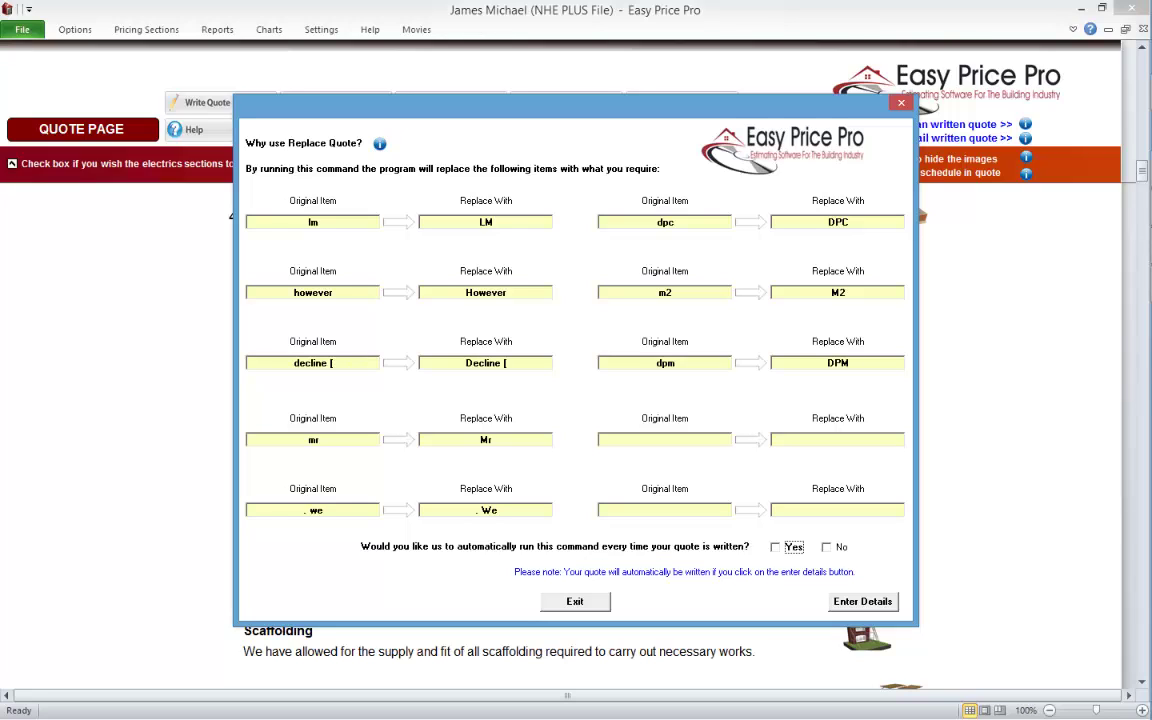
{"action": "left_click", "coordinate": [575, 601]}
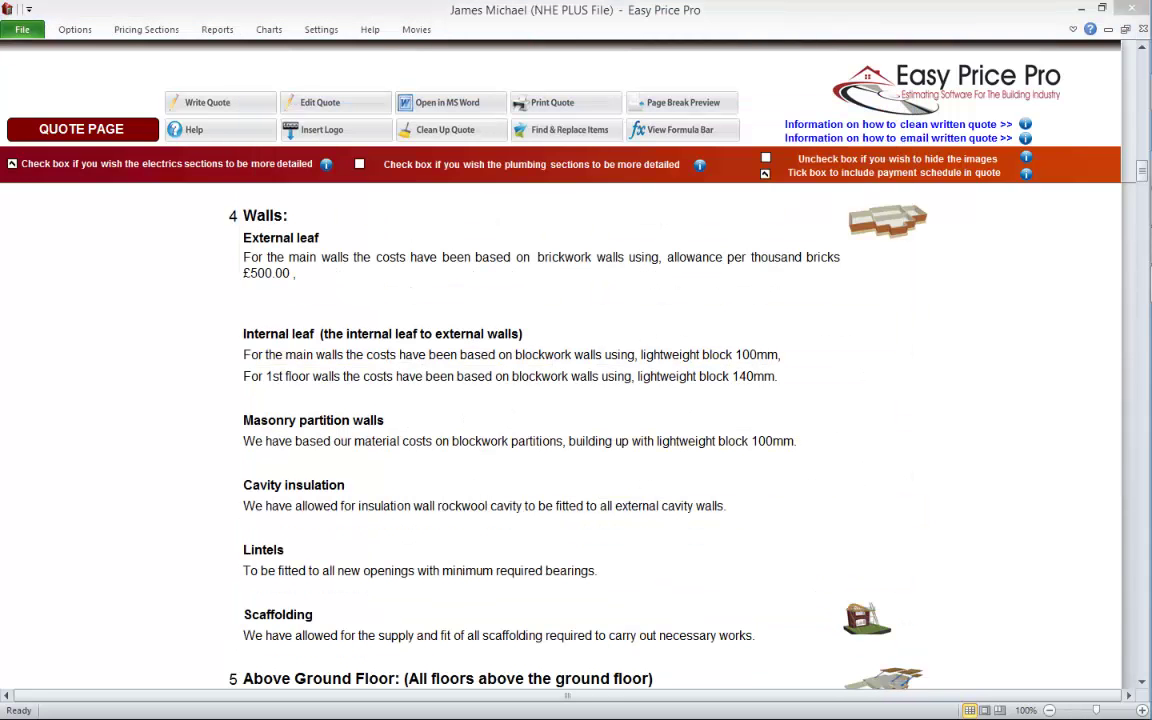
Insert the EASY PRICE PRO picture as the logo at the head of the quote letter.
{"action": "scroll", "coordinate": [570, 440], "scroll_direction": "up", "scroll_amount": 10}
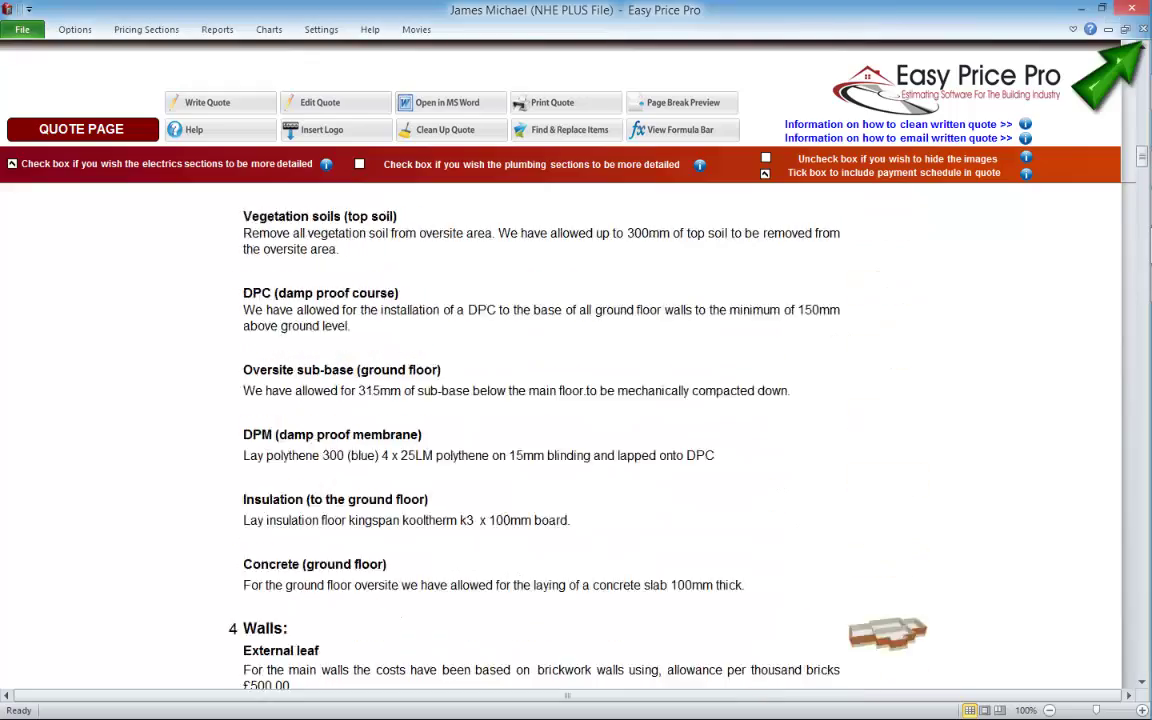
{"action": "scroll", "coordinate": [570, 440], "scroll_direction": "up", "scroll_amount": 15}
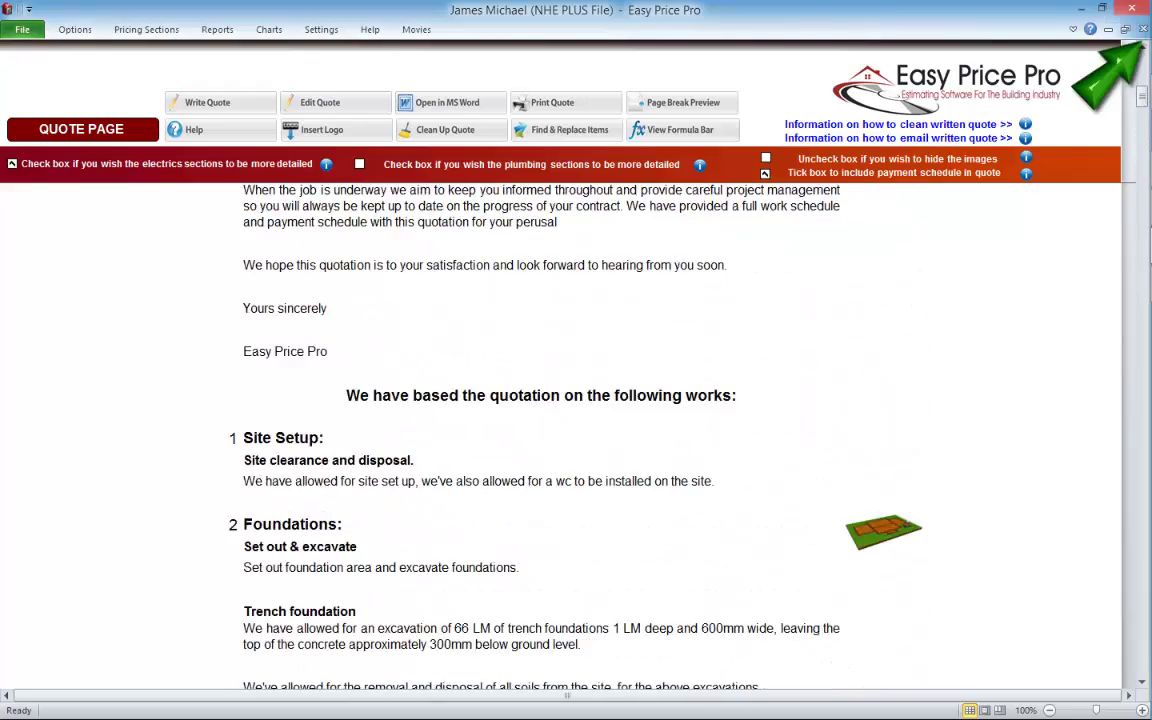
{"action": "scroll", "coordinate": [570, 440], "scroll_direction": "up", "scroll_amount": 5}
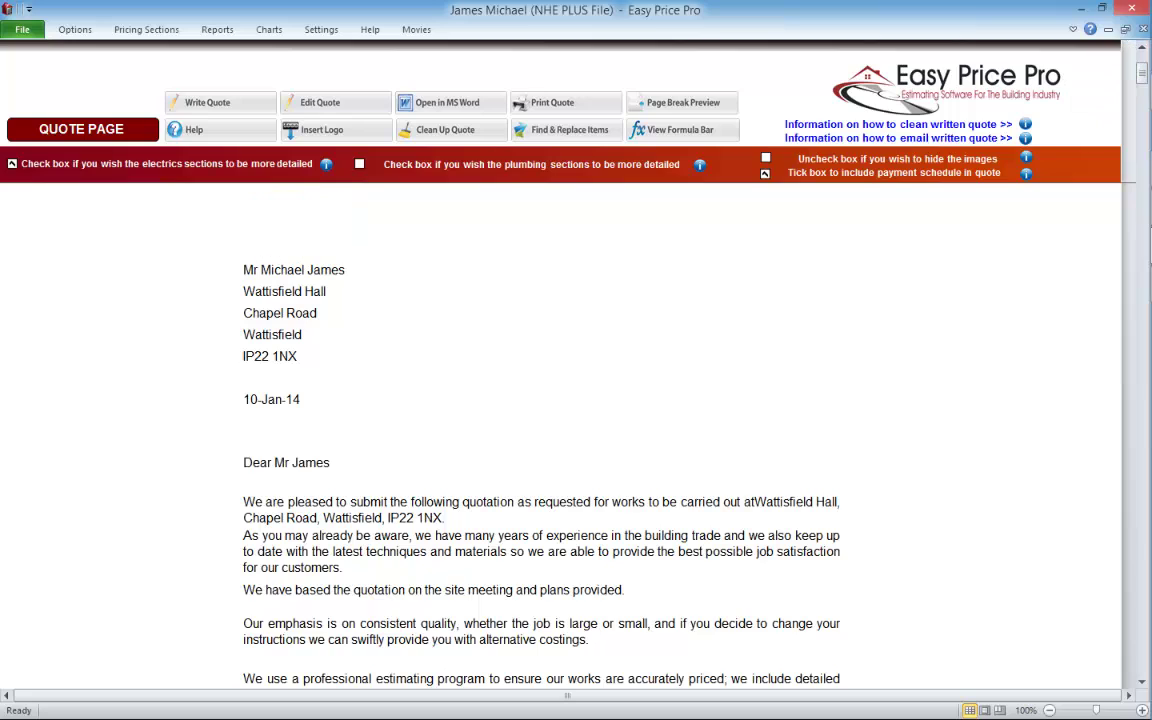
{"action": "scroll", "coordinate": [570, 440], "scroll_direction": "up", "scroll_amount": 1}
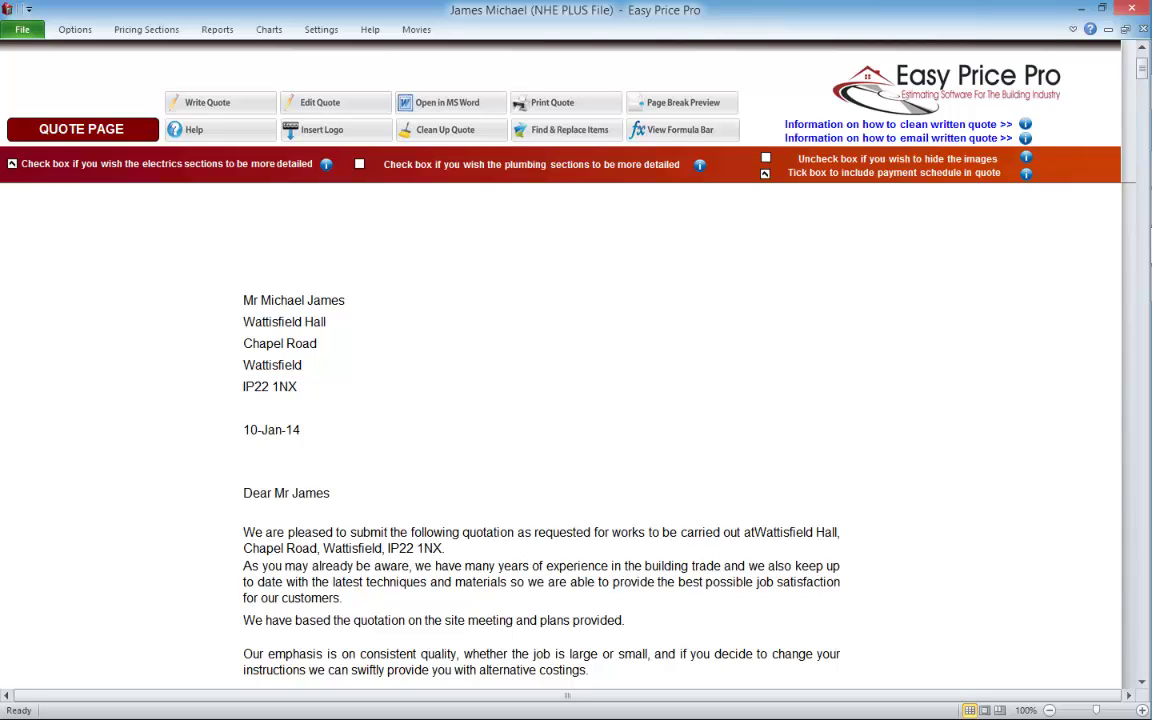
{"action": "left_click", "coordinate": [321, 129]}
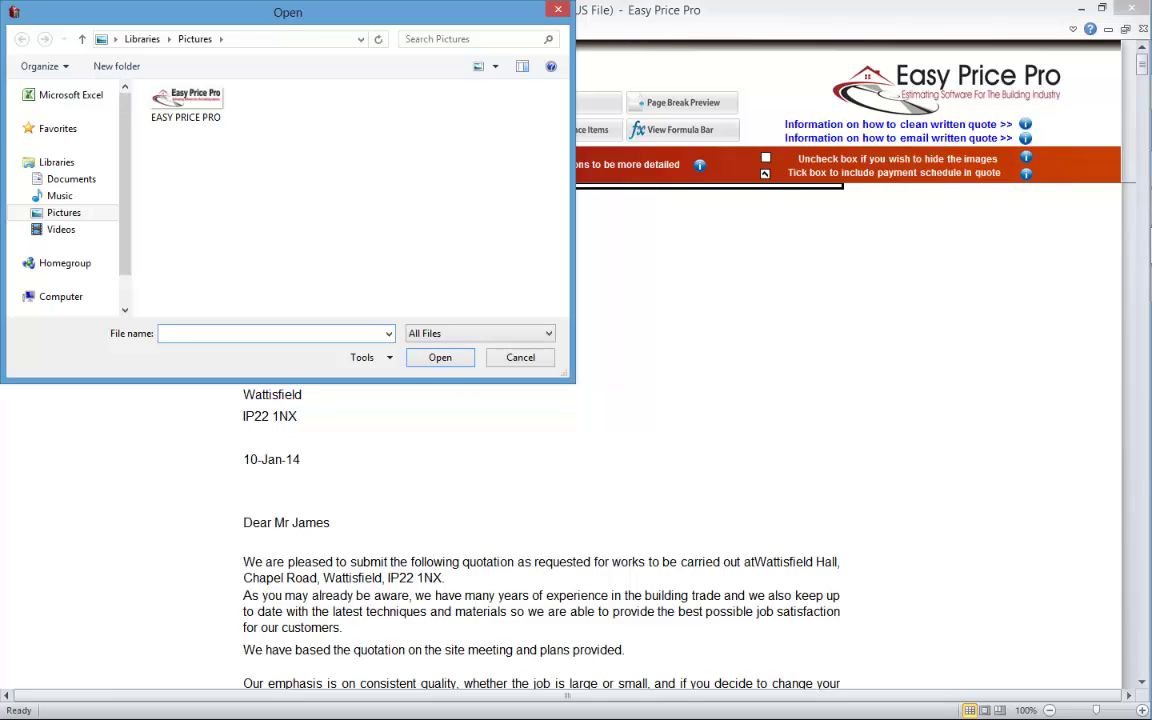
{"action": "double_click", "coordinate": [186, 105]}
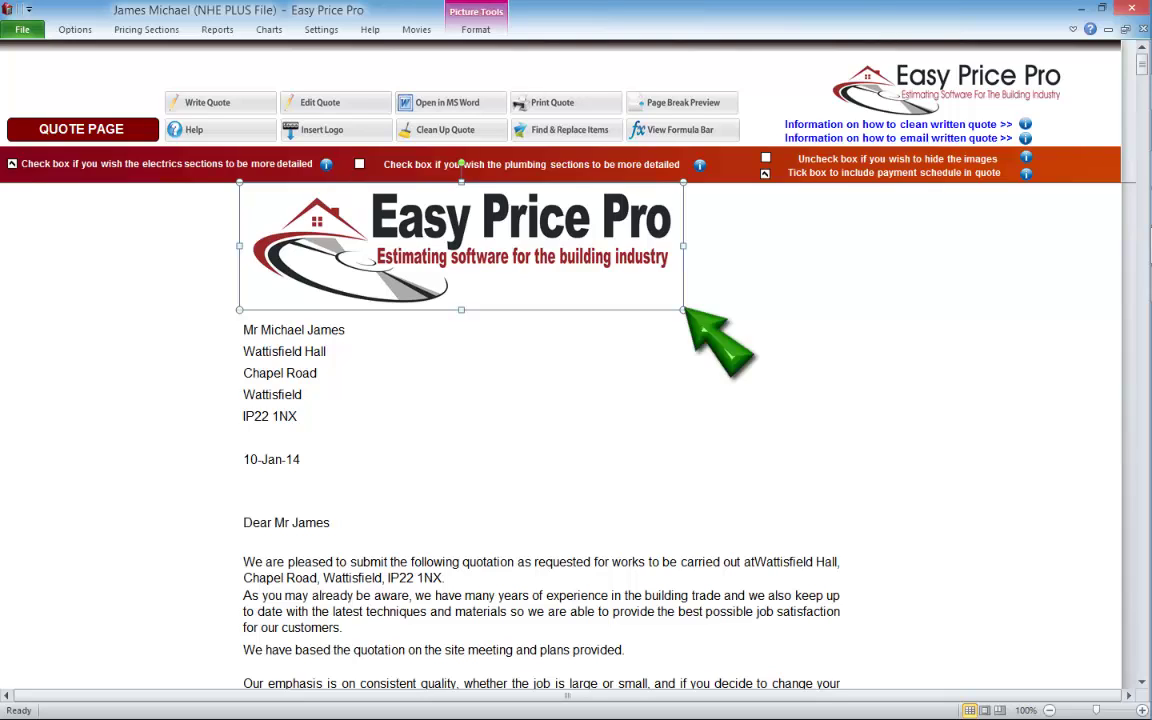
Shrink the inserted logo to roughly half its width and position it just above the client's address.
{"action": "left_click_drag", "start_coordinate": [683, 309], "coordinate": [483, 252]}
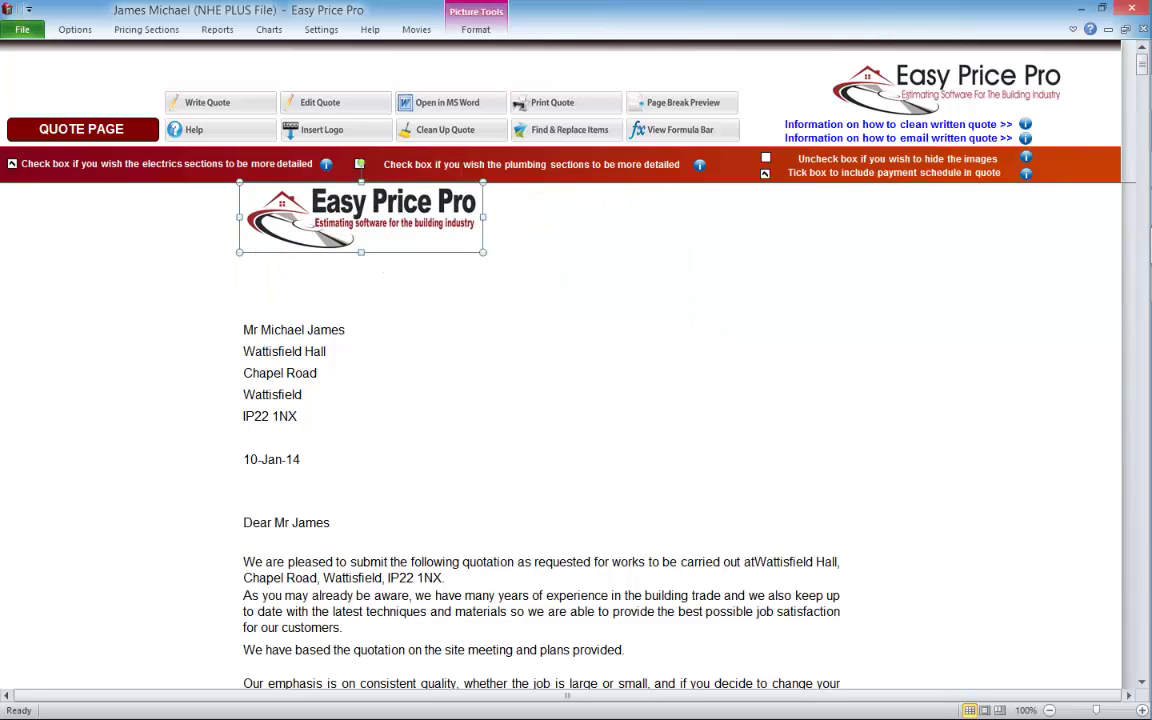
{"action": "left_click_drag", "start_coordinate": [366, 220], "coordinate": [360, 250]}
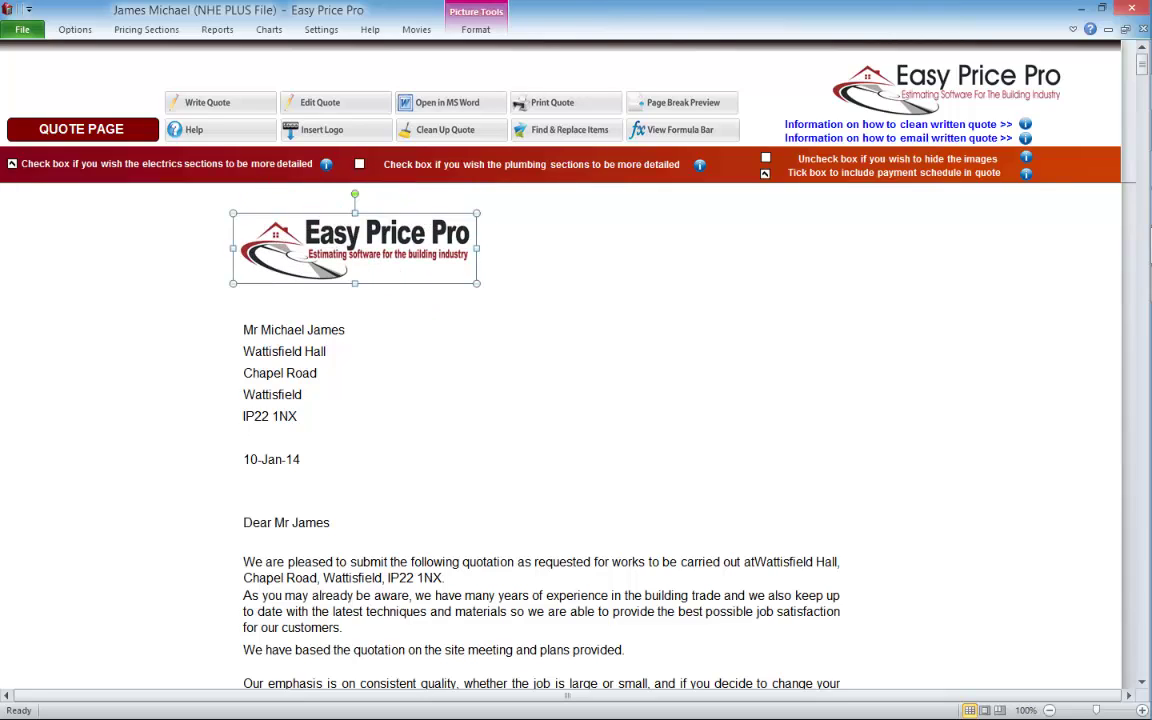
{"action": "key", "text": "Escape"}
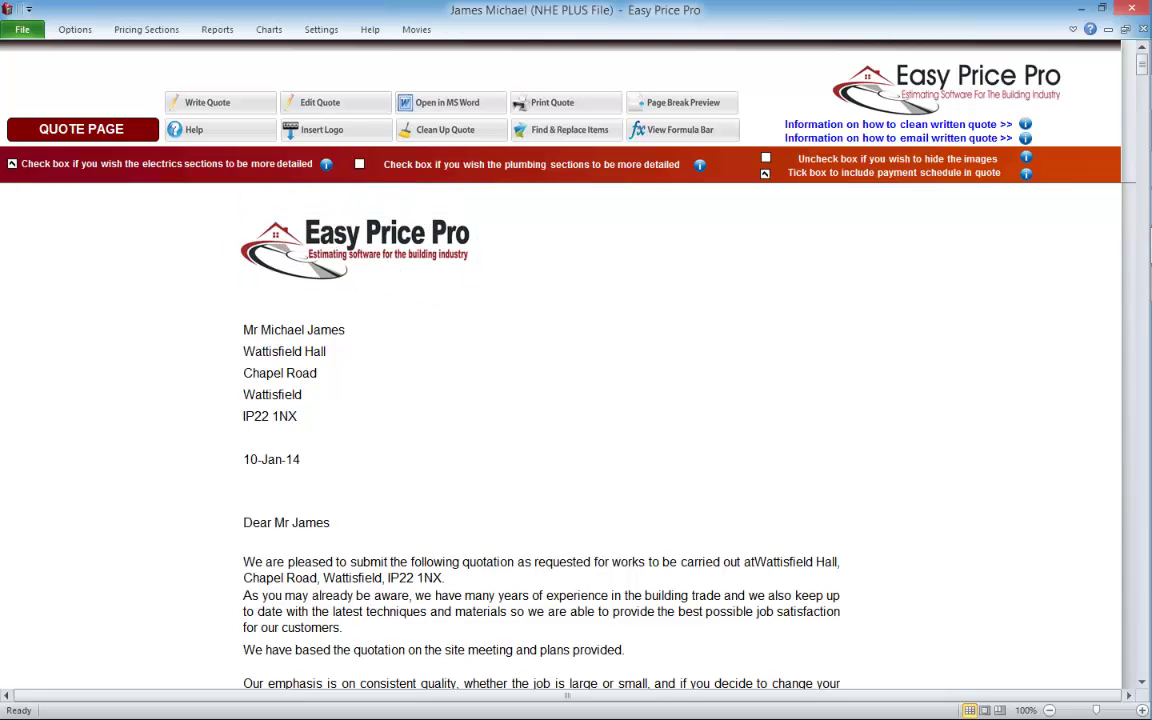
Preview the quote's page breaks from the opening letter through the Second Fix Carpentry section, and return to normal view.
{"action": "key", "text": "alt+w"}
{"action": "key", "text": "i"}
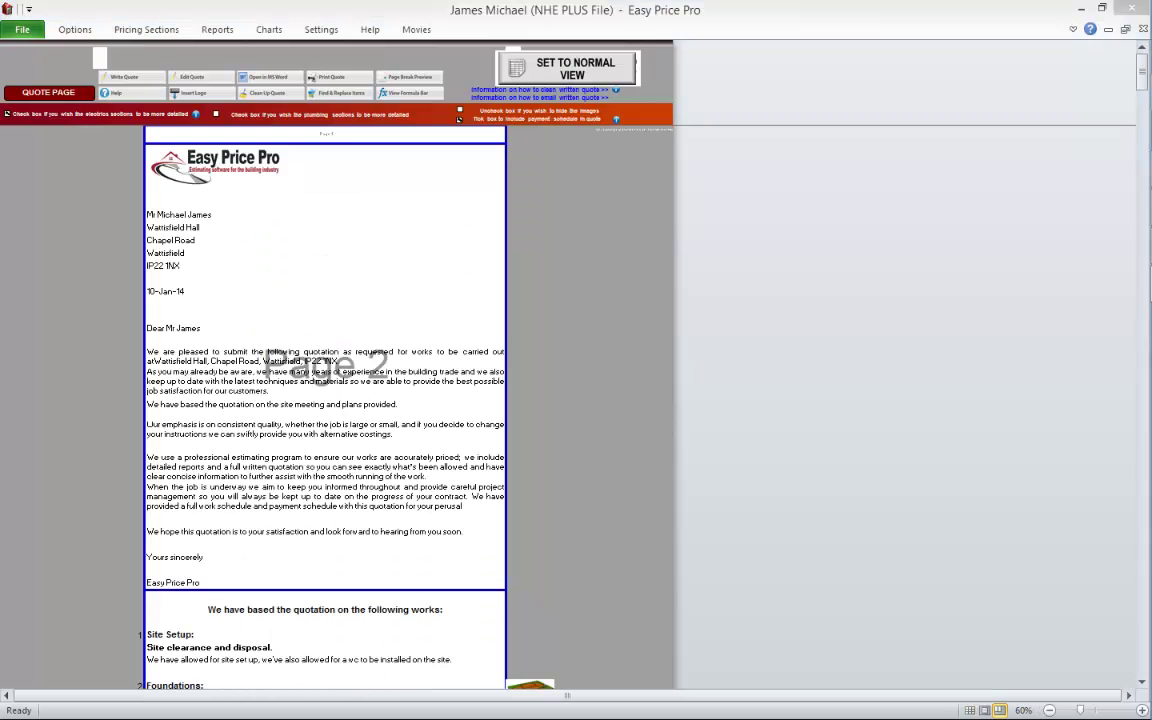
{"action": "scroll", "coordinate": [325, 400], "scroll_direction": "down", "scroll_amount": 10}
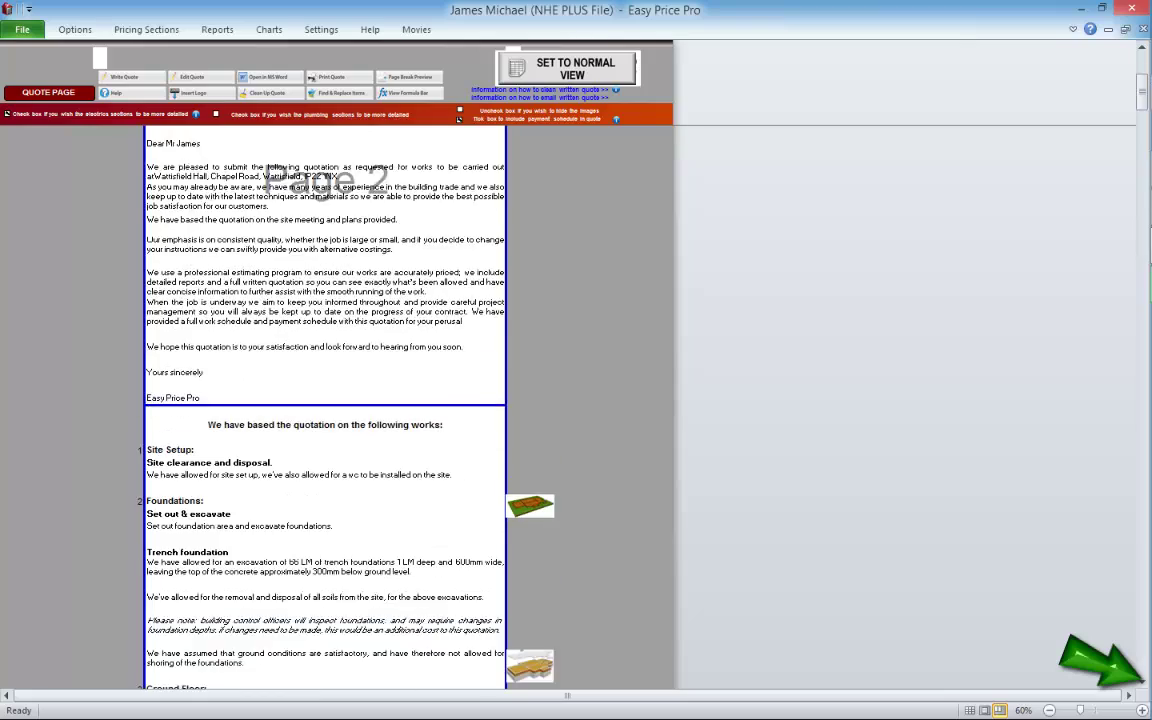
{"action": "scroll", "coordinate": [325, 400], "scroll_direction": "down", "scroll_amount": 15}
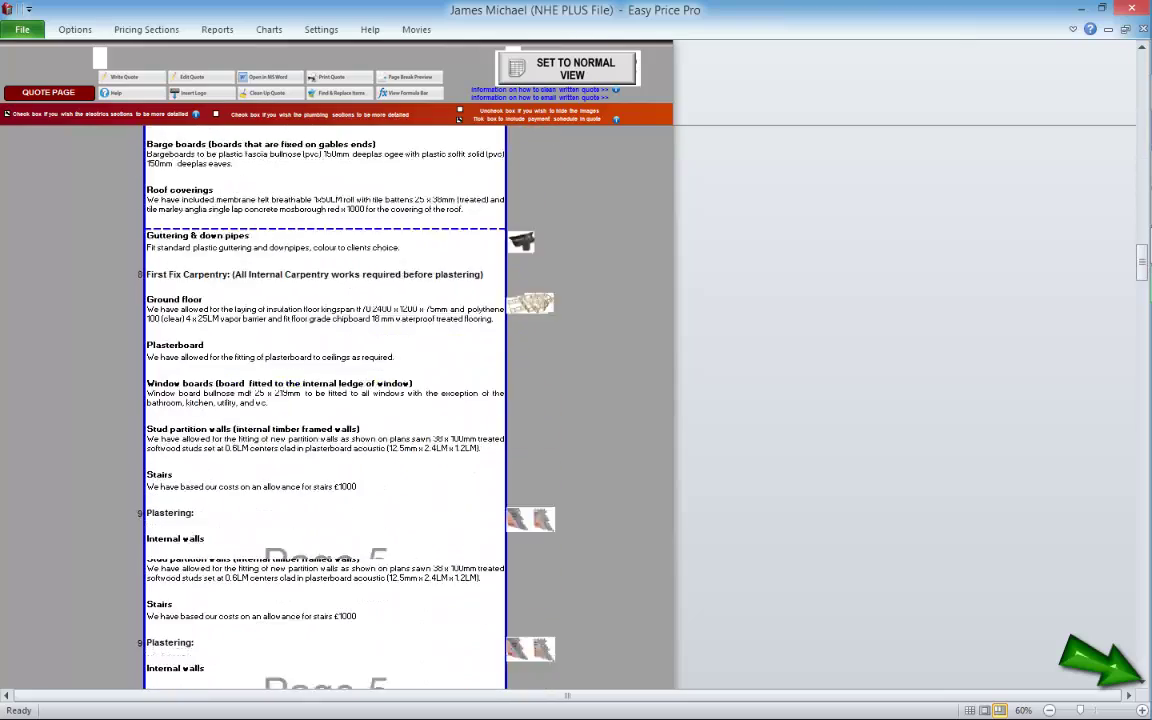
{"action": "scroll", "coordinate": [325, 400], "scroll_direction": "down", "scroll_amount": 8}
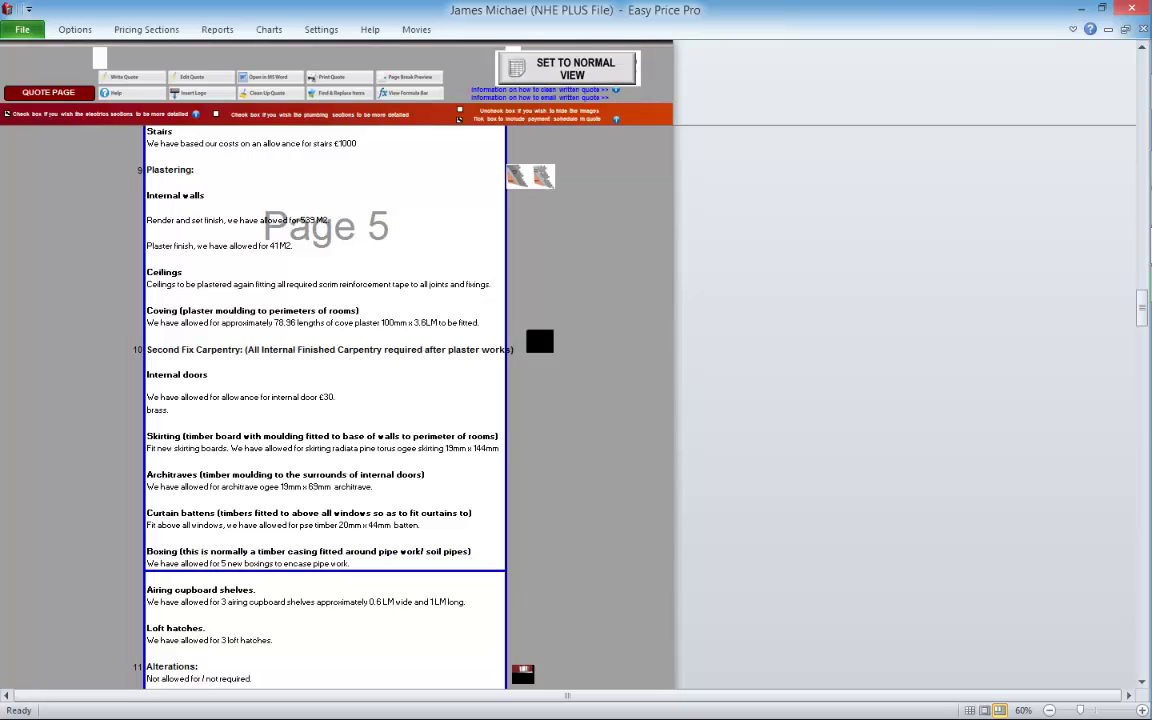
{"action": "left_click", "coordinate": [567, 68]}
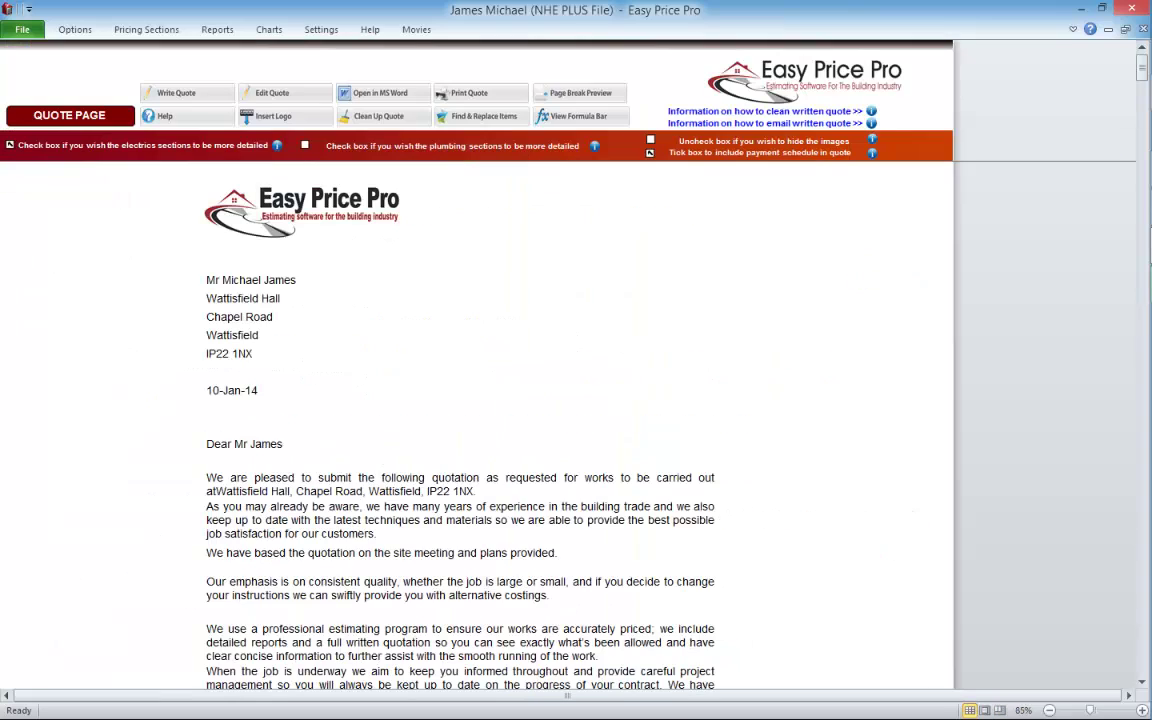
Print one copy of all pages of the selected quote on the OKI C511 - printer.
{"action": "left_click", "coordinate": [469, 92]}
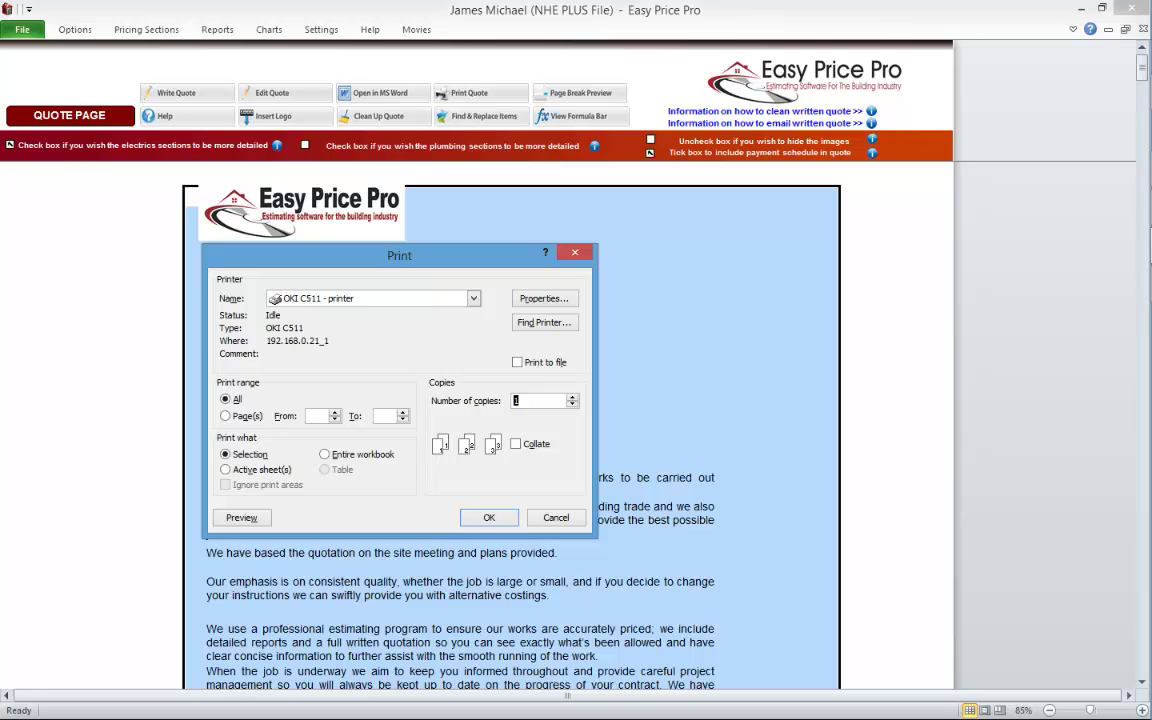
{"action": "left_click", "coordinate": [474, 298]}
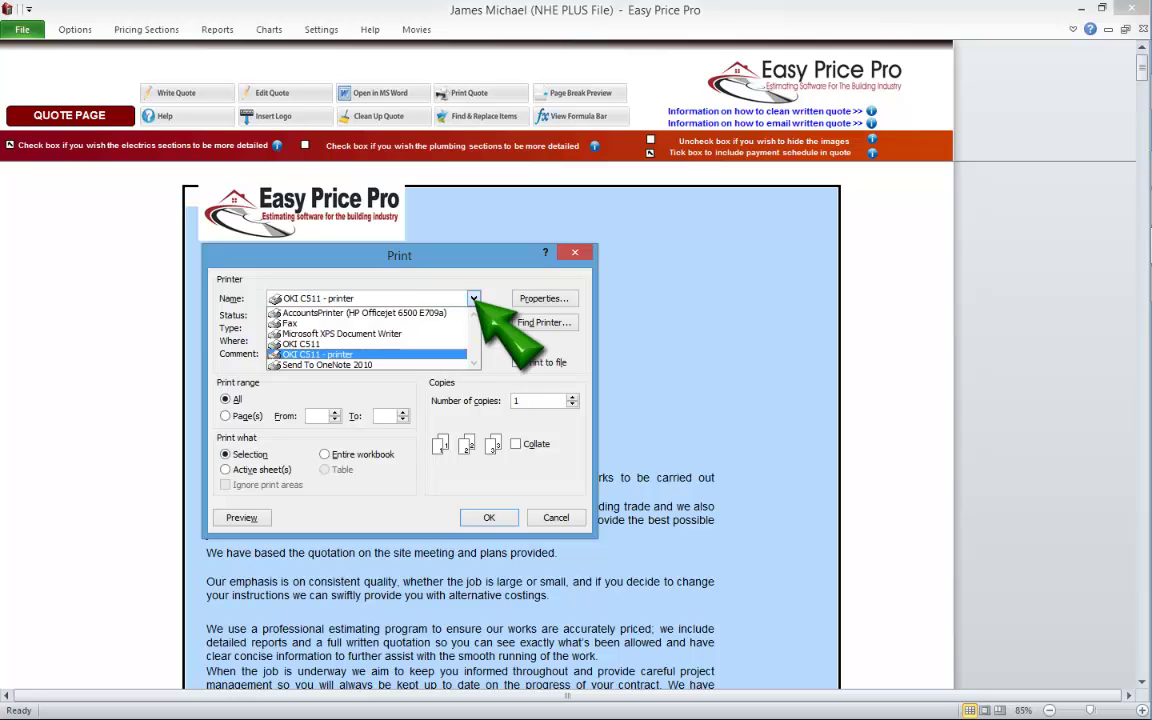
{"action": "left_click", "coordinate": [475, 299]}
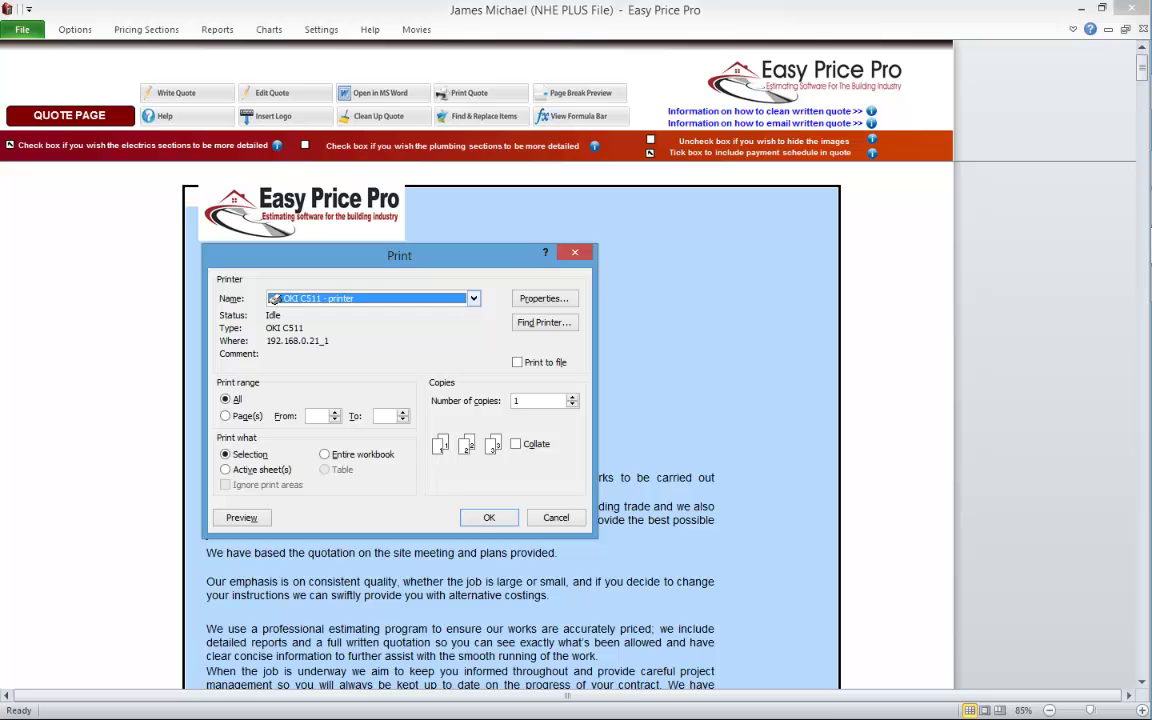
{"action": "left_click", "coordinate": [495, 516]}
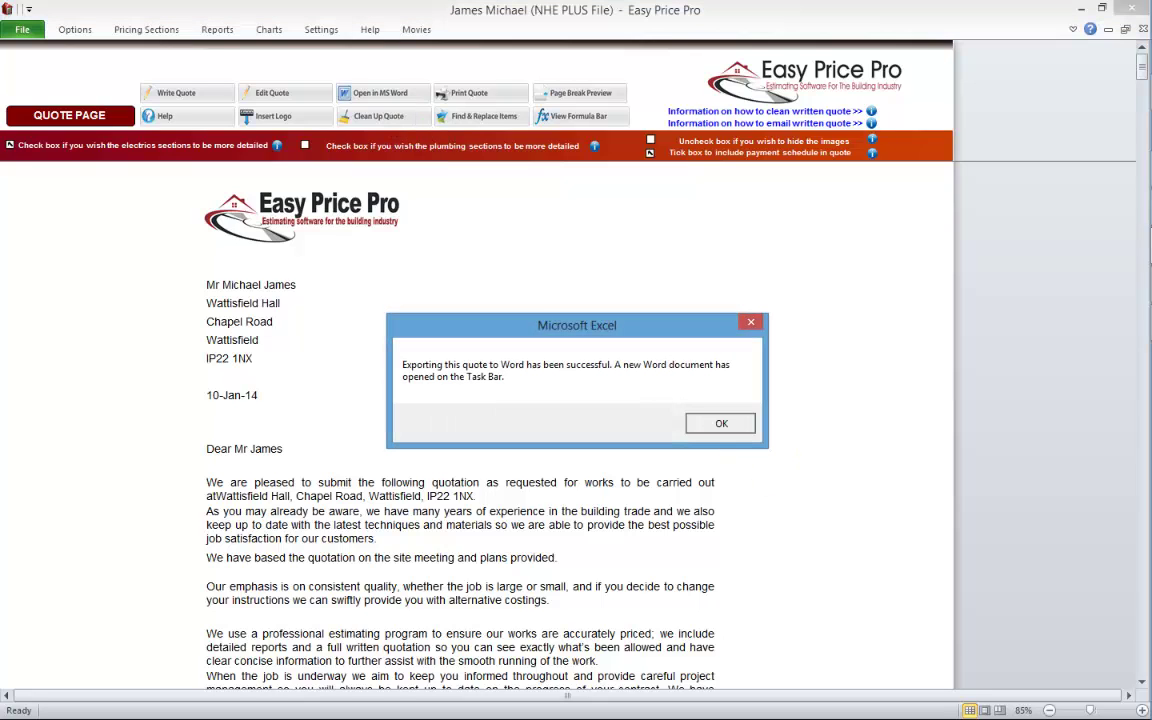
Acknowledge the quote's export and switch to the exported Microsoft Word document, going to its Foundations section.
{"action": "left_click", "coordinate": [720, 422]}
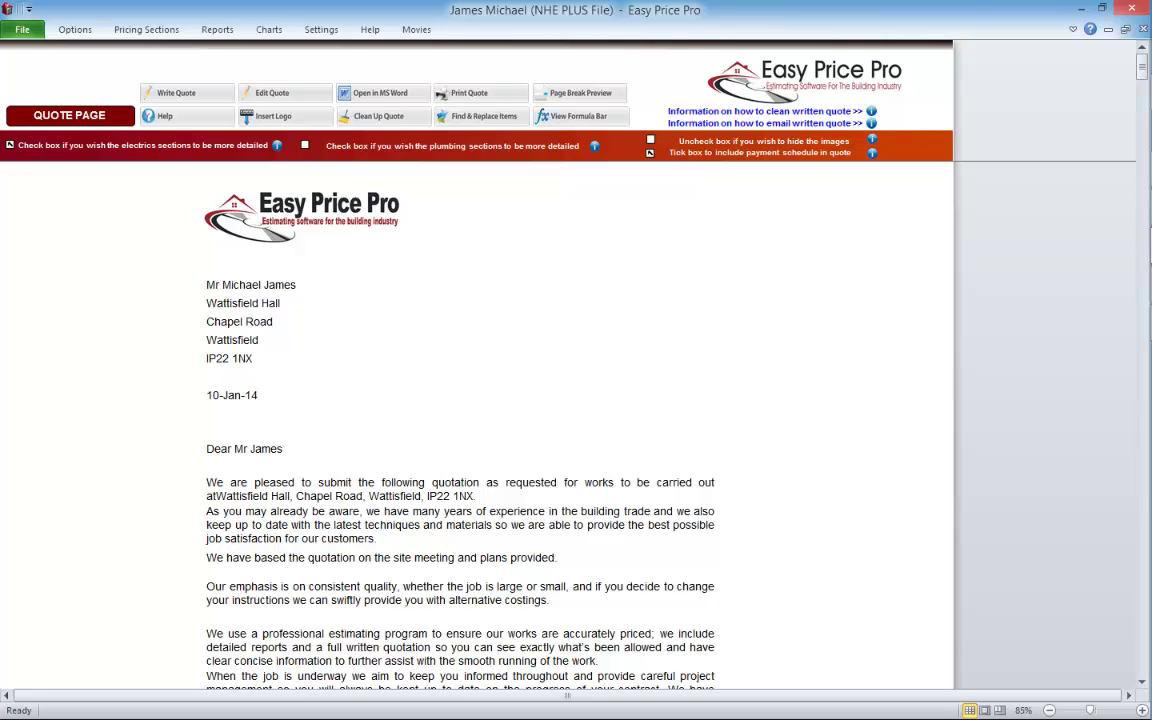
{"action": "left_click", "coordinate": [1131, 321]}
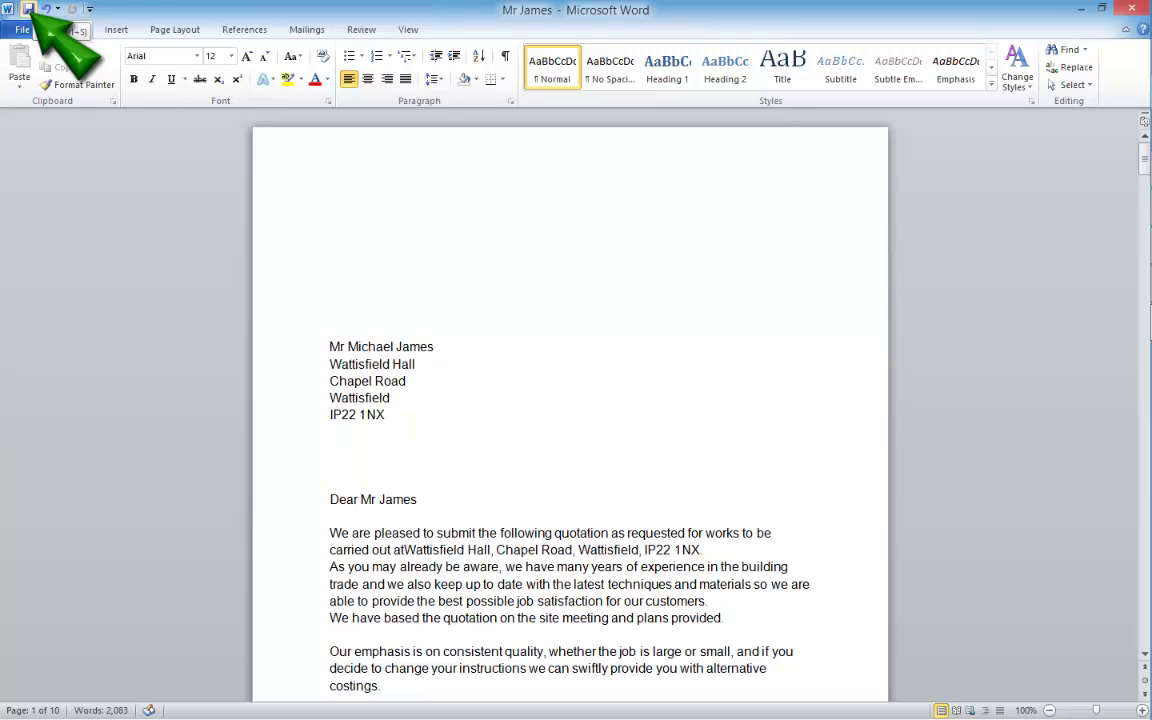
{"action": "scroll", "coordinate": [570, 400], "scroll_direction": "down", "scroll_amount": 9}
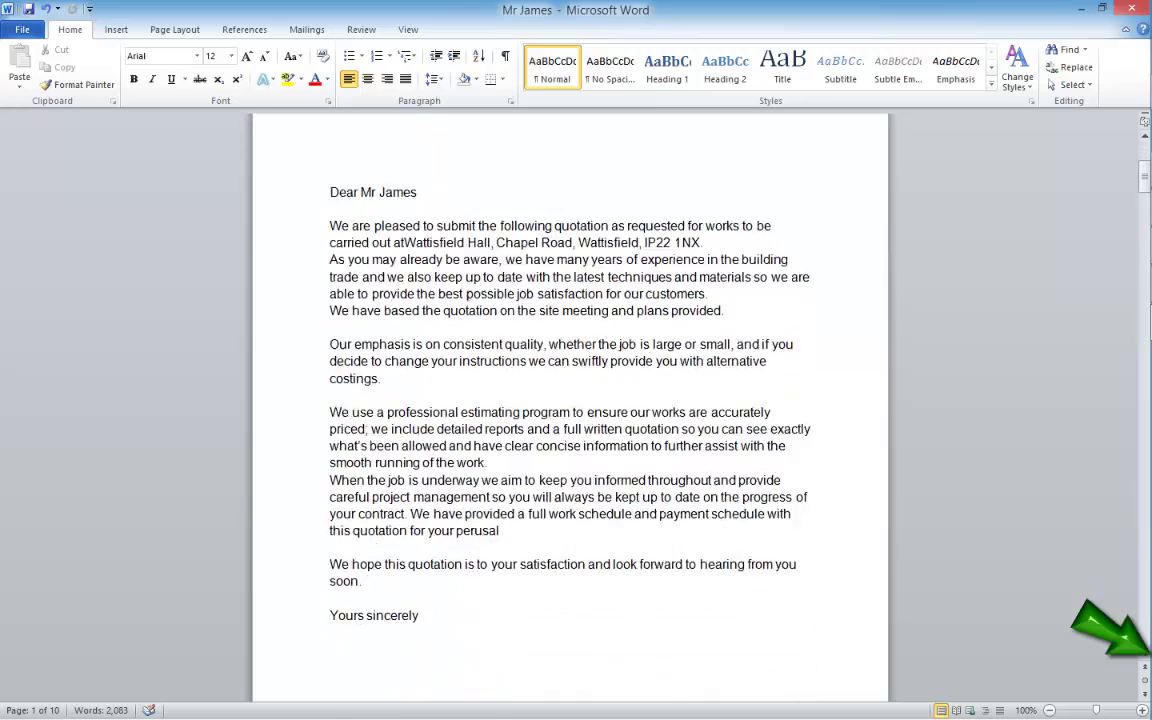
{"action": "scroll", "coordinate": [570, 400], "scroll_direction": "down", "scroll_amount": 9}
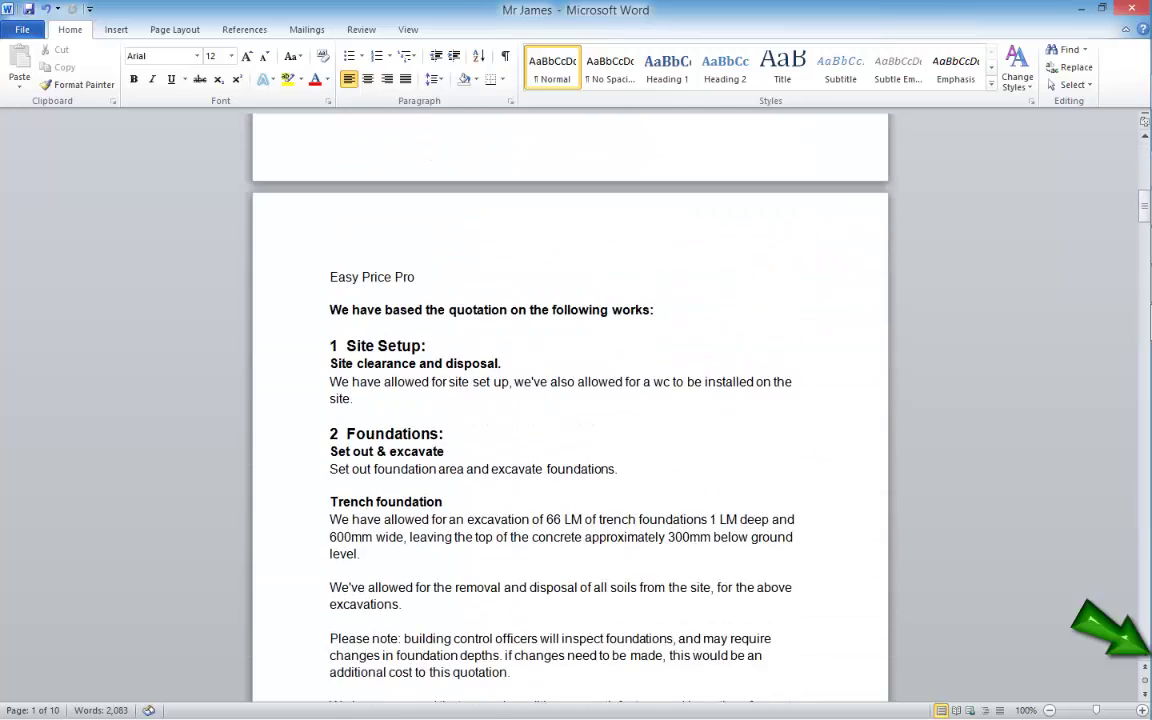
{"action": "scroll", "coordinate": [570, 400], "scroll_direction": "down", "scroll_amount": 3}
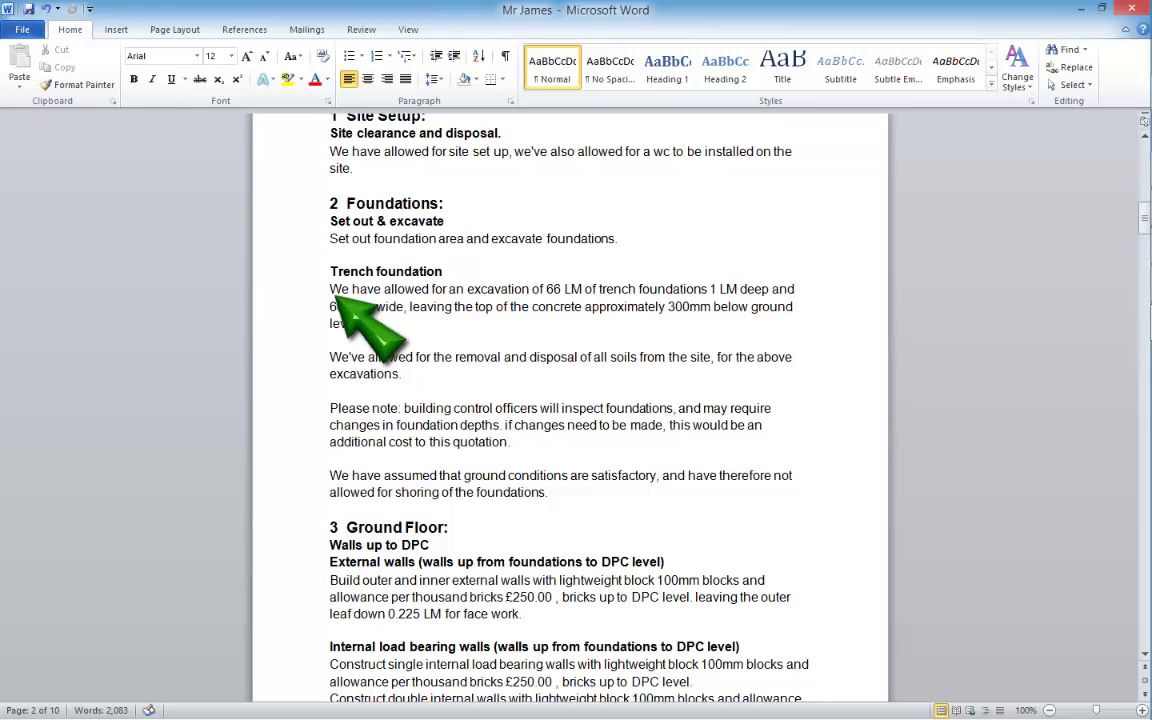
Set the font of the first Trench foundation paragraph to Calibri and close the Word document, saving the changes.
{"action": "triple_click", "coordinate": [335, 290]}
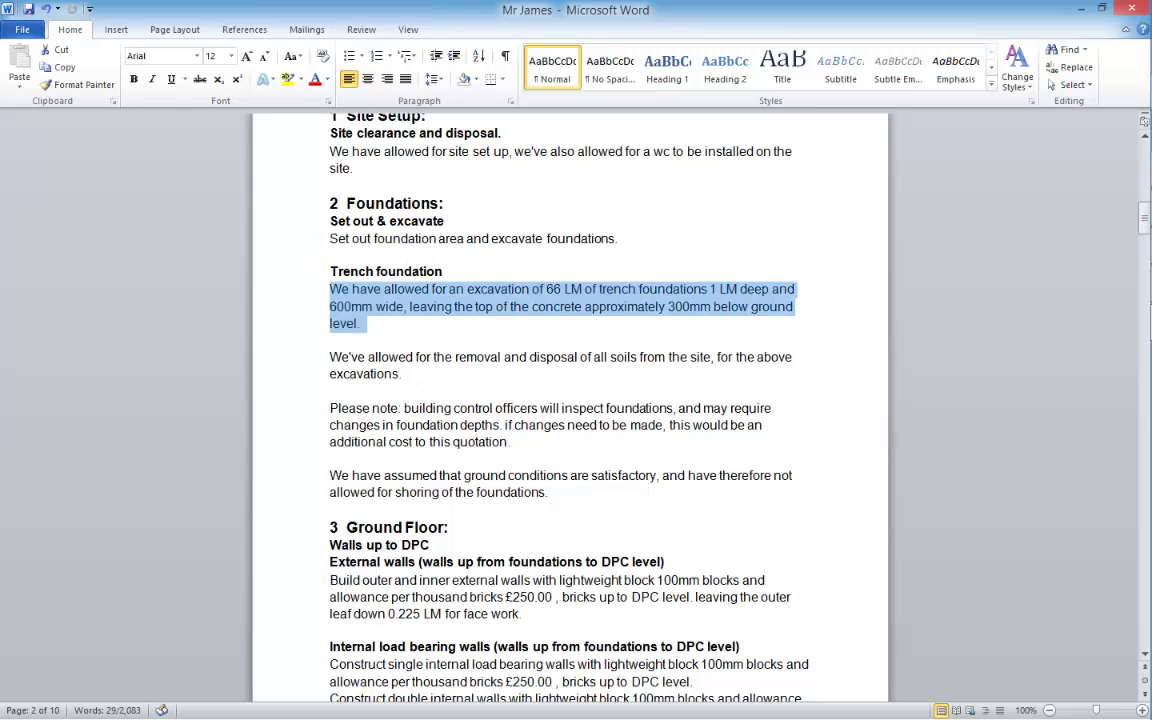
{"action": "left_click", "coordinate": [197, 56]}
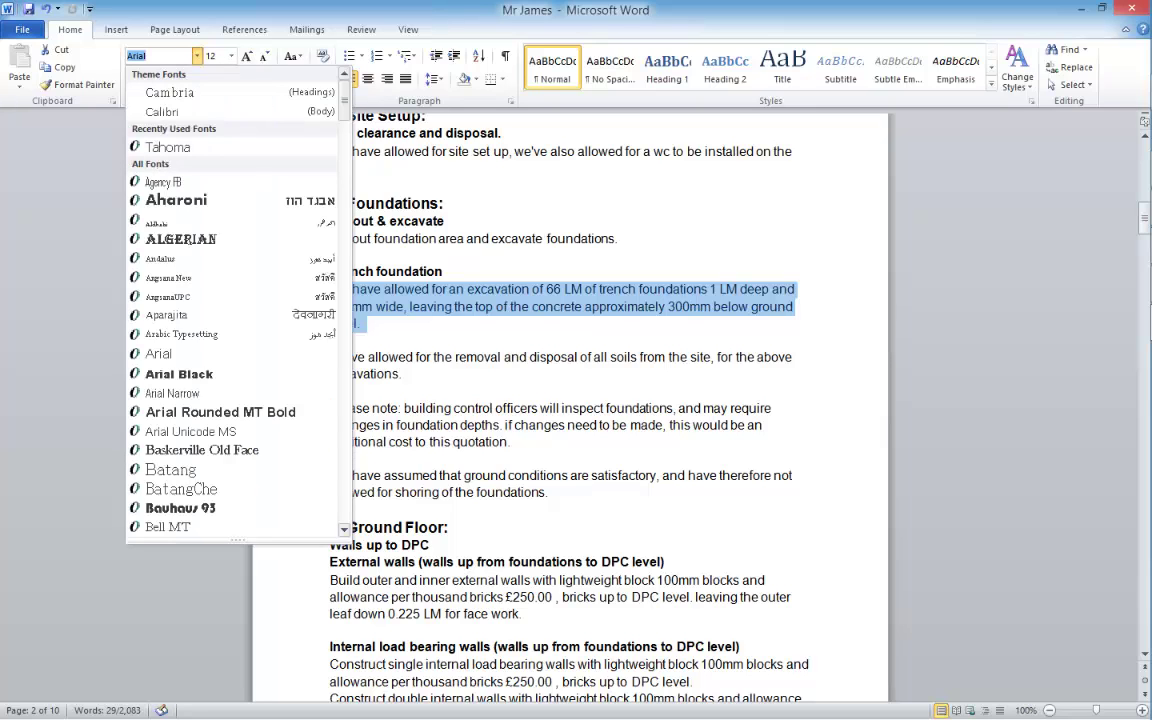
{"action": "left_click", "coordinate": [162, 111]}
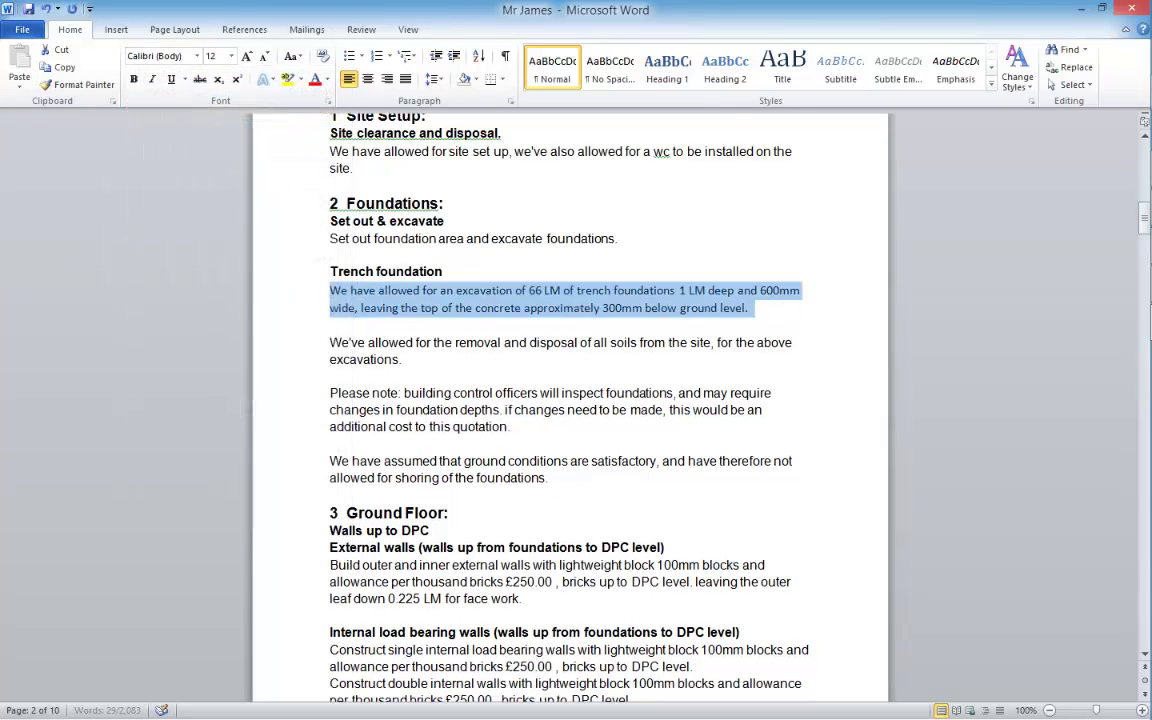
{"action": "left_click", "coordinate": [400, 271]}
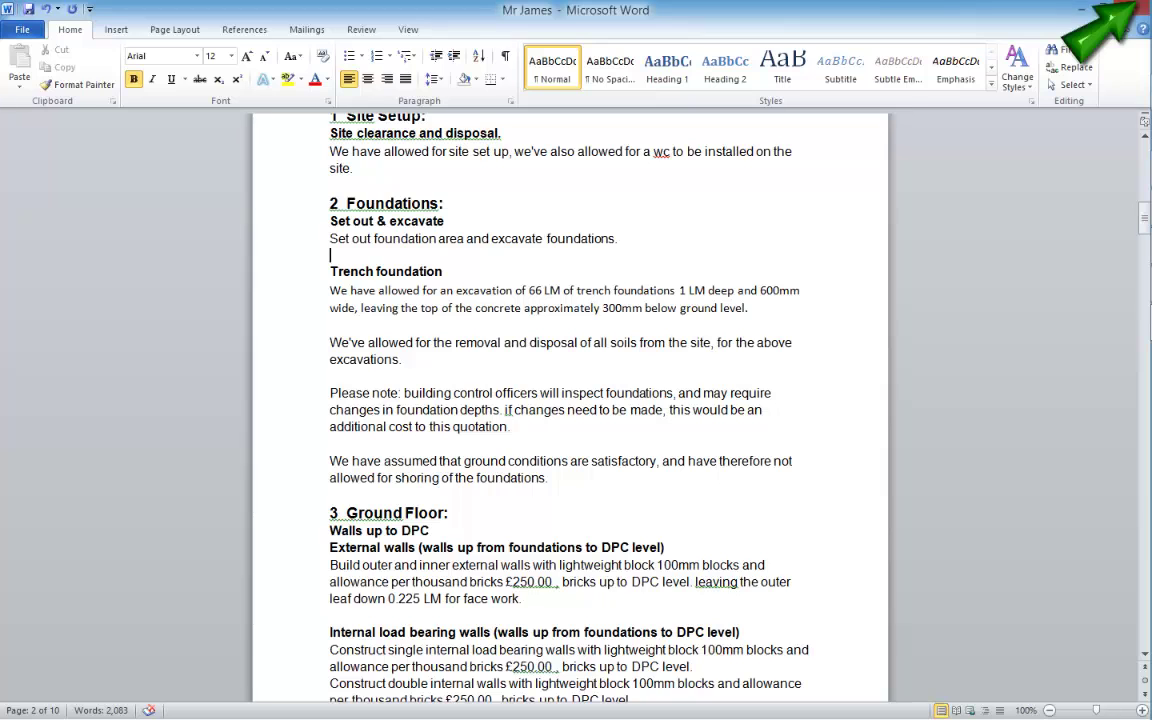
{"action": "left_click", "coordinate": [1131, 8]}
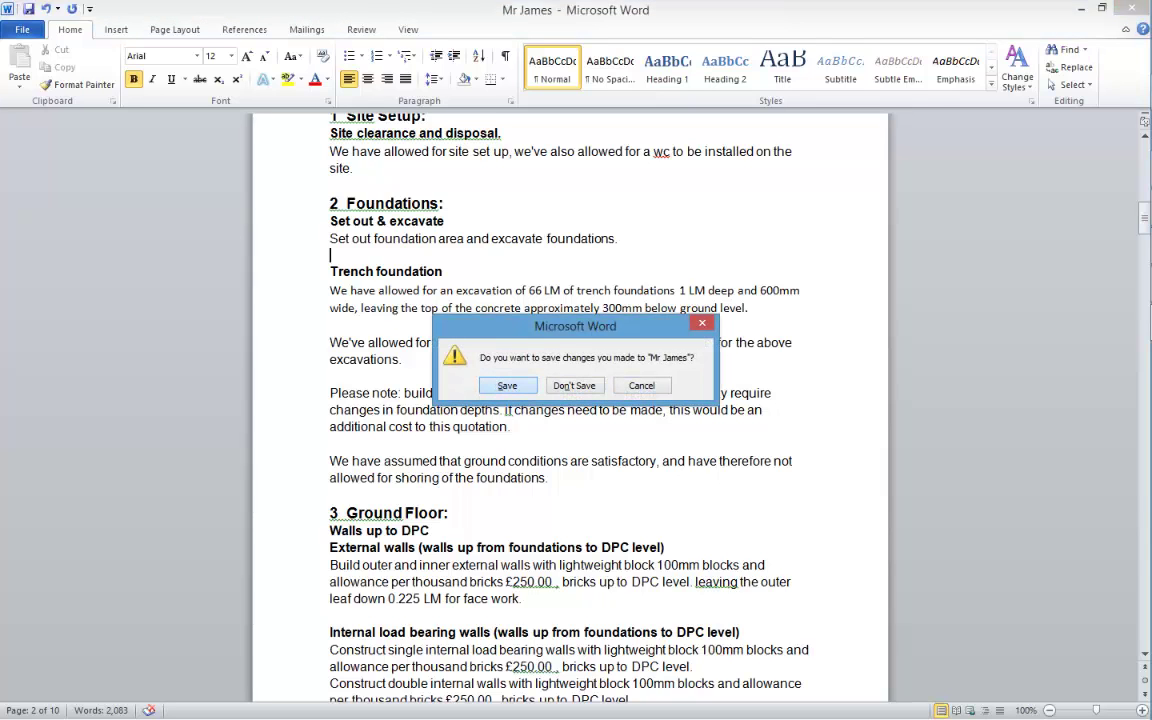
{"action": "left_click", "coordinate": [507, 385]}
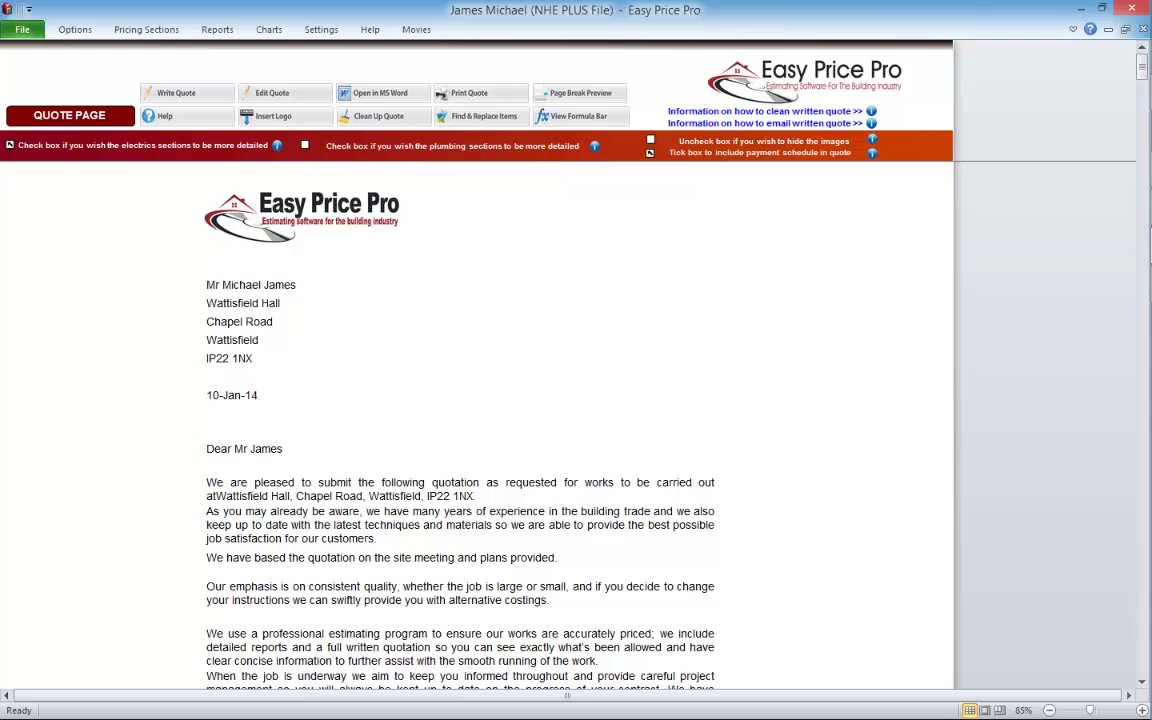
Read the Quote Help on ways to amend a quote and the Emailing Quotation Help PDF through to its last page.
{"action": "left_click", "coordinate": [170, 114]}
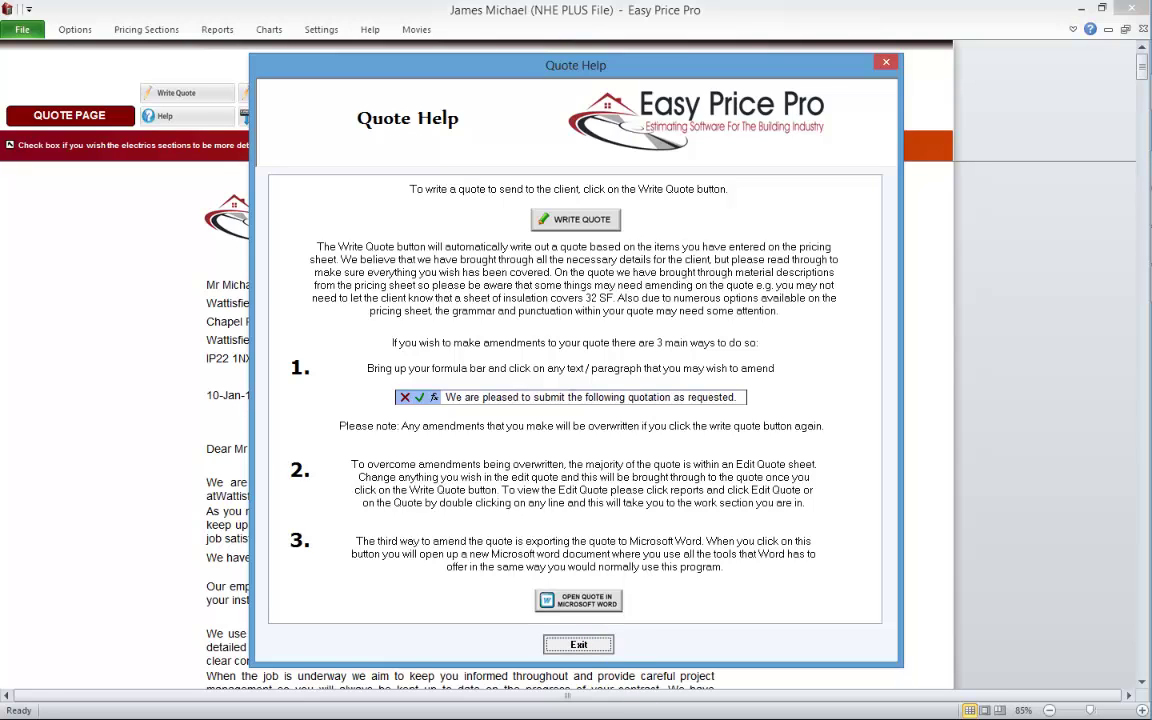
{"action": "left_click", "coordinate": [578, 643]}
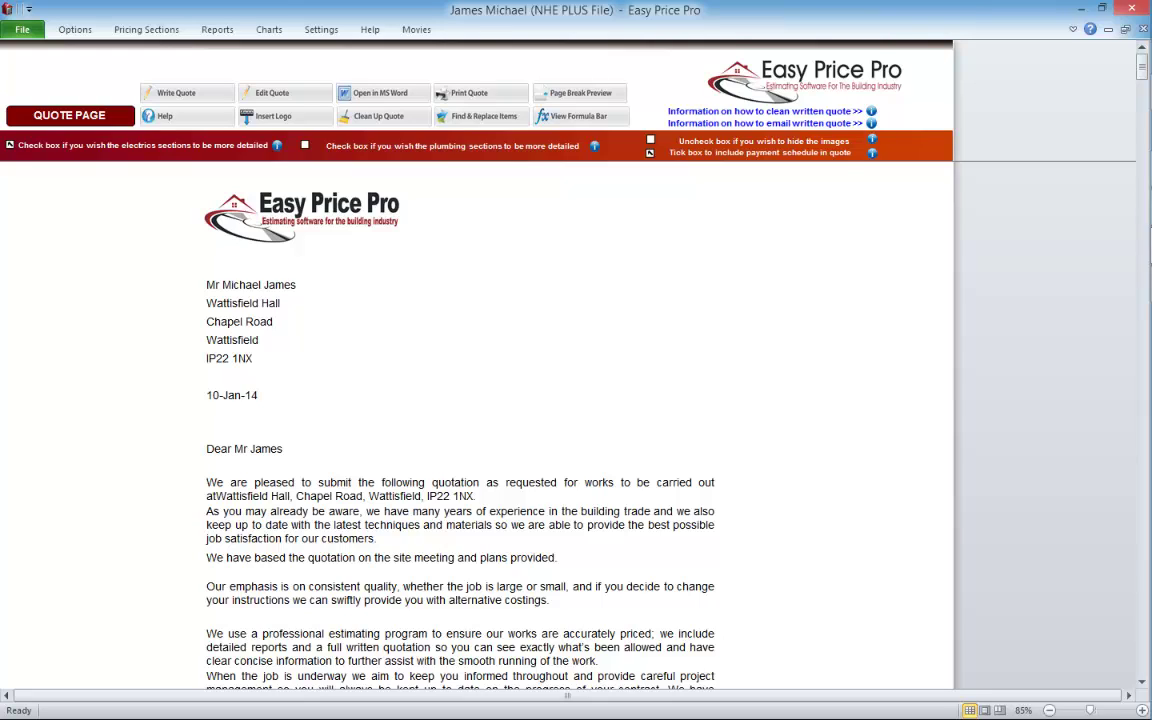
{"action": "left_click", "coordinate": [868, 122]}
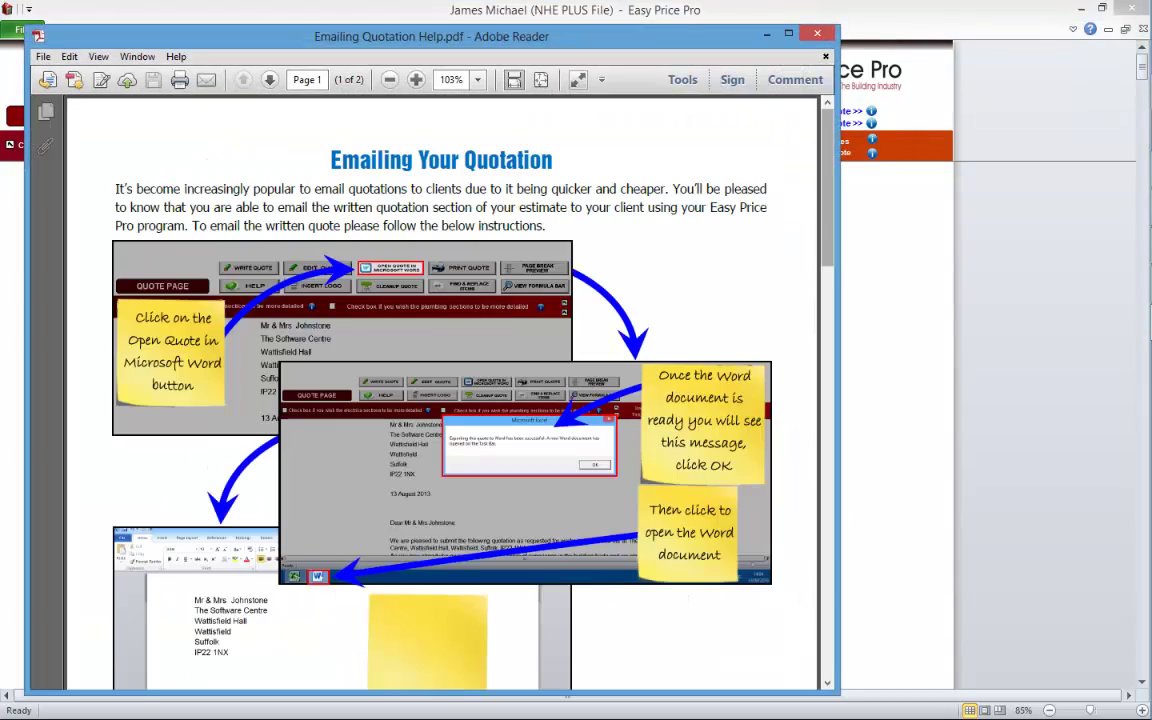
{"action": "scroll", "coordinate": [800, 670], "scroll_direction": "down", "scroll_amount": 20}
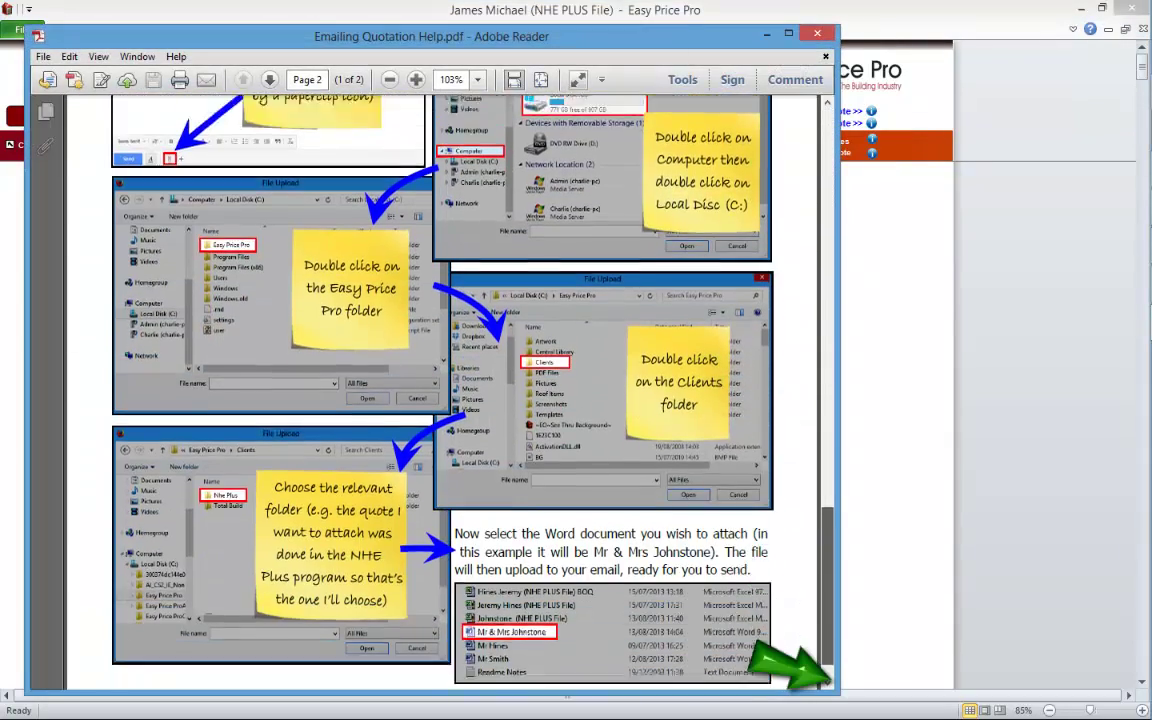
{"action": "scroll", "coordinate": [828, 684], "scroll_direction": "down", "scroll_amount": 1}
{"action": "key", "text": "alt+F4"}
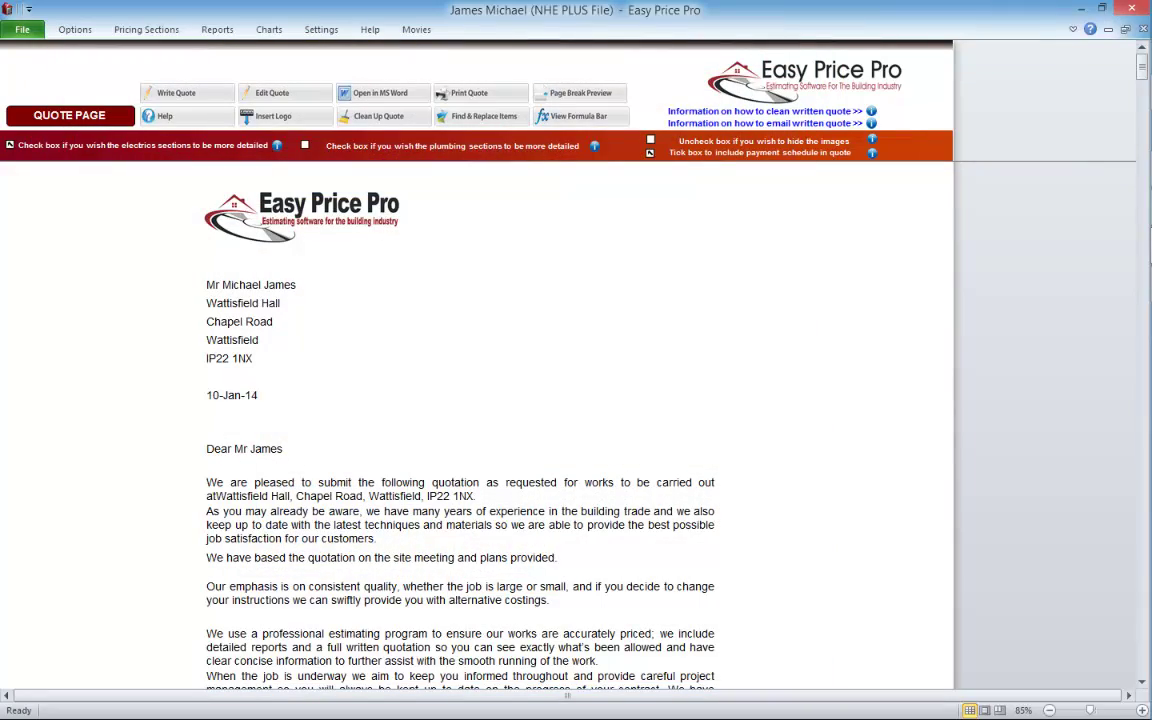